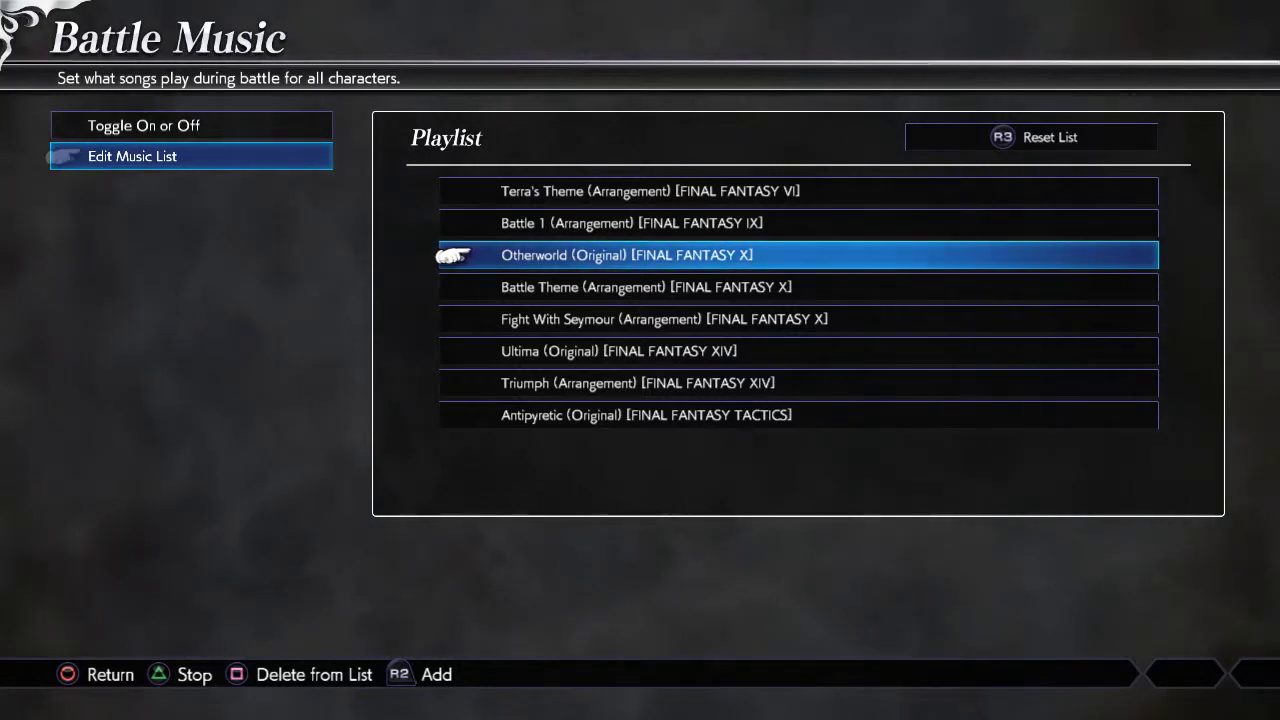
Step: Select Battle 1 (Arrangement) in the Battle Music playlist and start playing it
key(Up)
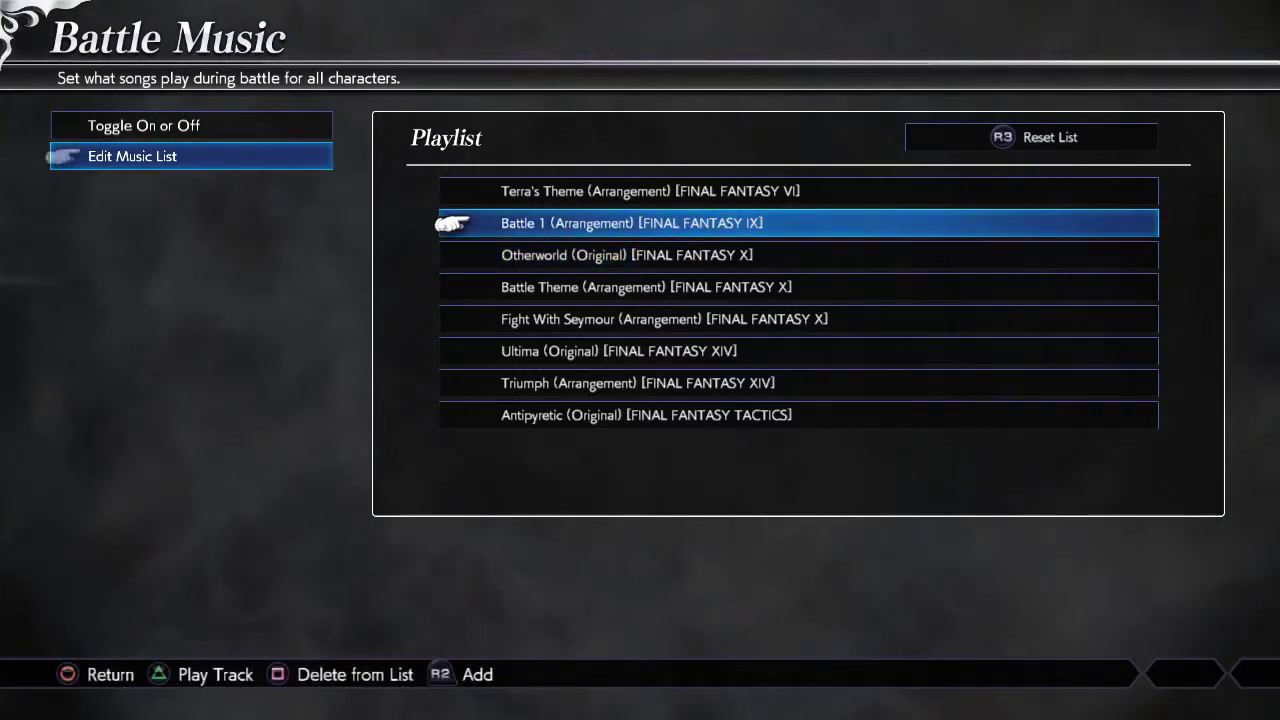
key(e)
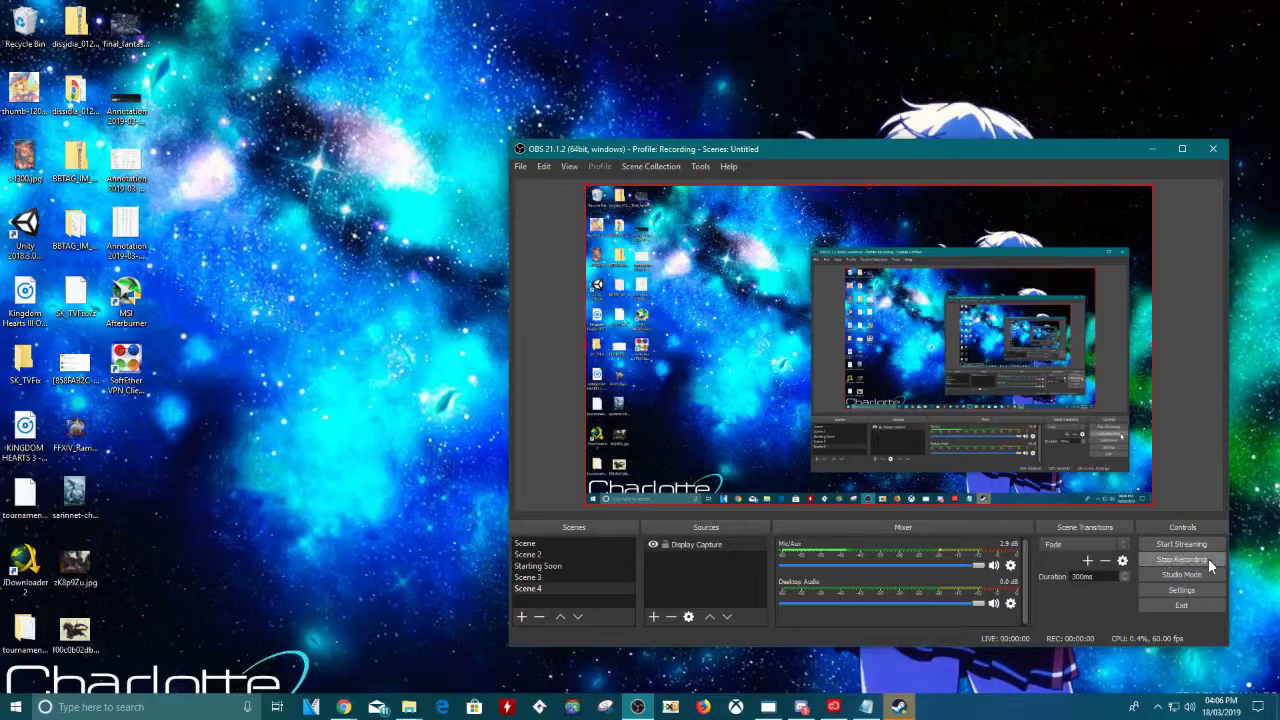
Step: Minimize the OBS Studio window to show the desktop
click(1154, 149)
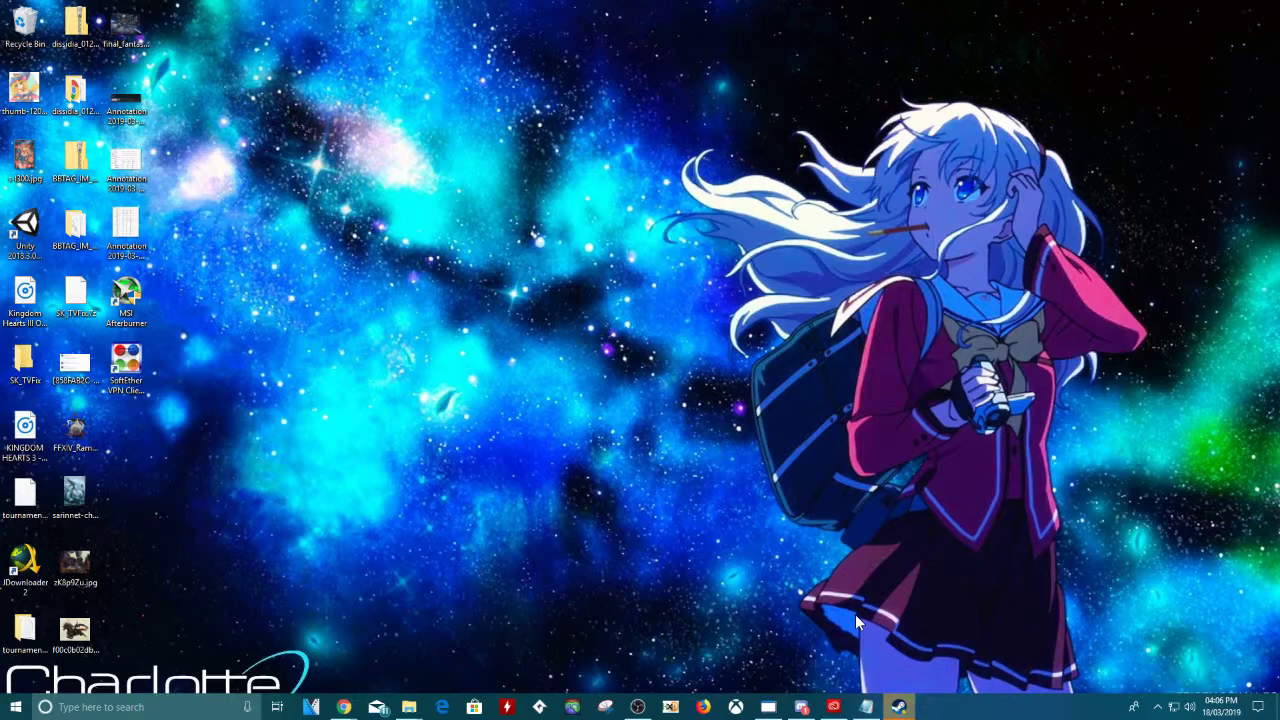
Step: Bring up the How_to_replace_songs_in_NT_PC.txt guide in Notepad and scroll through it
click(866, 707)
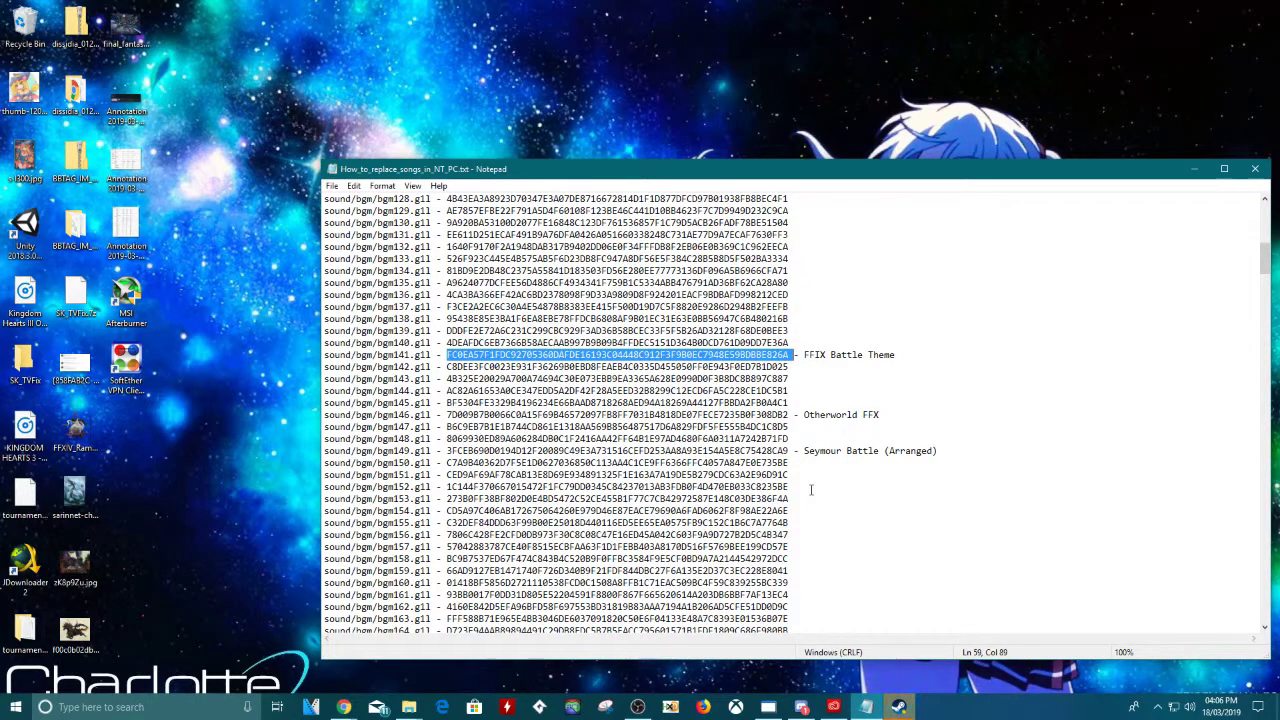
scroll(663, 451, down, 5)
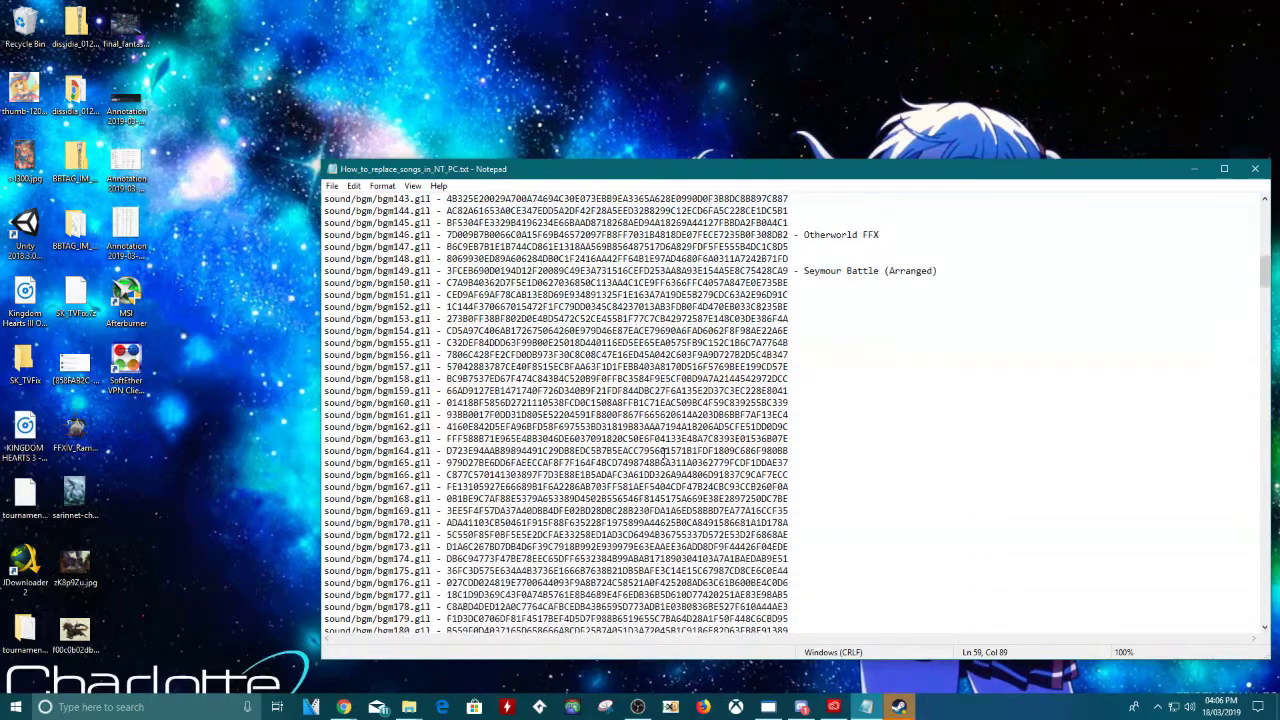
scroll(663, 451, down, 20)
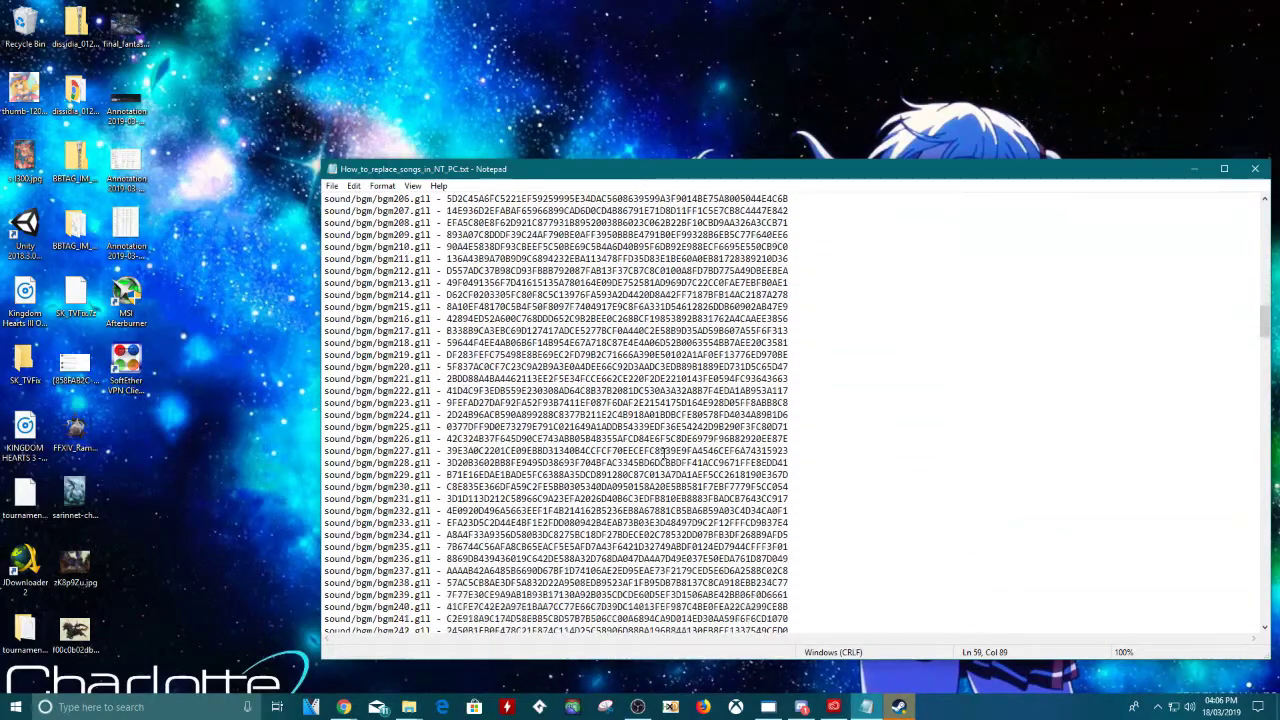
scroll(663, 451, down, 5)
scroll(663, 451, up, 9)
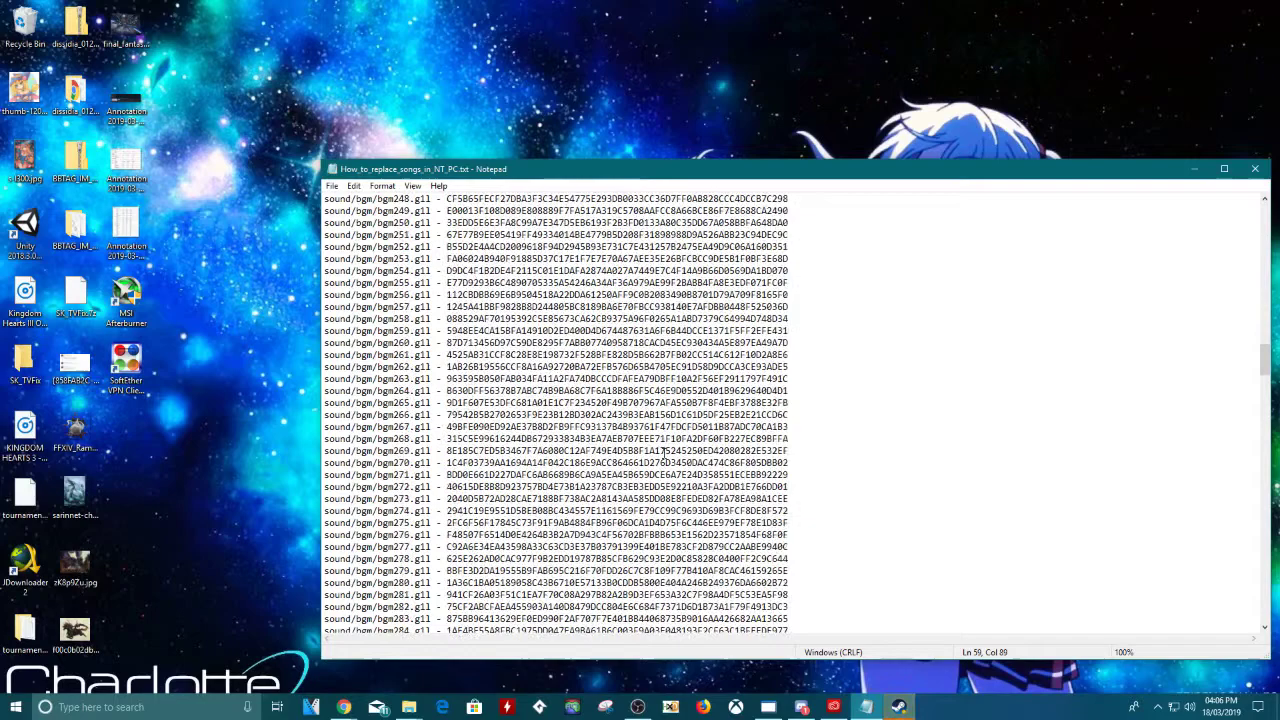
scroll(663, 451, up, 20)
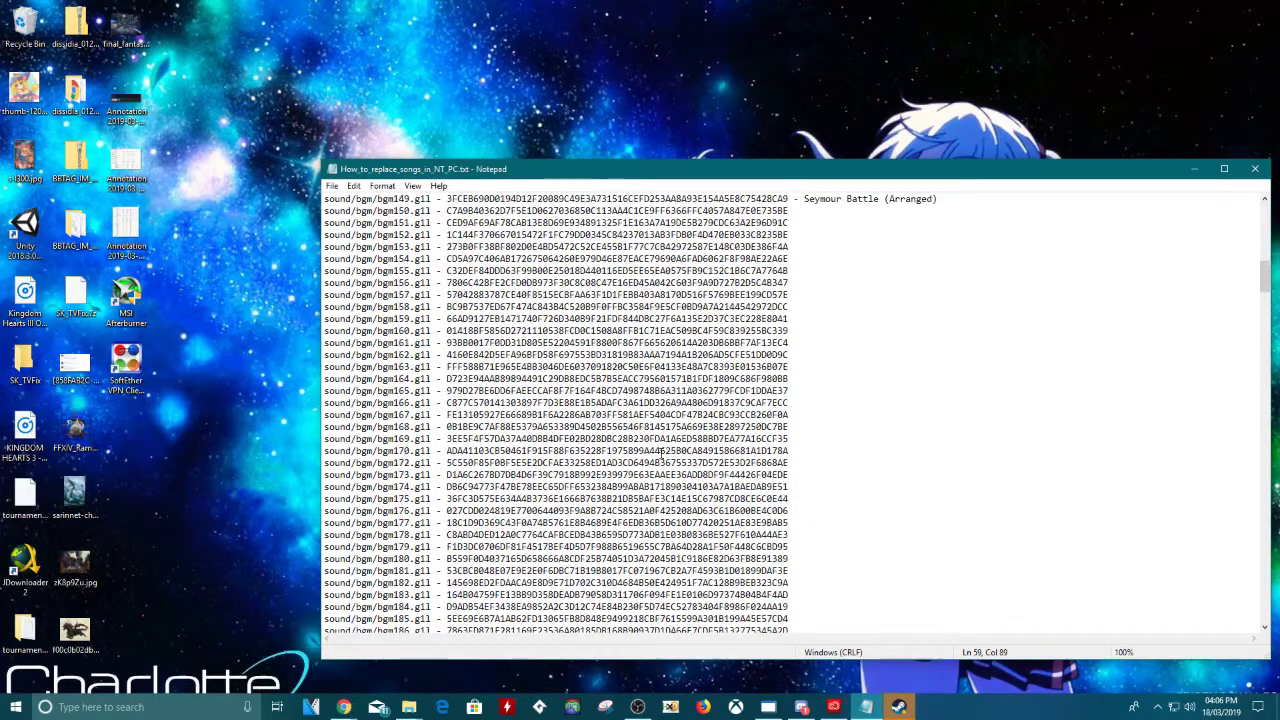
scroll(1106, 448, down, 5)
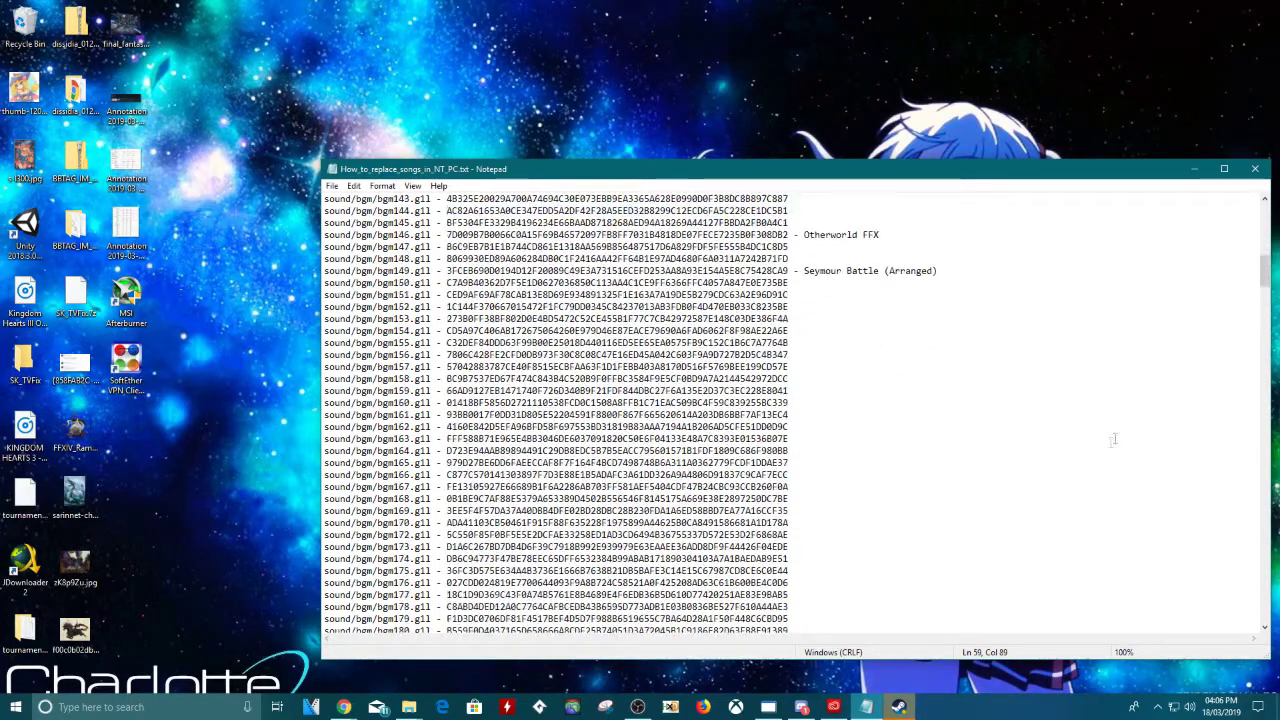
Step: Return to the top of the guide, showing the COMMON folder notes and translation list start
drag(1267, 270, 1264, 548)
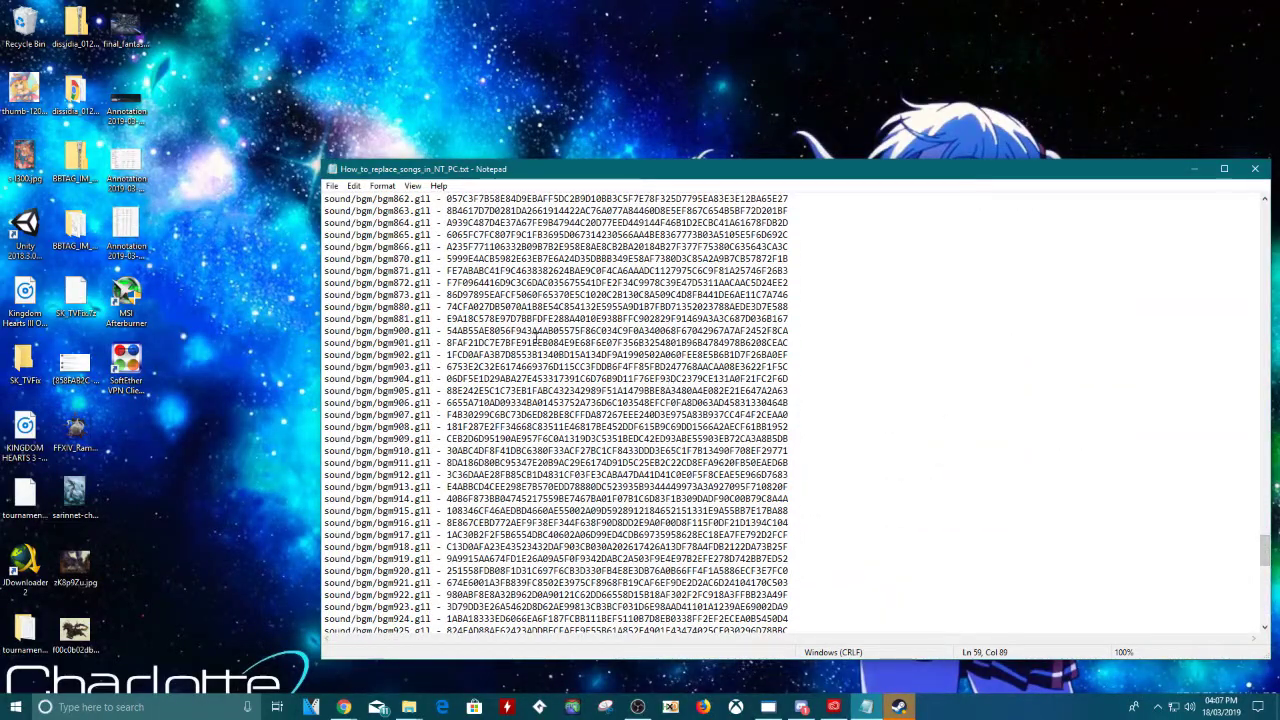
click(533, 329)
scroll(757, 462, up, 5)
drag(1264, 535, 1261, 205)
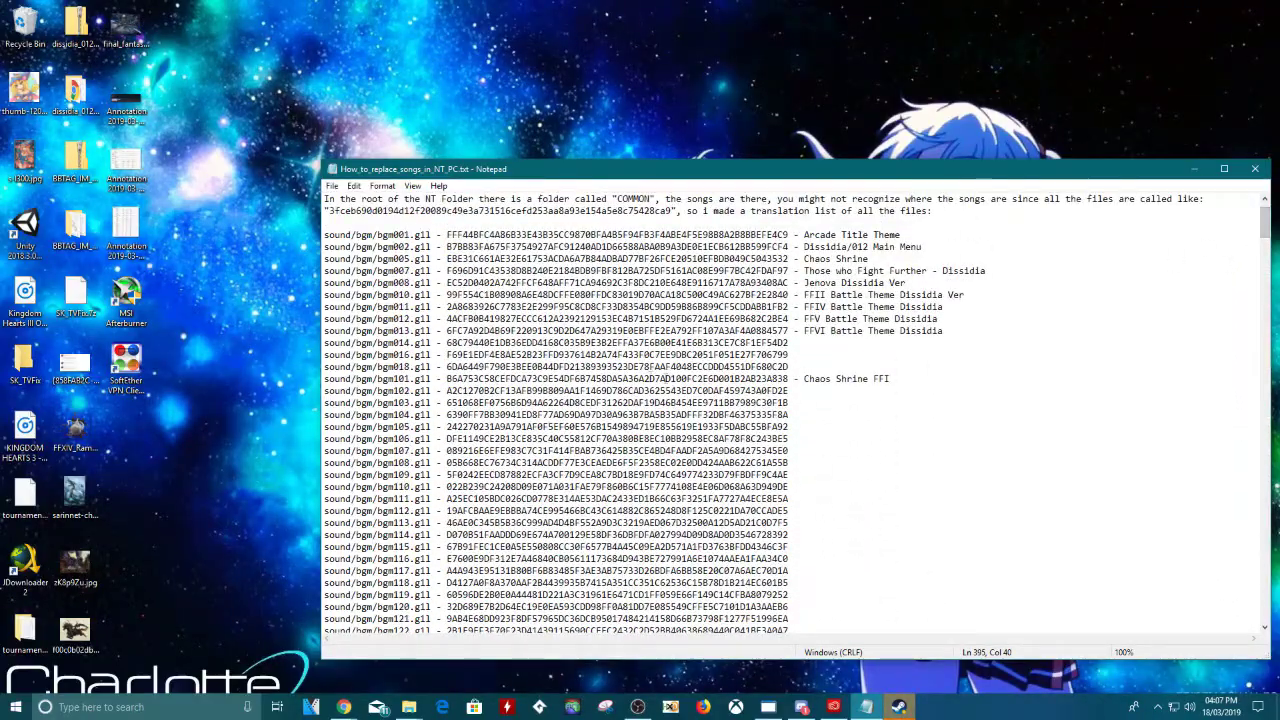
Step: Append '- FFII' to the end of the bgm106 line in the translation list
click(647, 379)
click(794, 380)
click(790, 438)
text(- FFII)
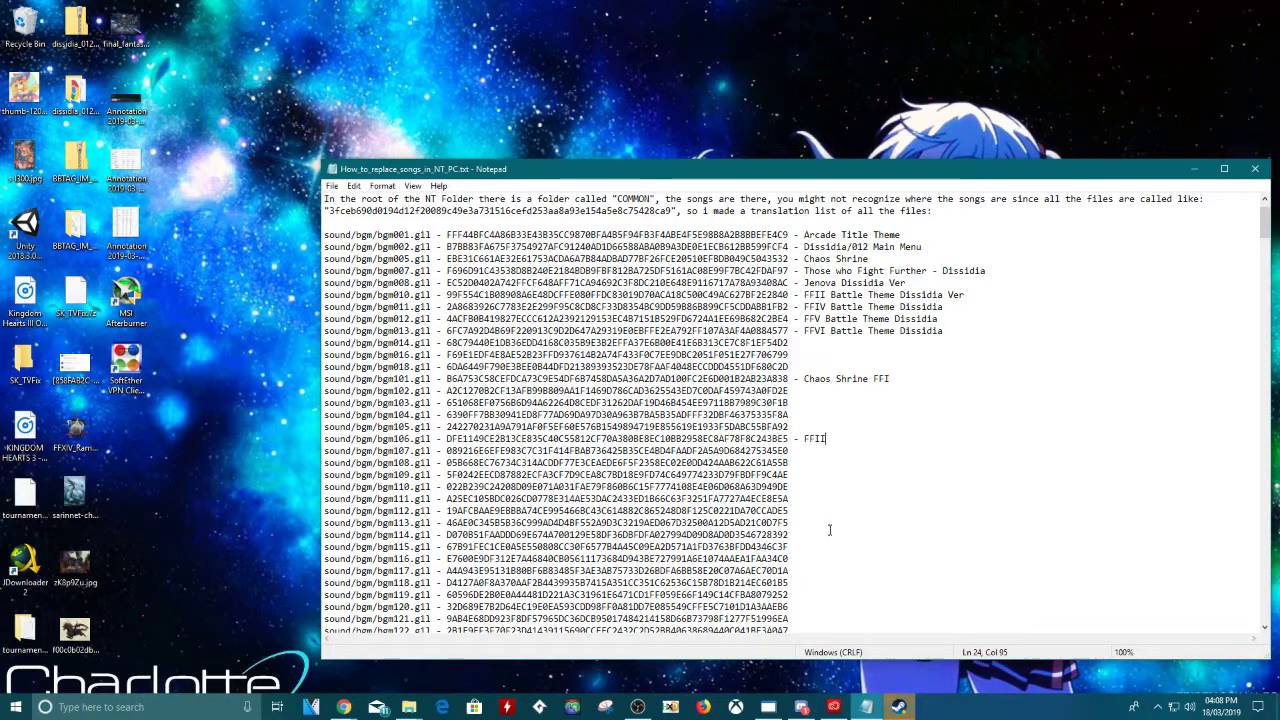
Step: Select and copy the hash on the bgm149 Seymour Battle (Arranged) line
scroll(829, 528, down, 11)
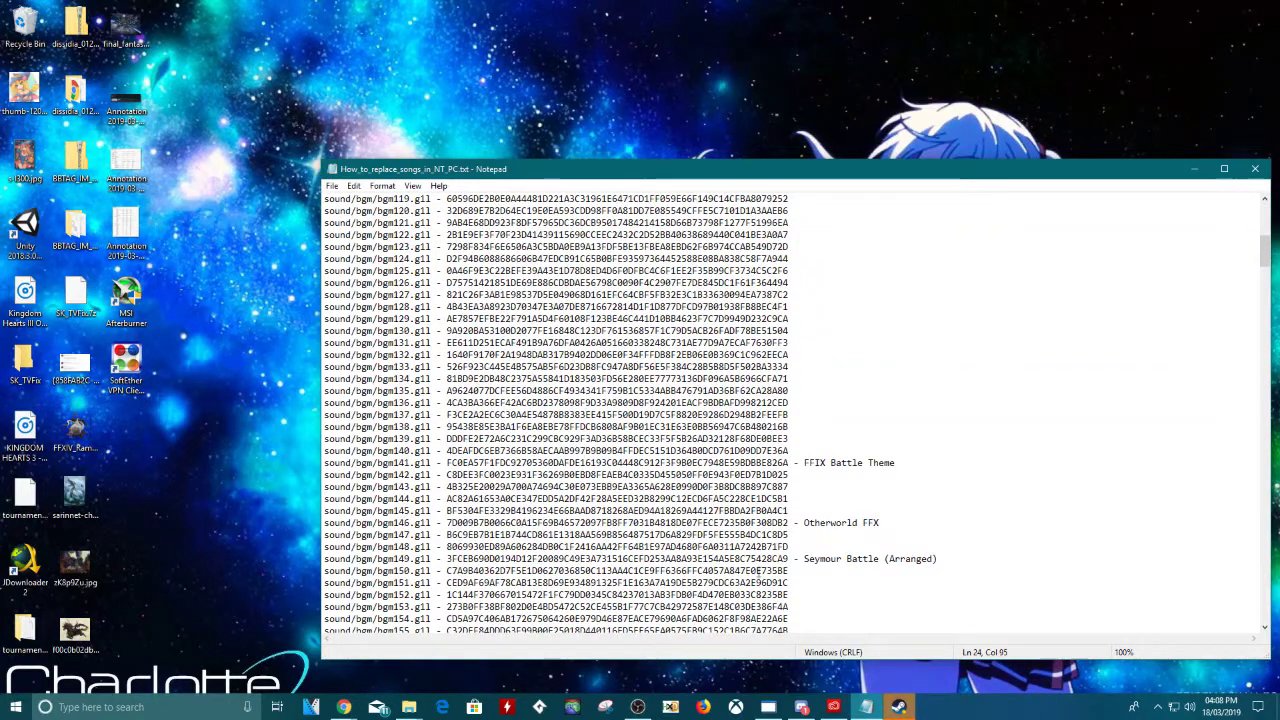
double_click(752, 560)
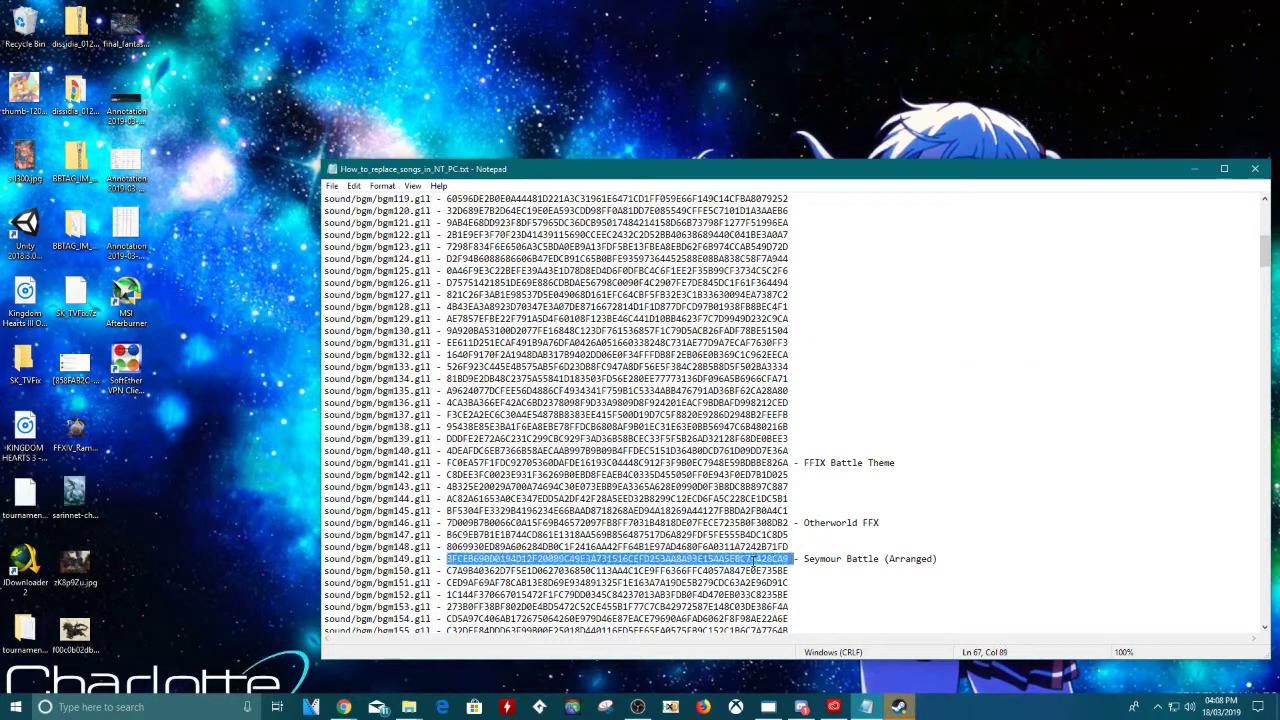
click(752, 560)
double_click(752, 560)
right_click(756, 563)
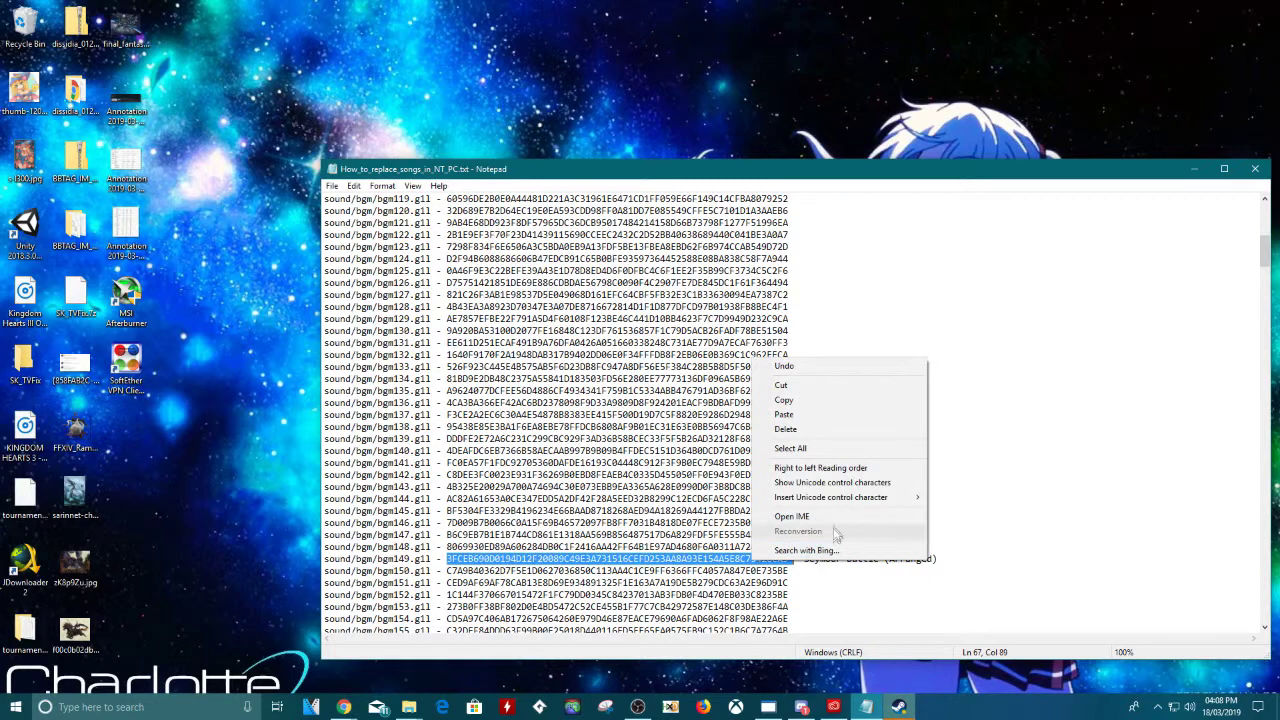
click(797, 402)
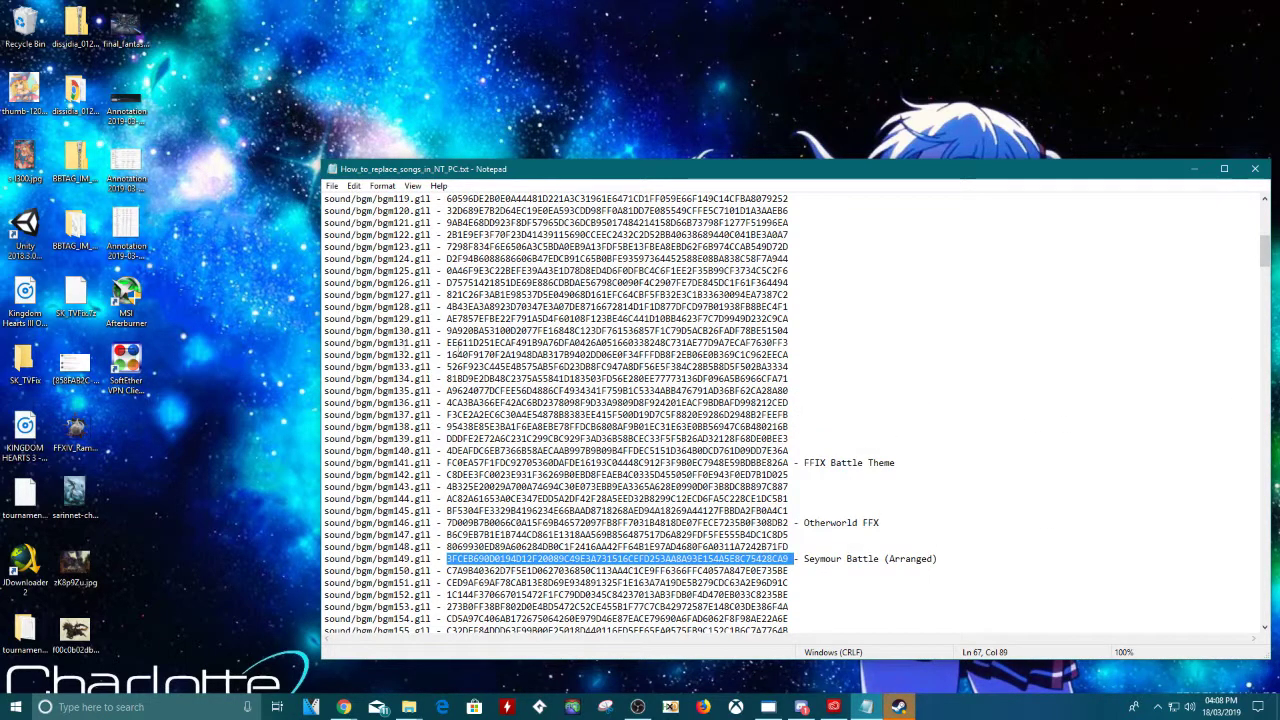
Step: Open File Explorer and navigate to C:\Program Files (x86)\Steam
click(15, 705)
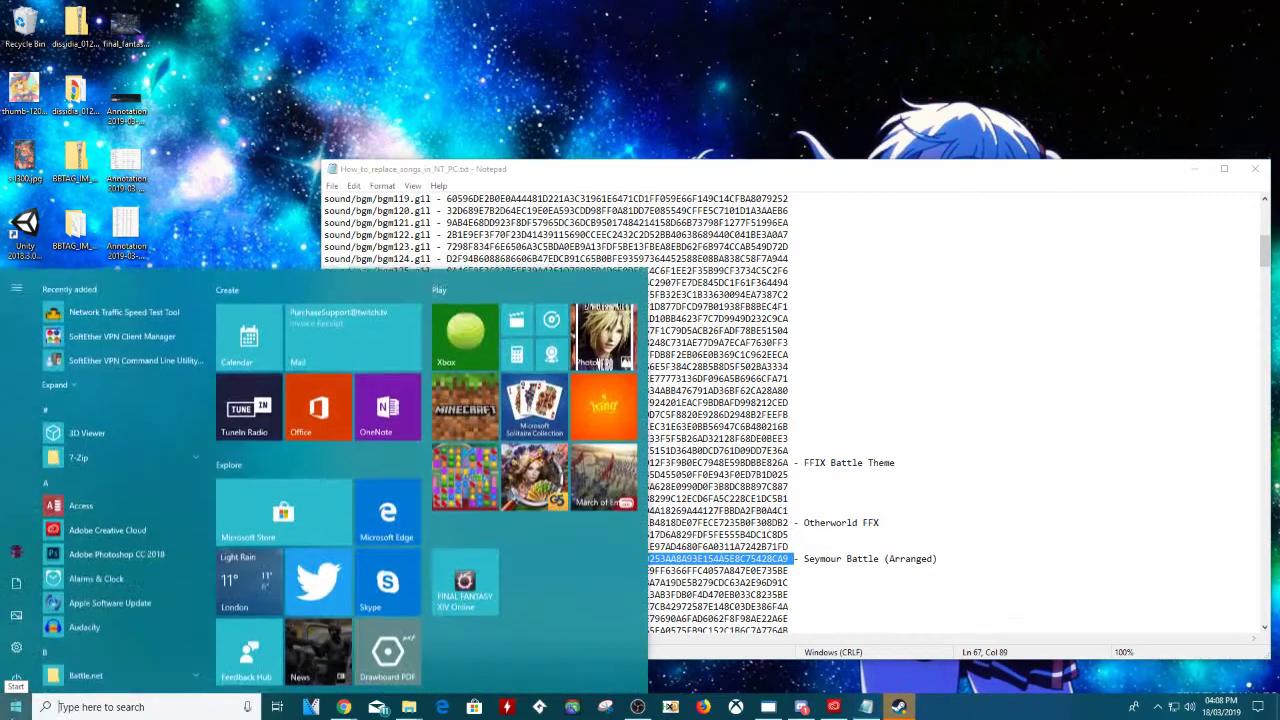
click(15, 584)
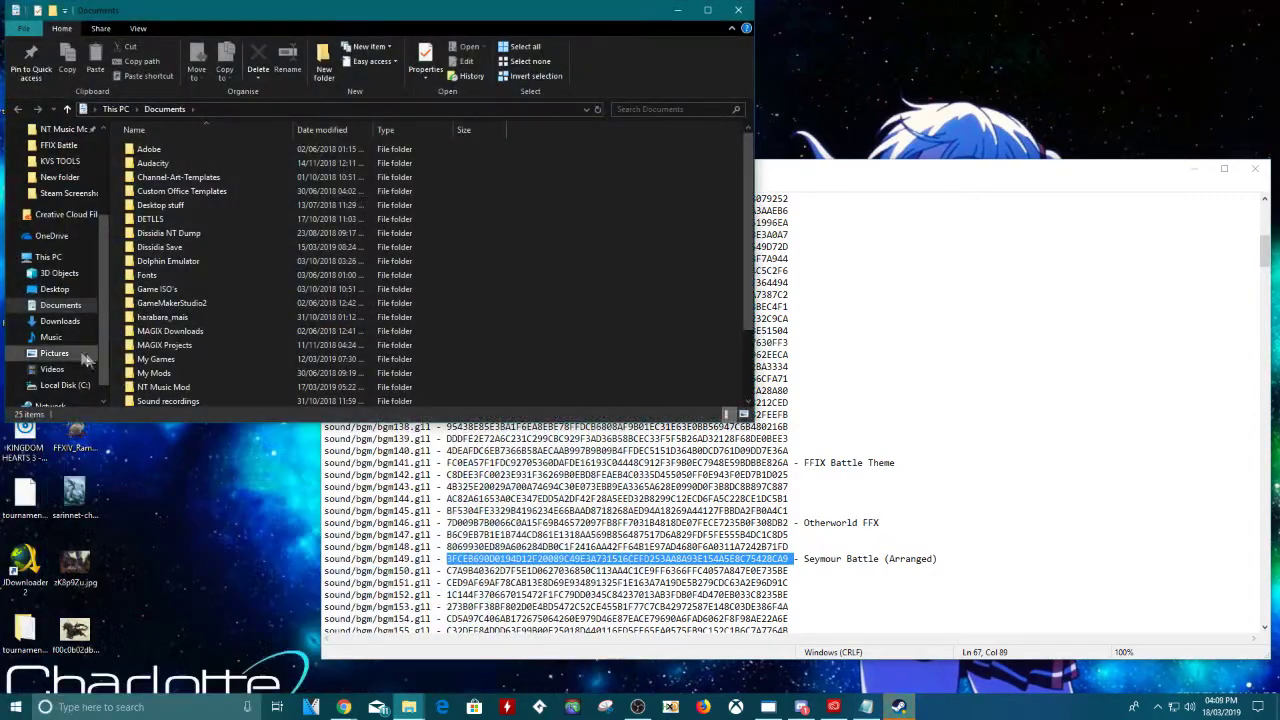
click(48, 259)
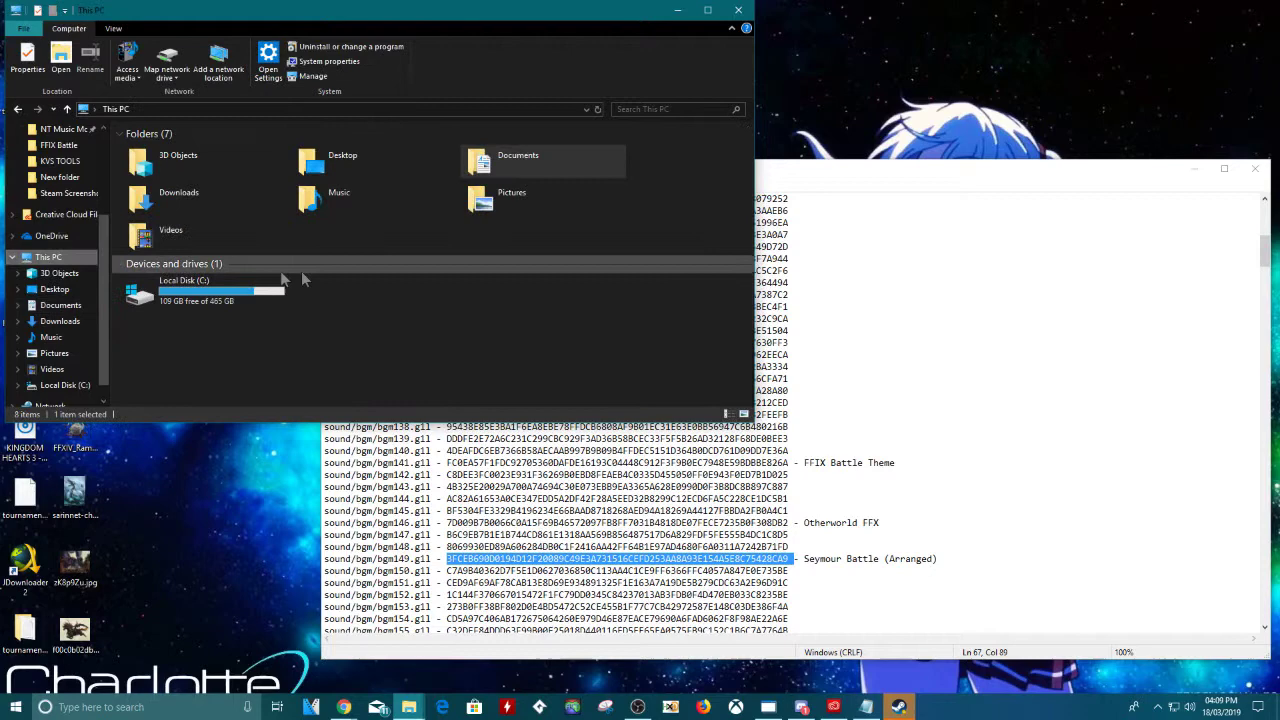
click(220, 303)
double_click(220, 303)
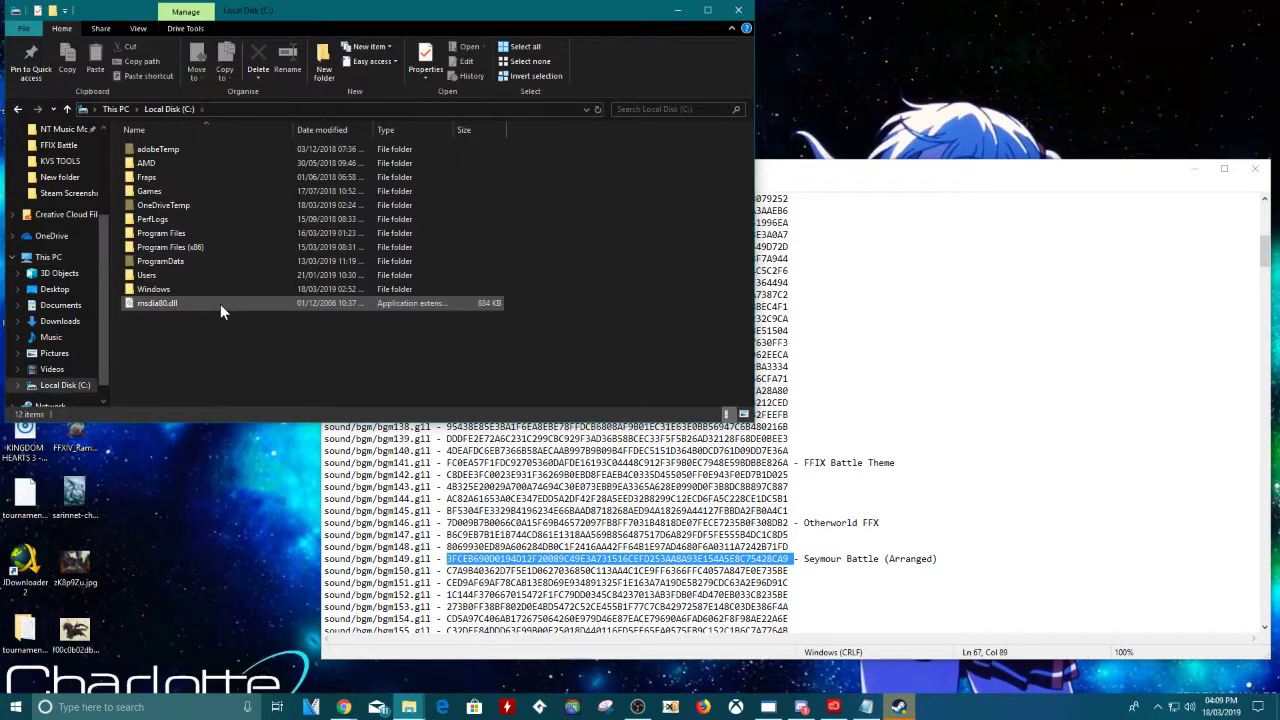
click(189, 253)
double_click(189, 253)
scroll(202, 260, down, 9)
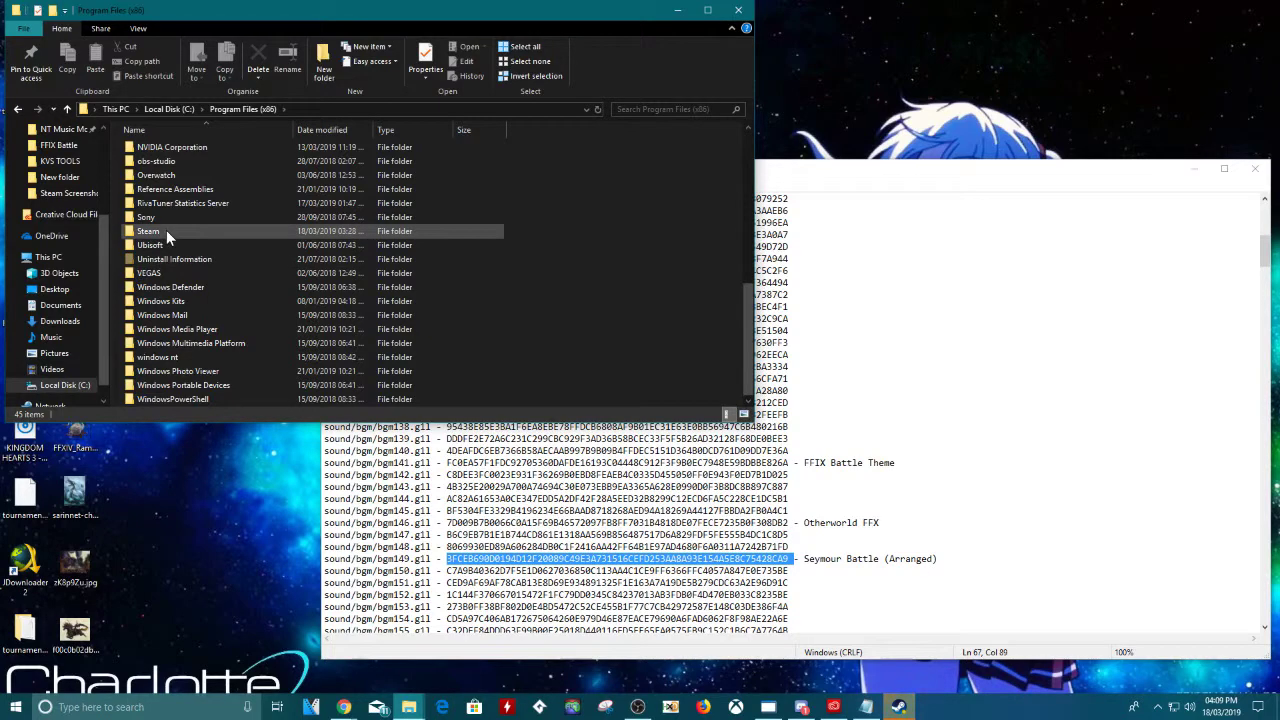
double_click(166, 230)
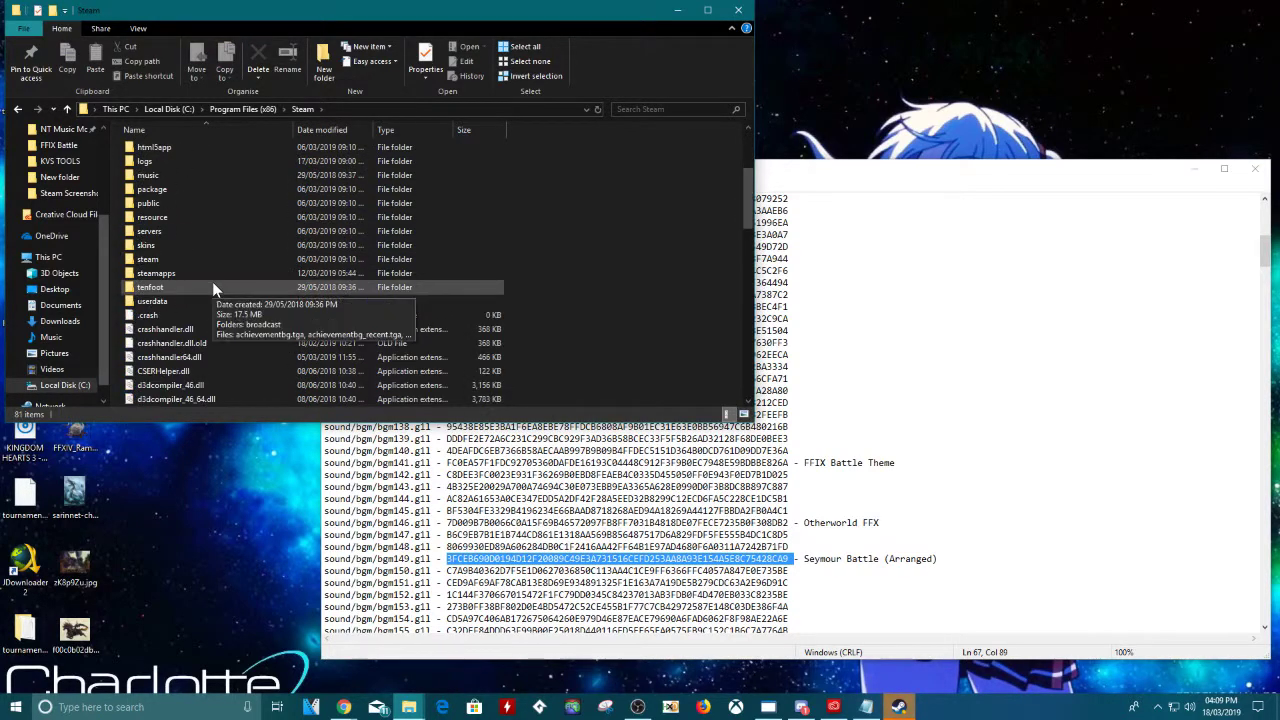
Step: Go into steamapps\common\DISSIDIA FINAL FANTASY NT Free Edition\COMMON and search it for the pasted hash
scroll(200, 285, down, 4)
double_click(192, 276)
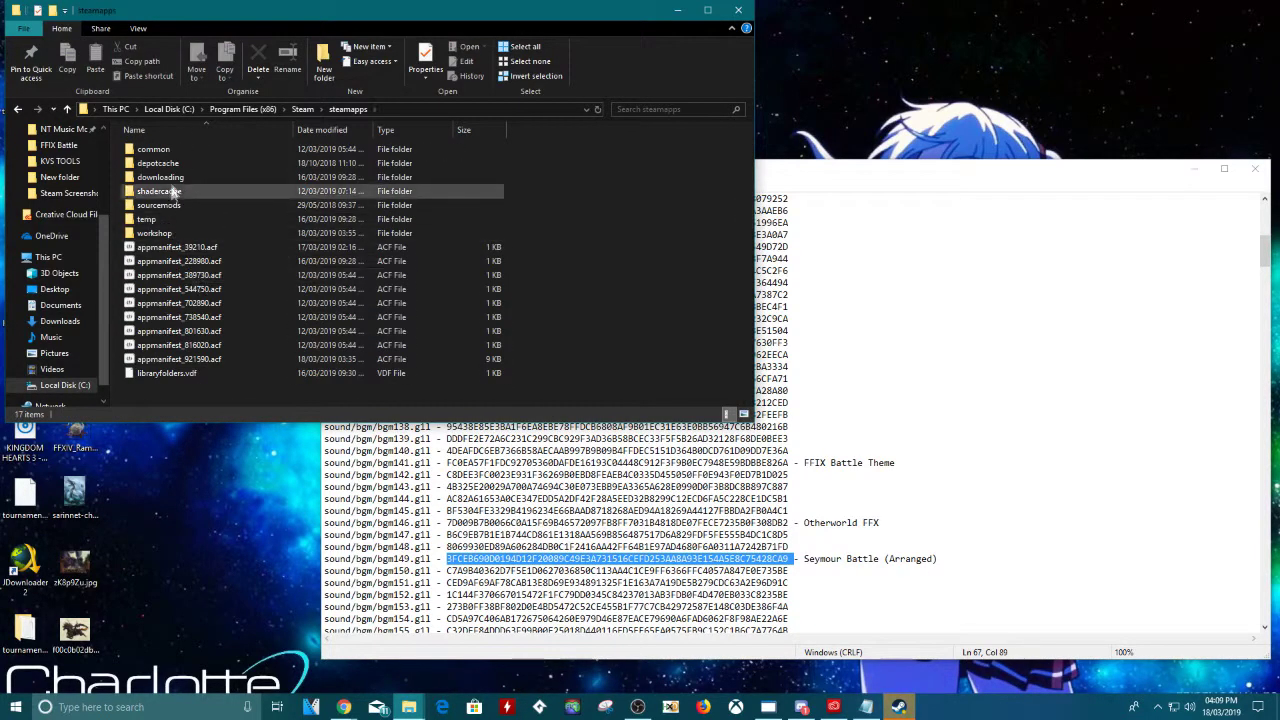
double_click(179, 155)
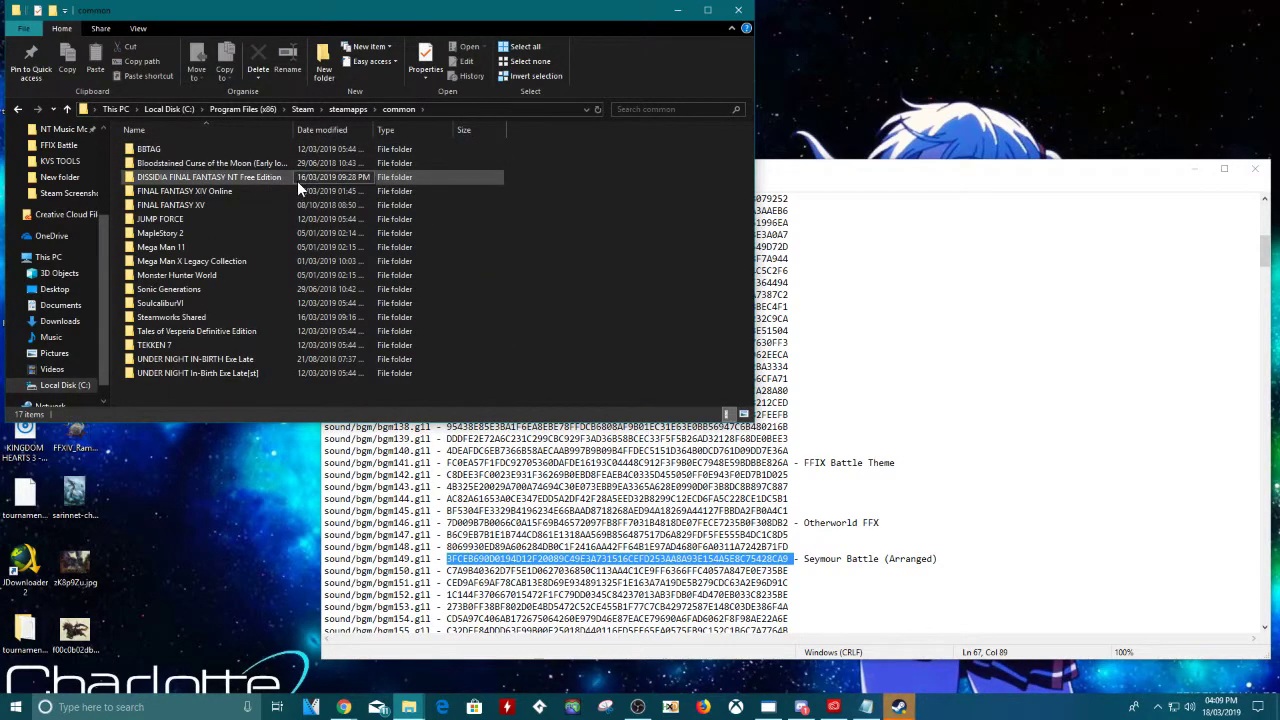
double_click(297, 181)
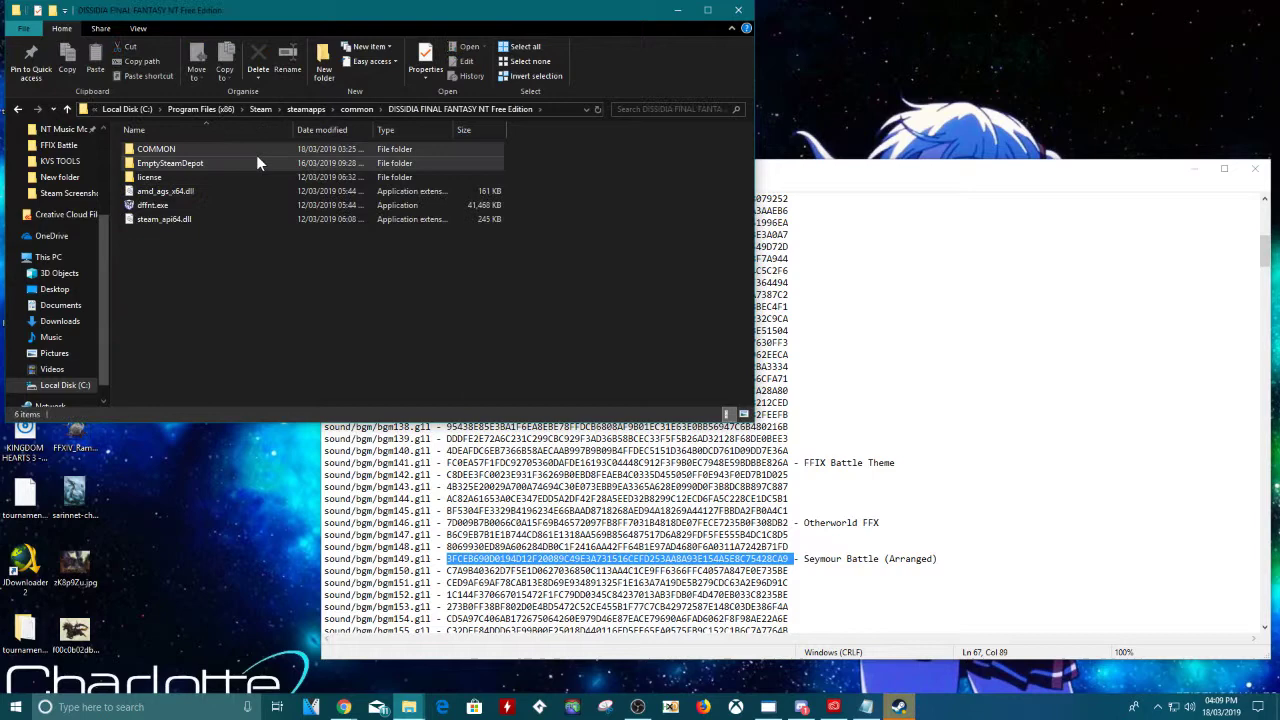
double_click(243, 153)
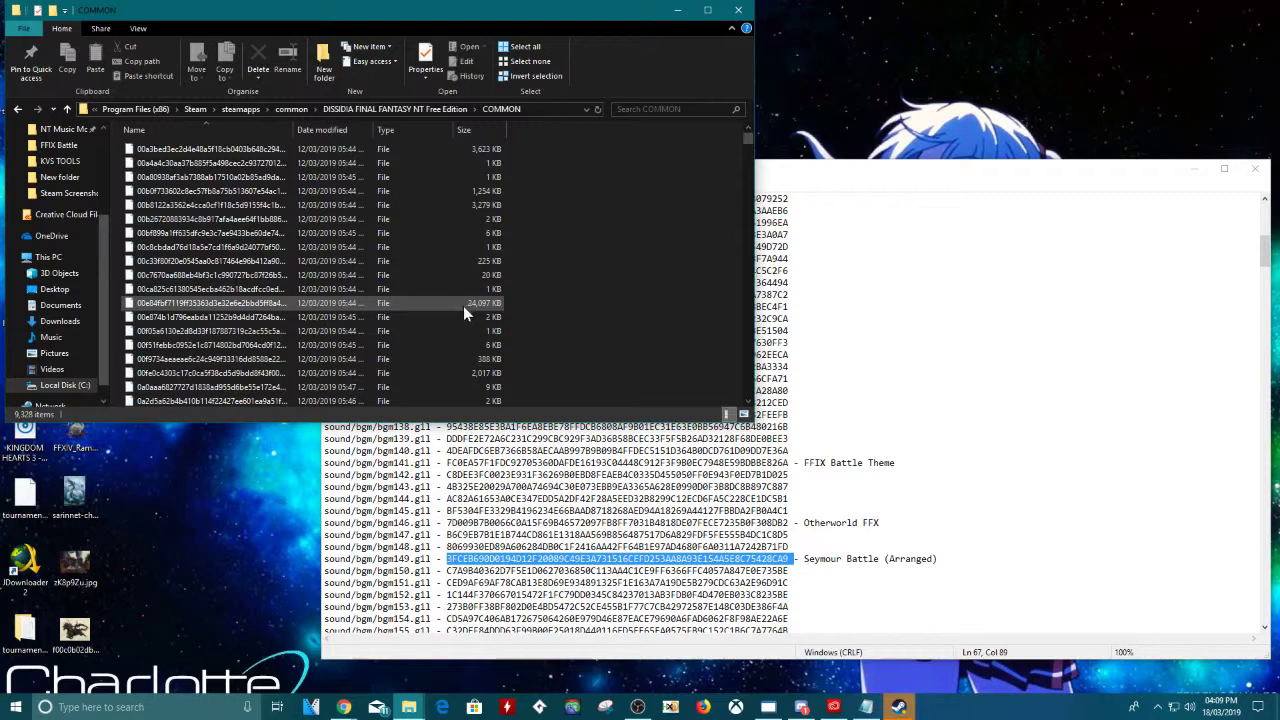
right_click(652, 110)
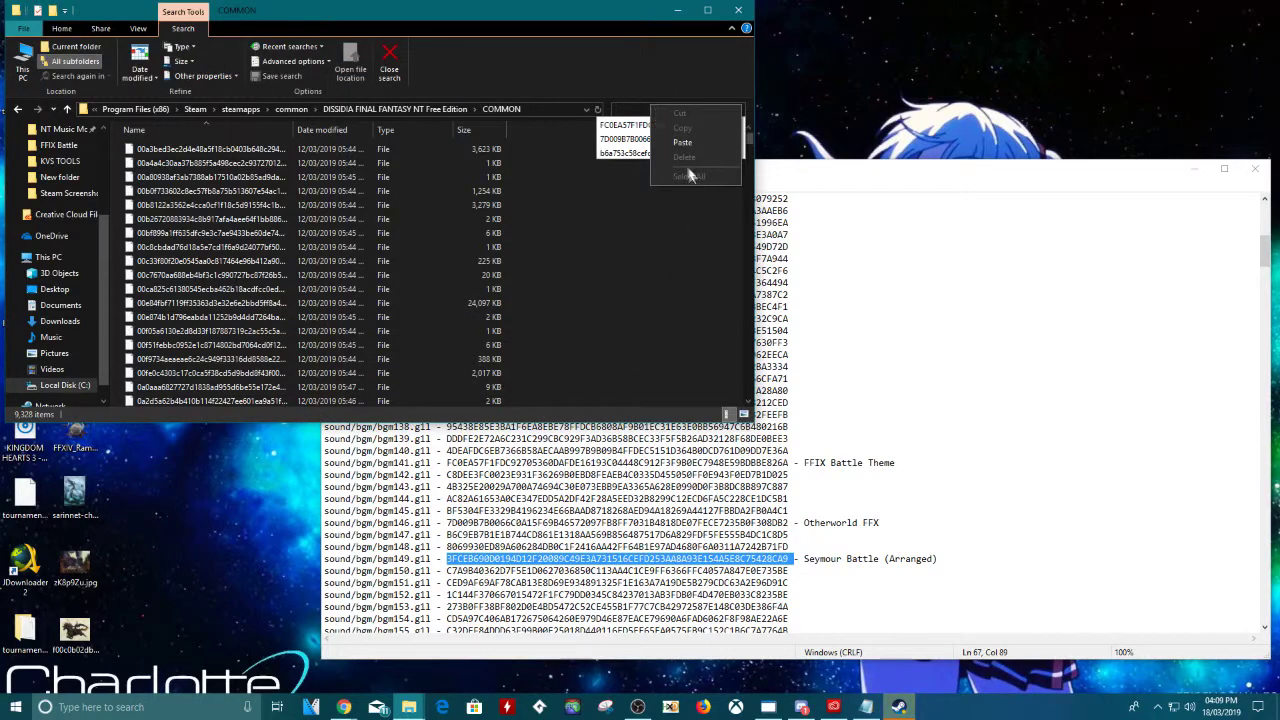
click(682, 142)
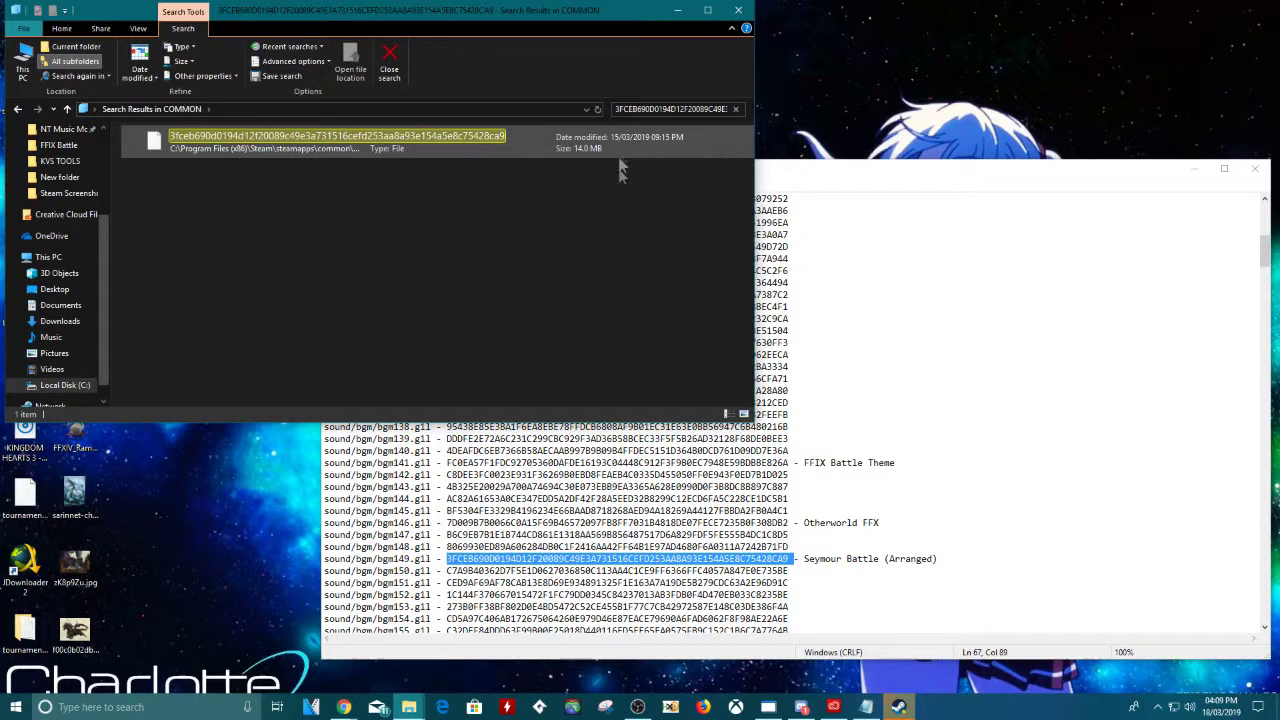
Step: Restore the kvs2ogg converter window and move it clear of the search results
mouse_move(783, 711)
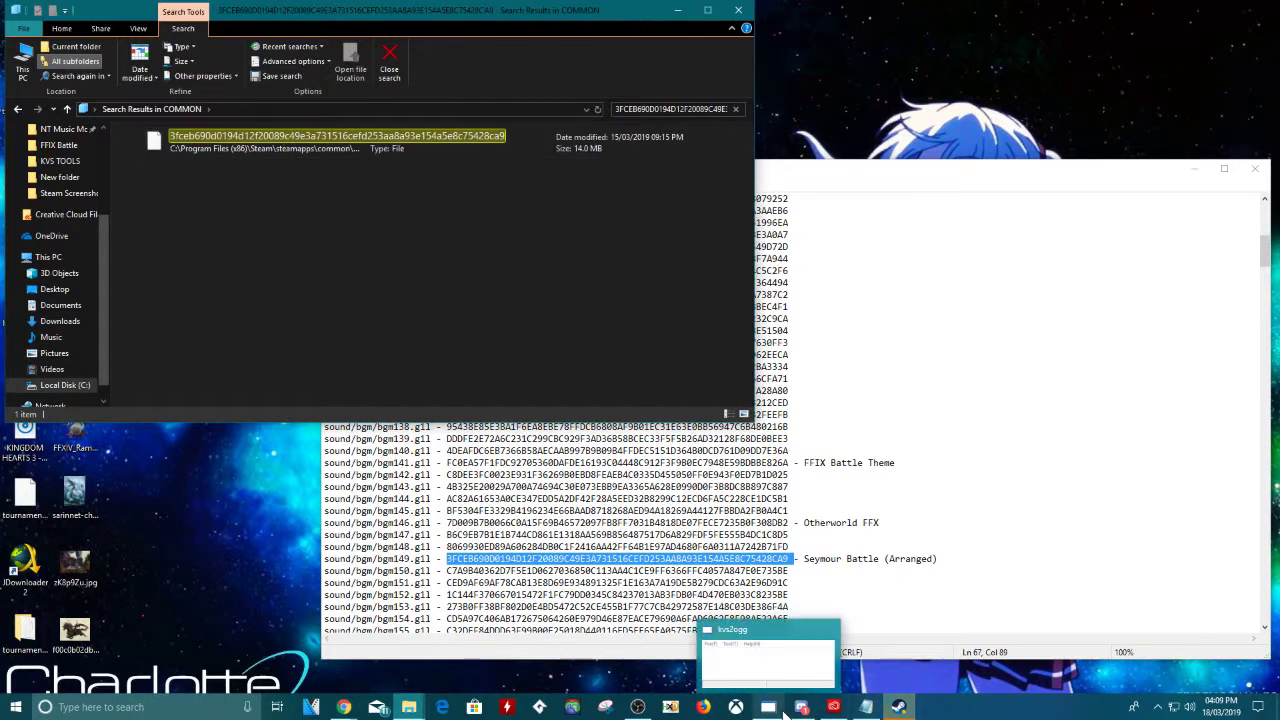
right_click(783, 711)
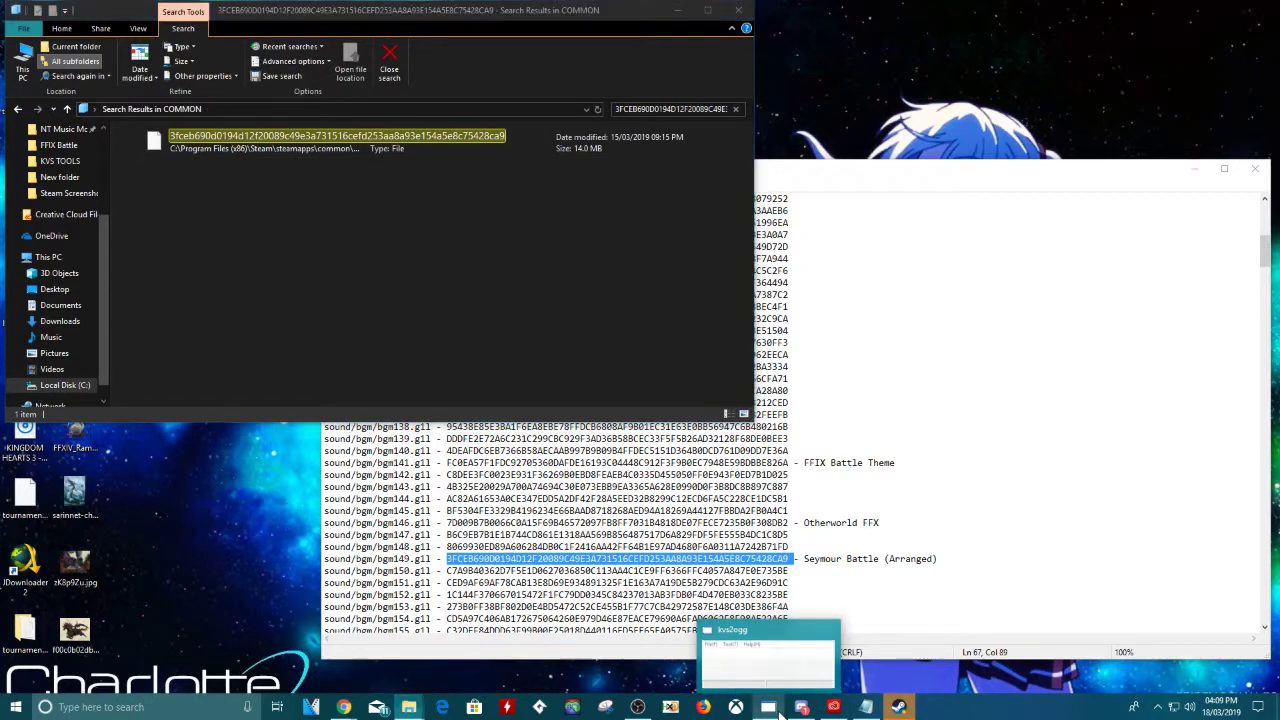
key(Escape)
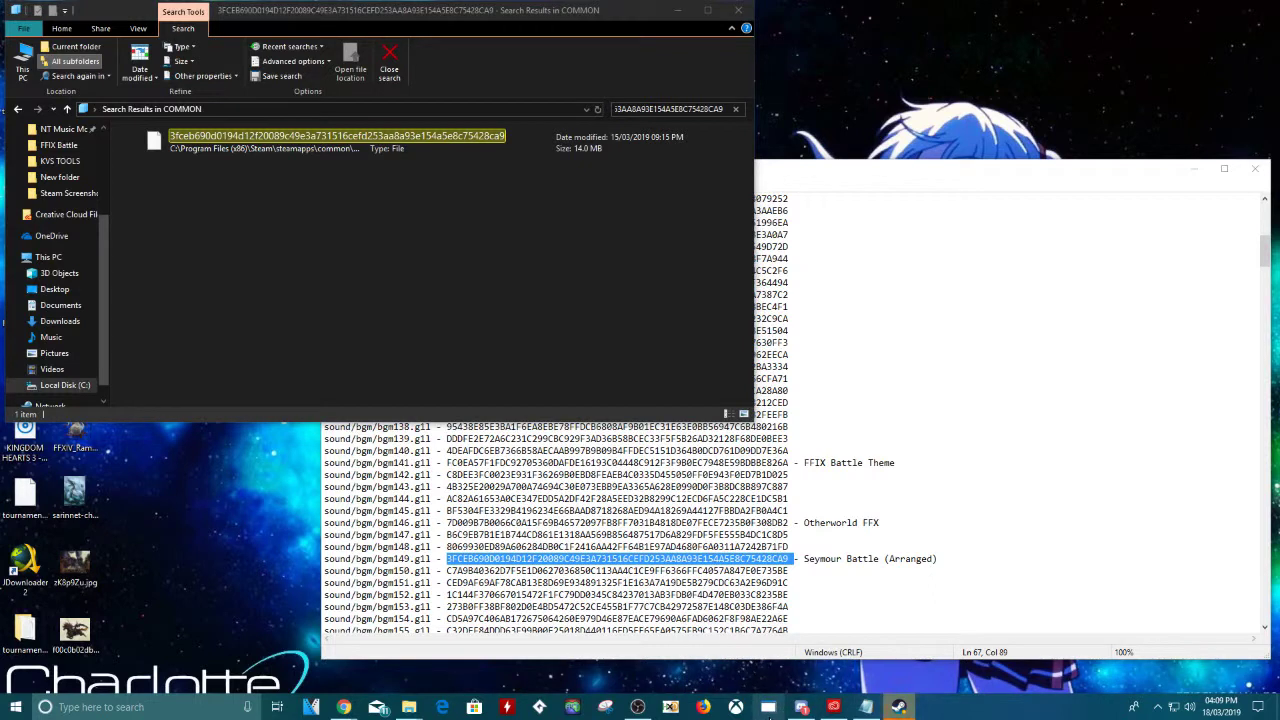
click(770, 709)
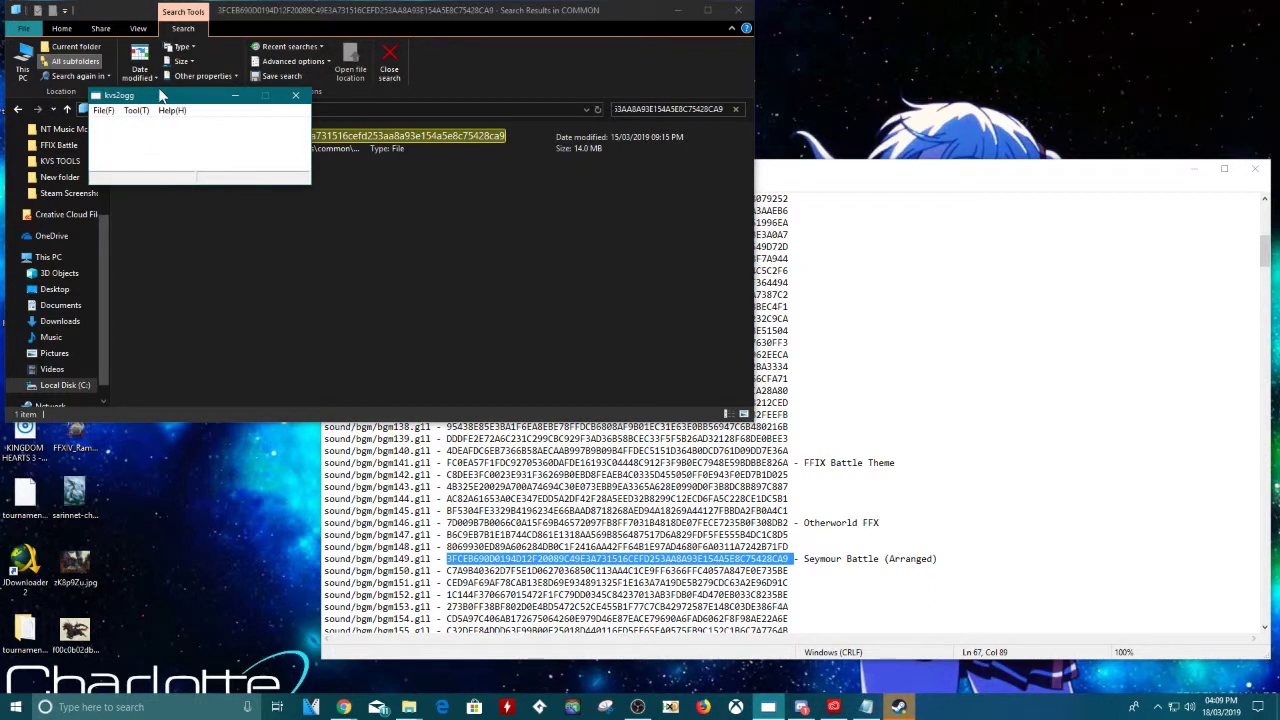
drag(168, 100, 760, 281)
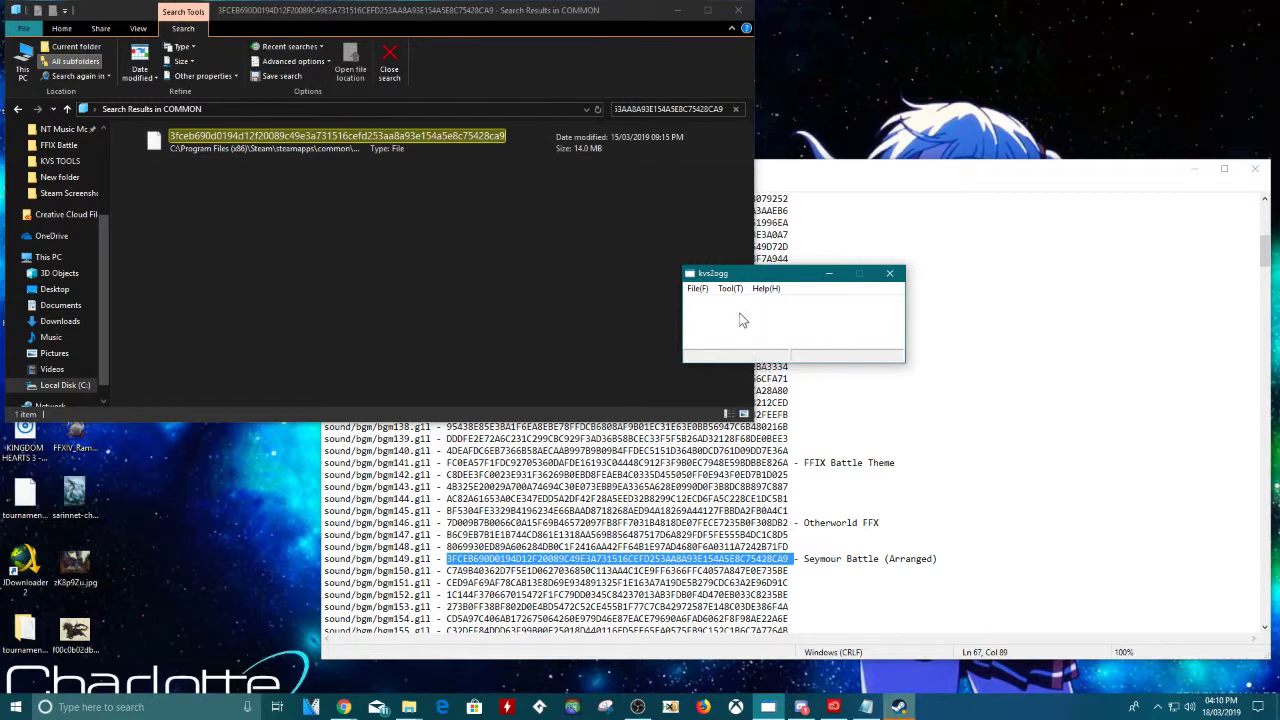
Step: Convert the found Seymour Battle file to OGG in the COMMON folder, then close kvs2ogg
drag(565, 160, 749, 329)
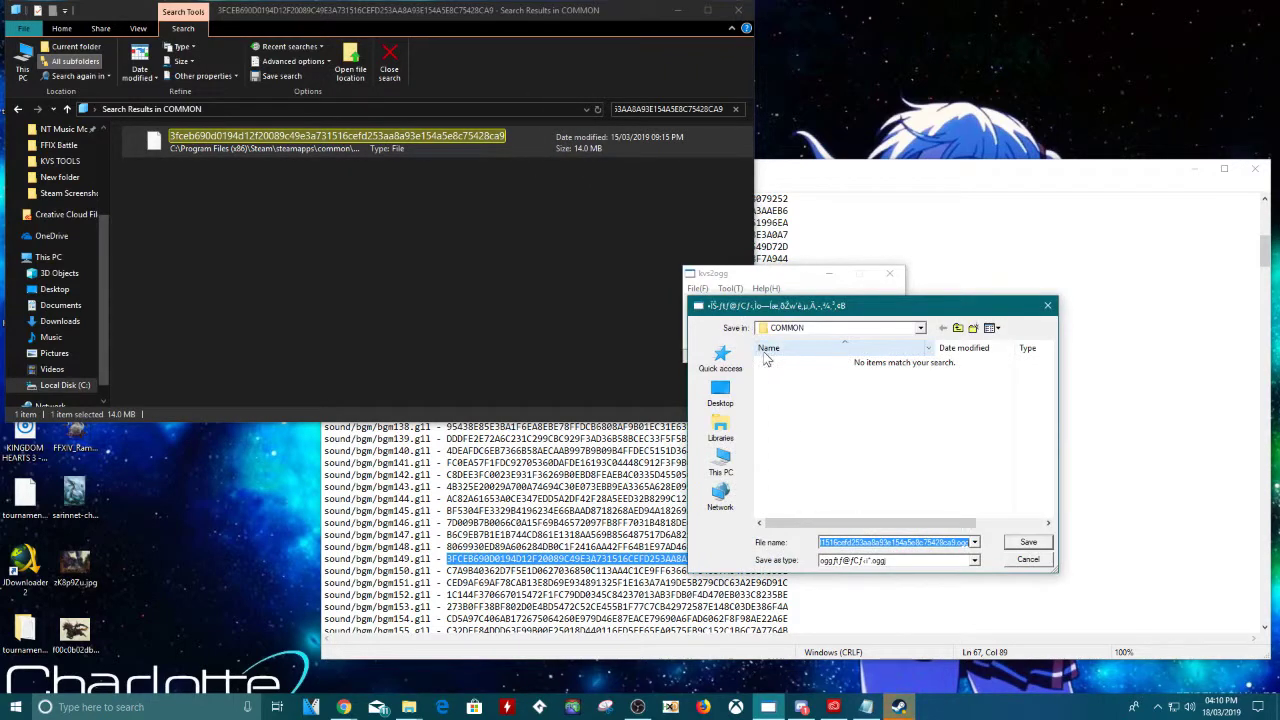
click(973, 560)
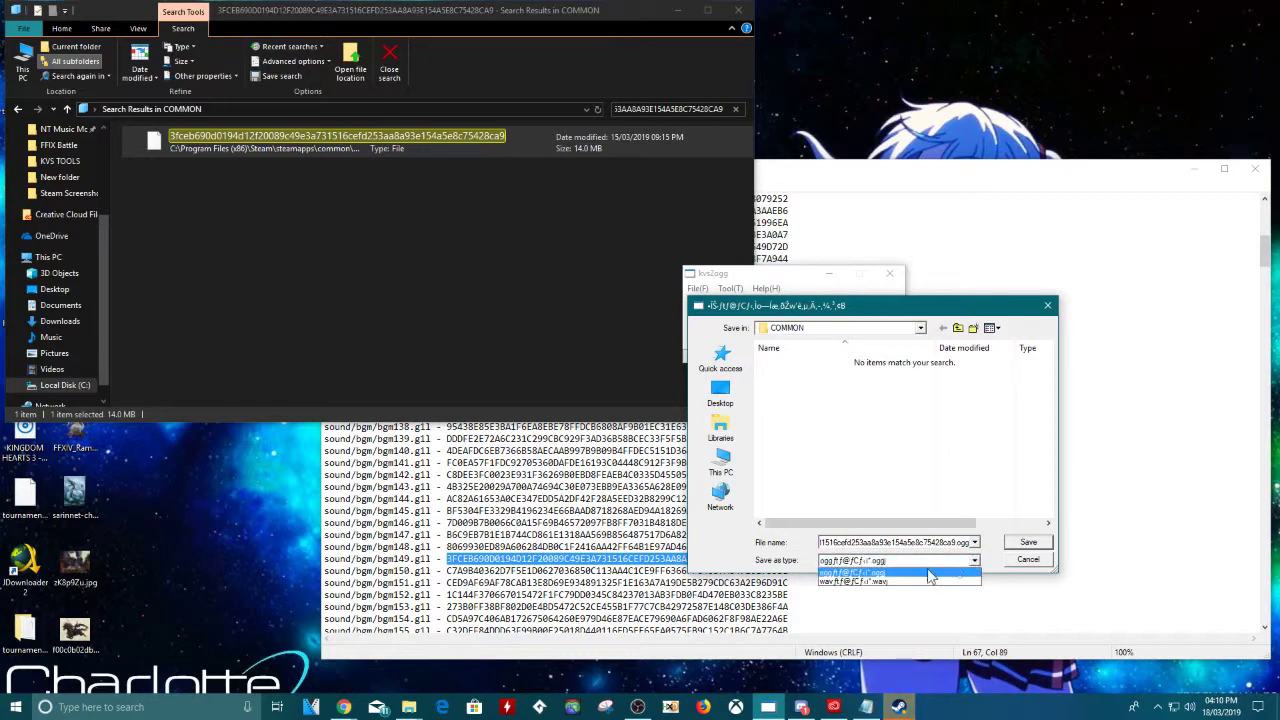
click(979, 570)
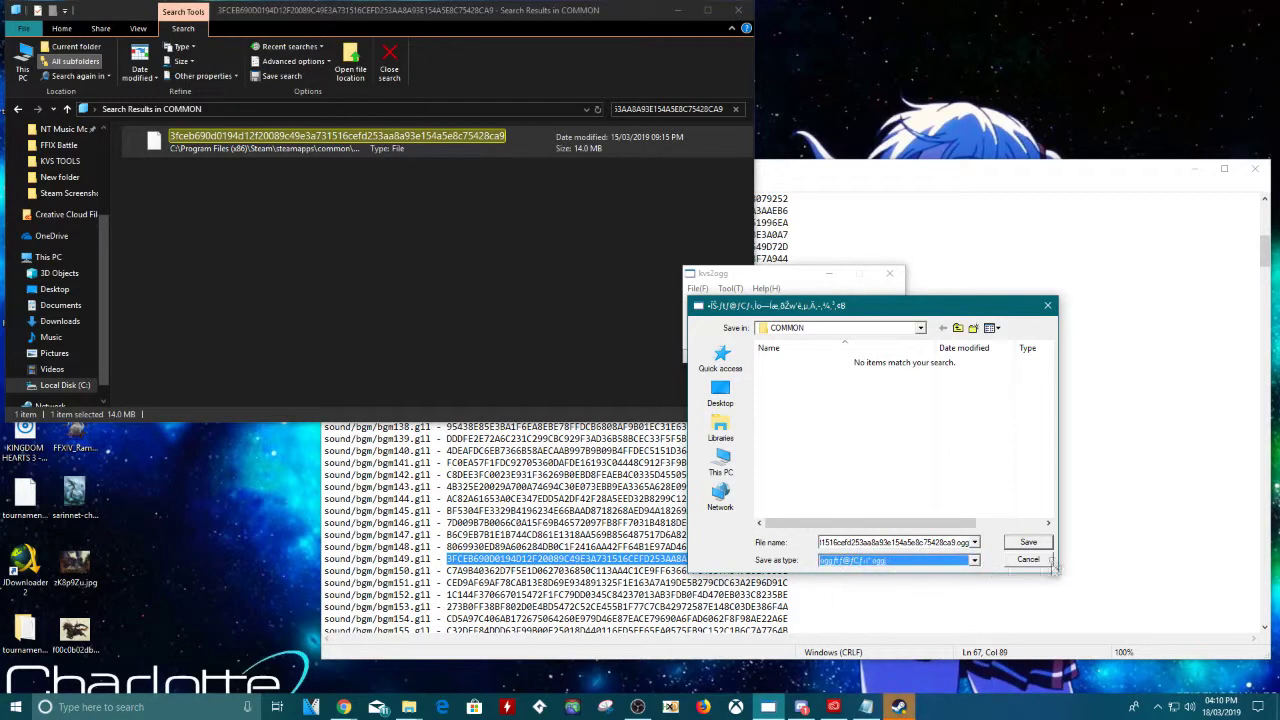
key(Return)
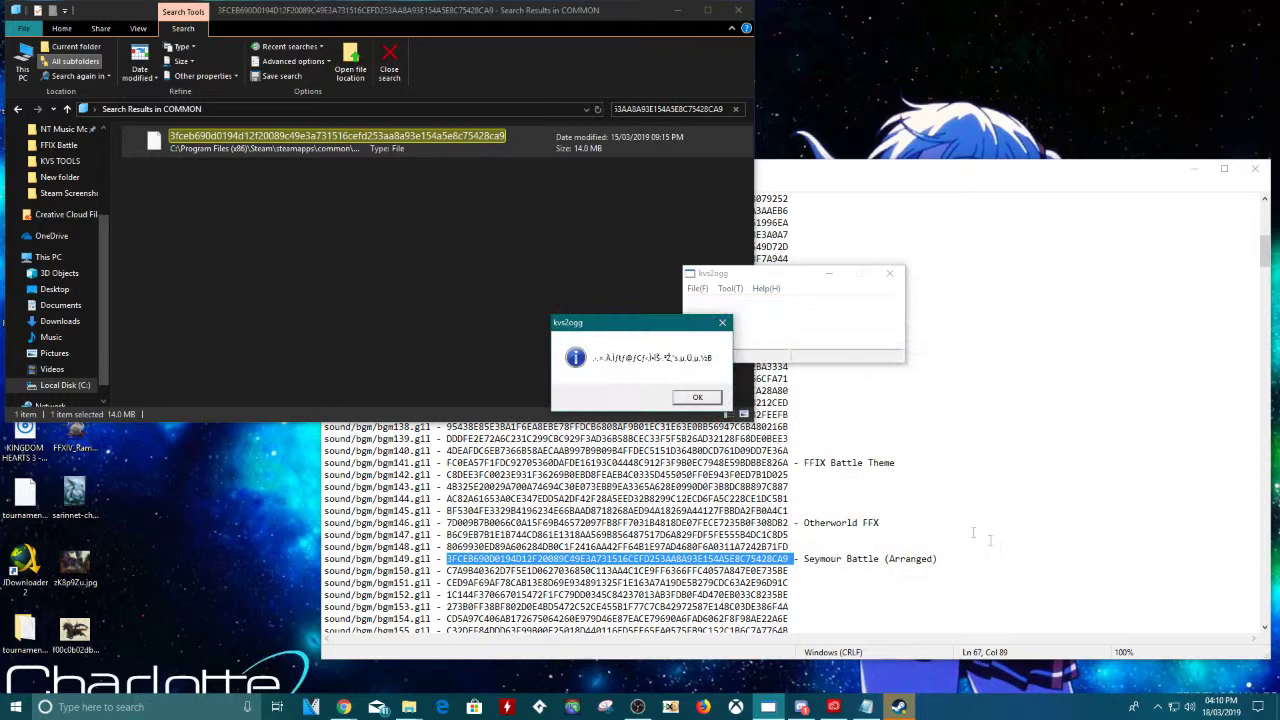
click(710, 397)
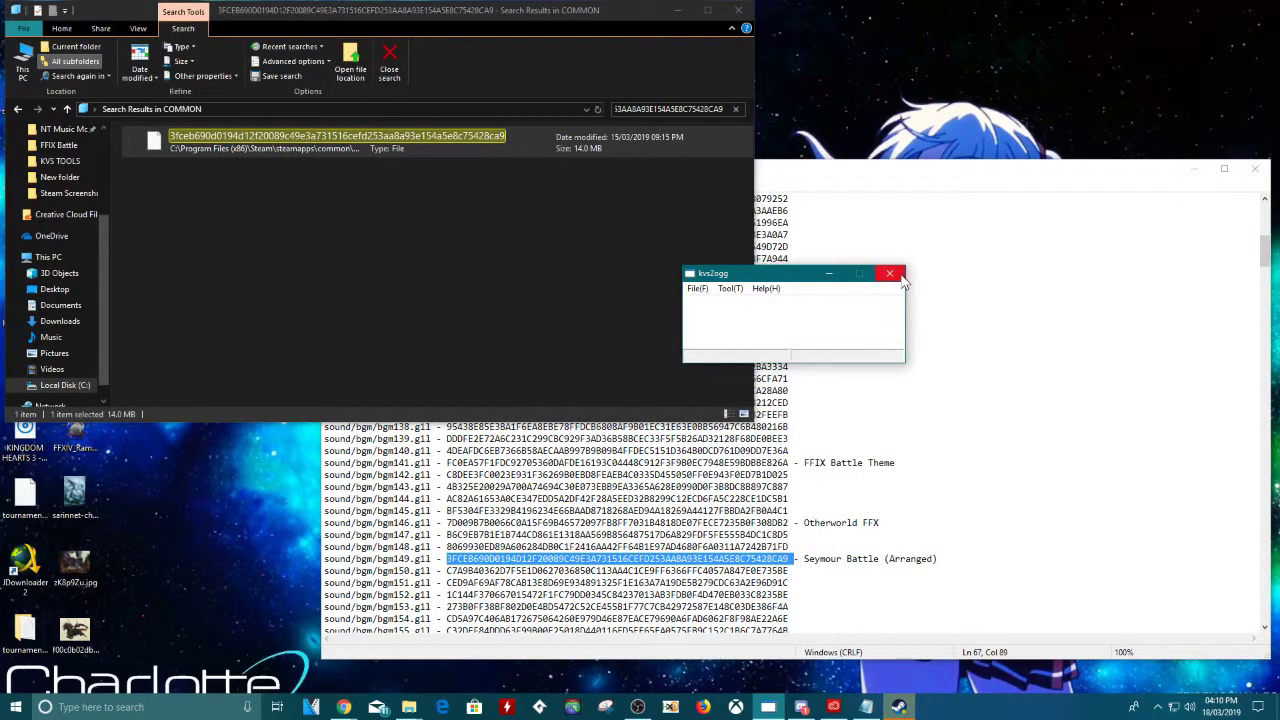
click(899, 274)
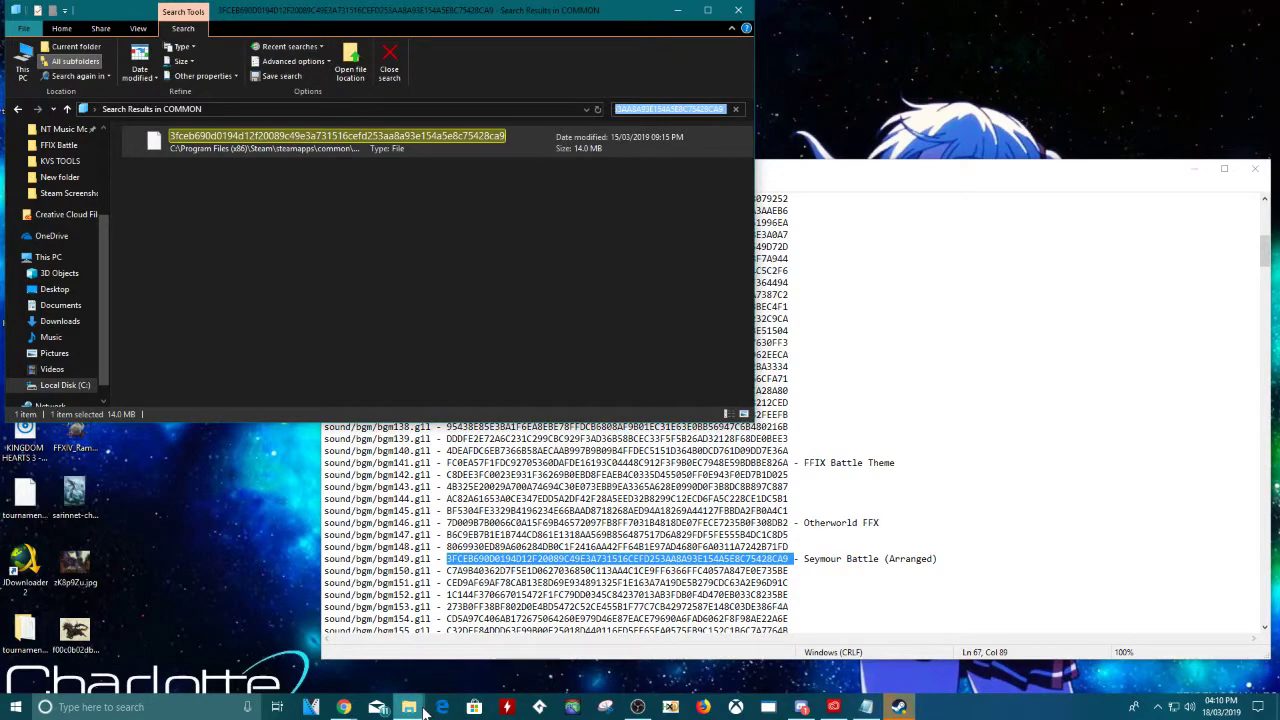
Step: From the FFIX Battle window, go via Original into Seymour Battle\Edited\aqua battle
mouse_move(420, 708)
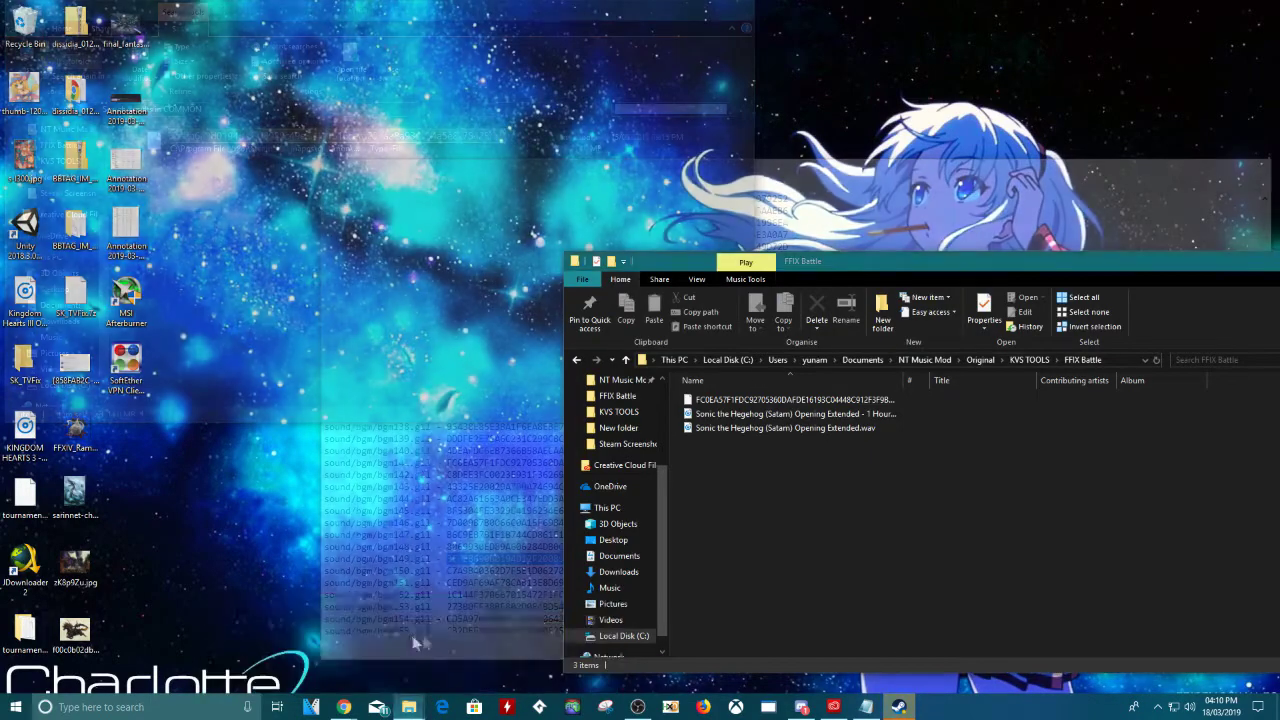
click(410, 640)
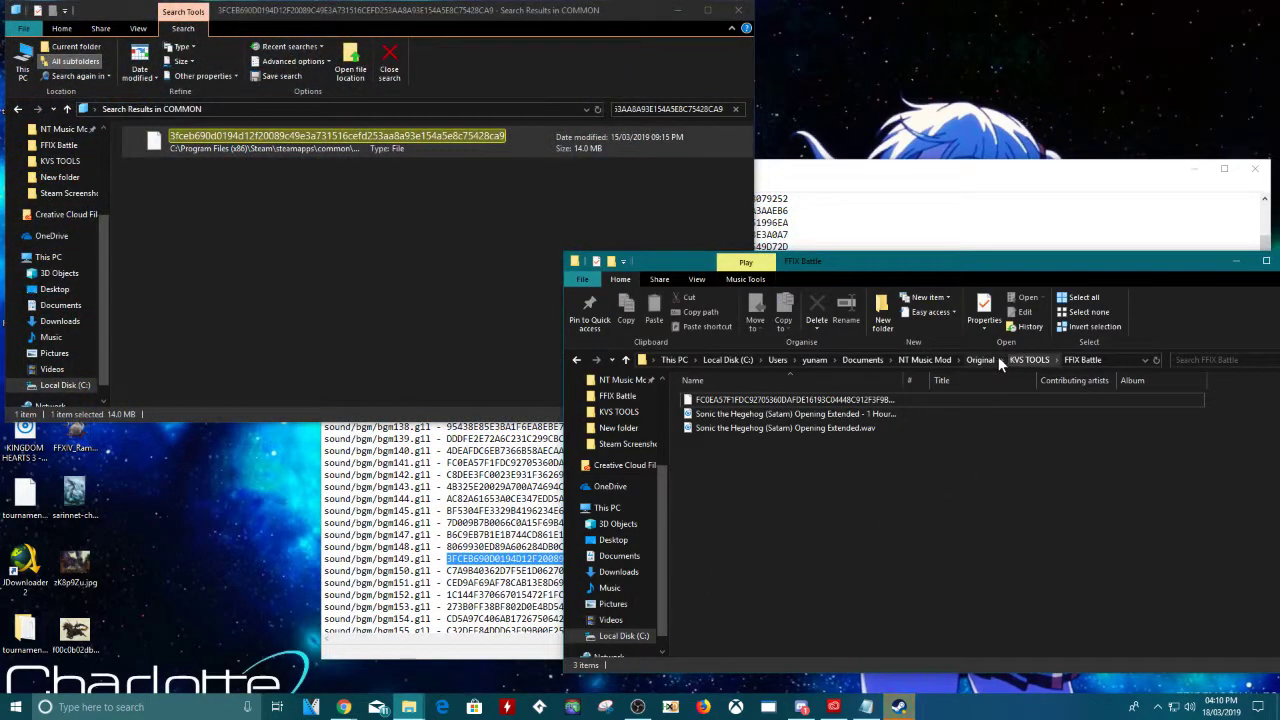
click(994, 358)
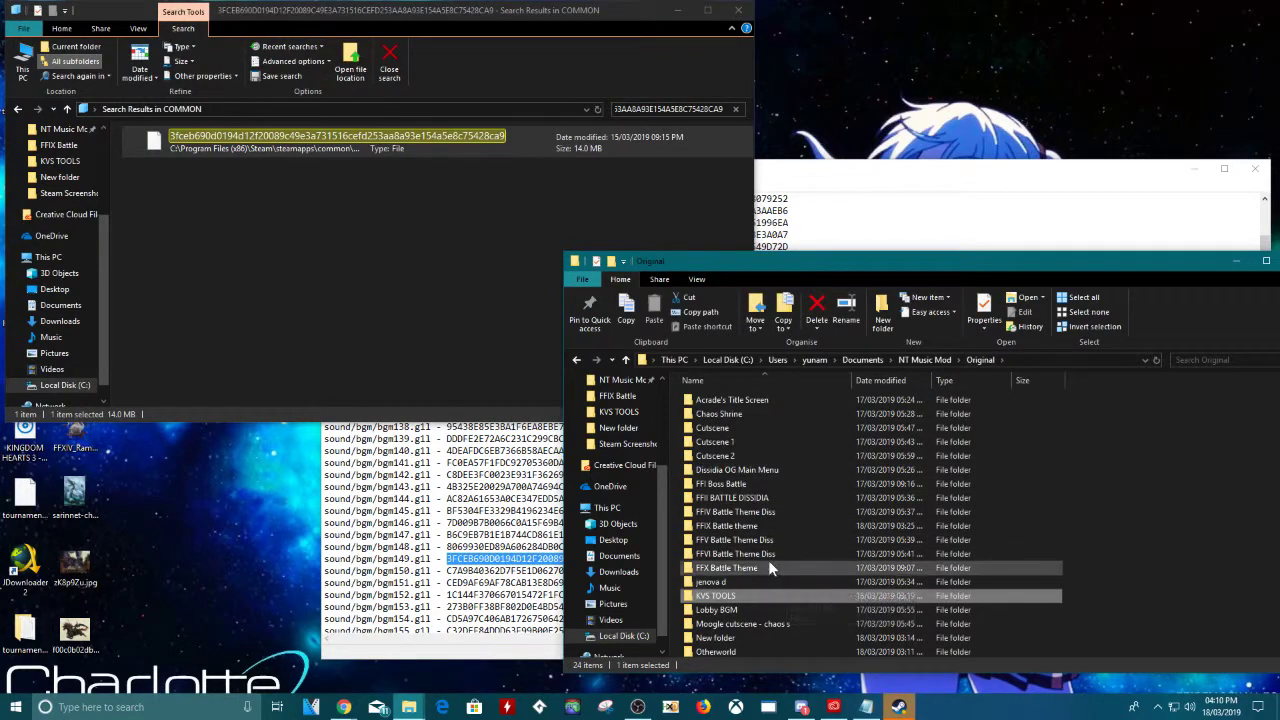
scroll(767, 560, down, 1)
scroll(767, 559, down, 2)
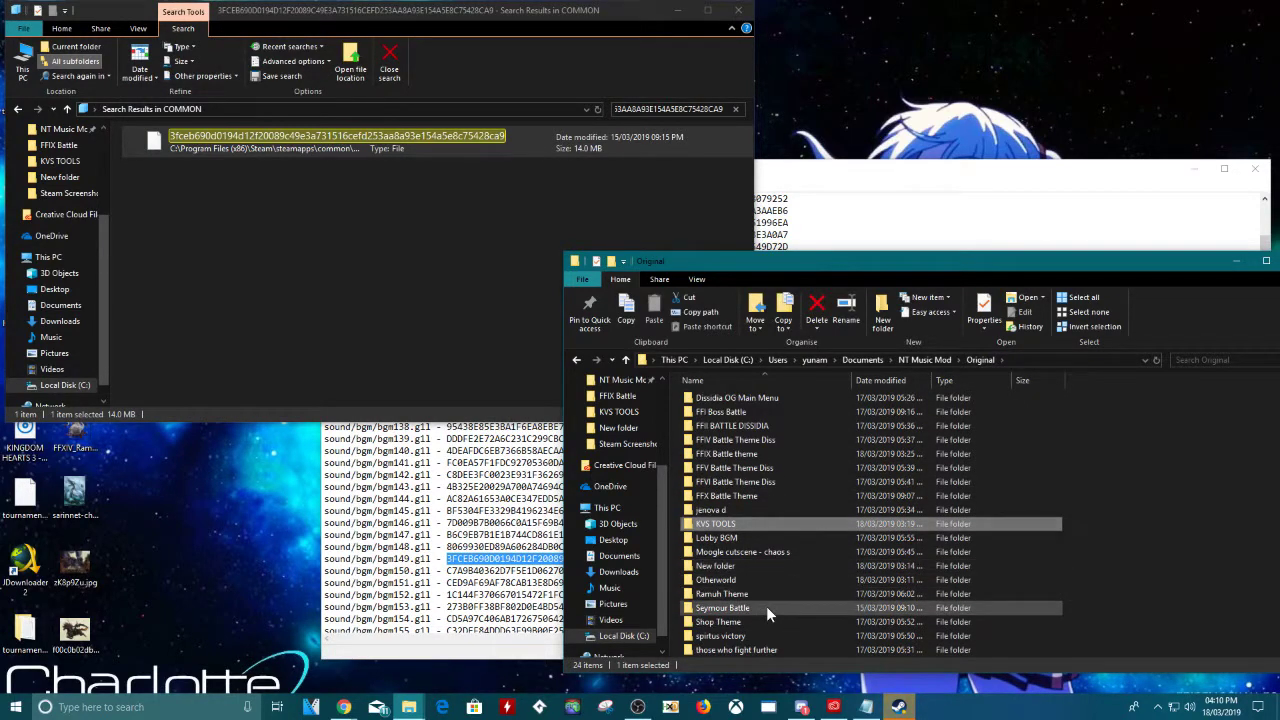
double_click(766, 606)
double_click(809, 403)
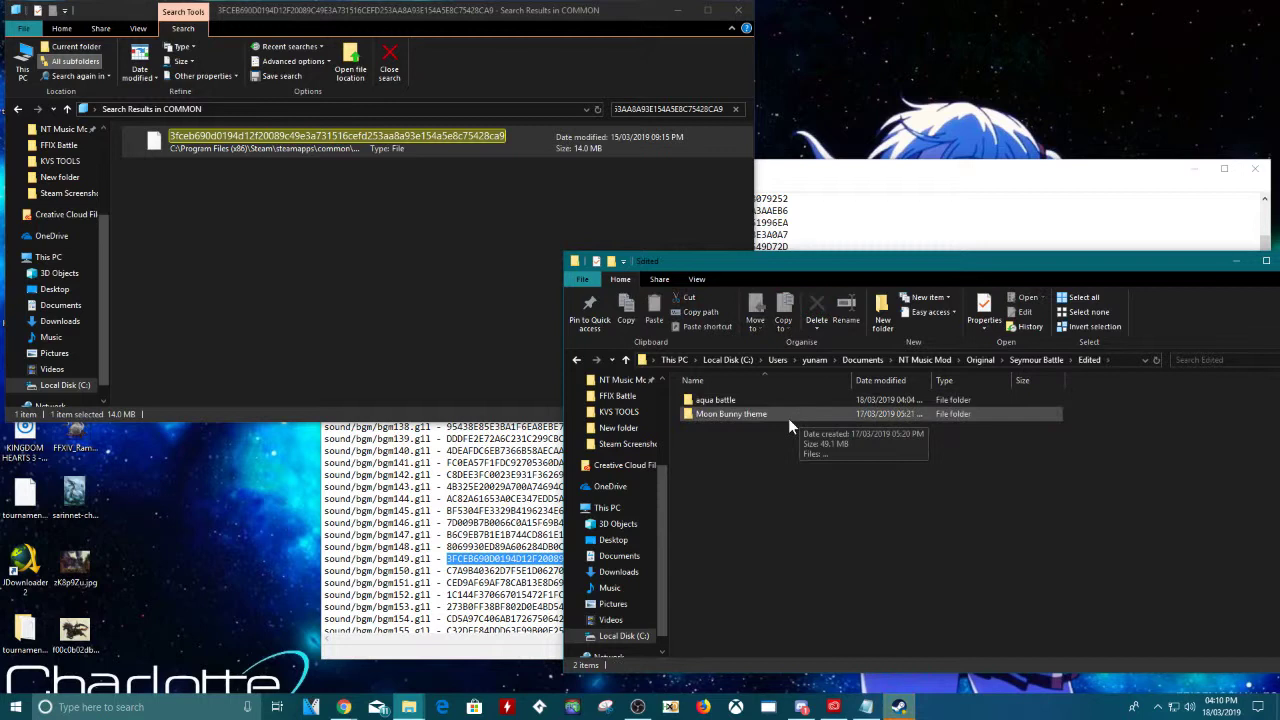
double_click(771, 403)
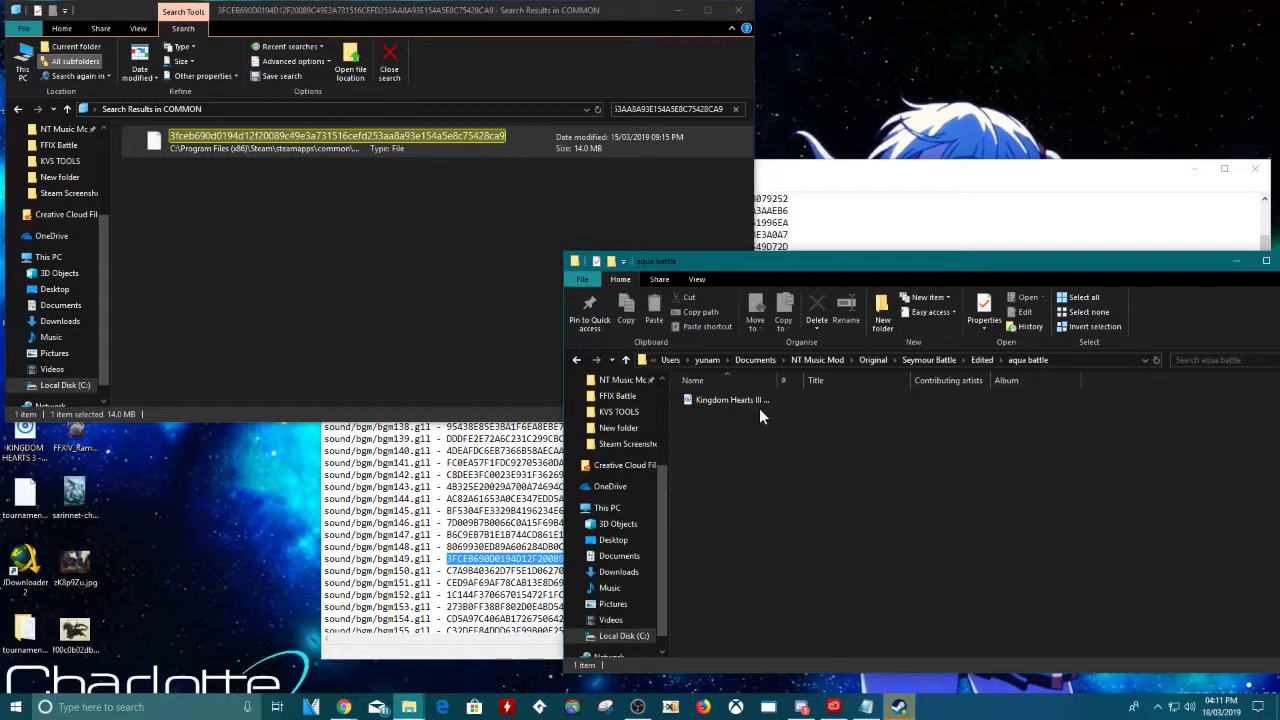
Step: Select the 27.4 MB Kingdom Hearts III track in the aqua battle folder
click(819, 401)
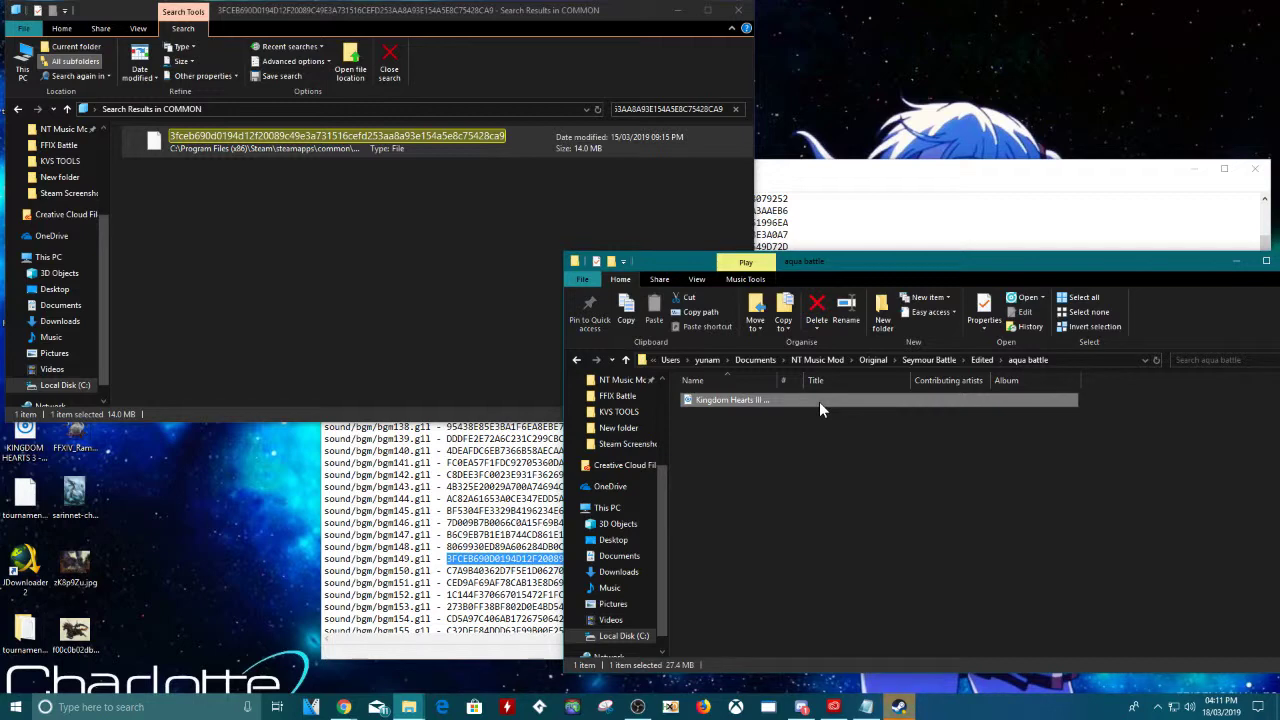
Step: Launch Audacity from the Start menu and dismiss its welcome dialog
click(15, 707)
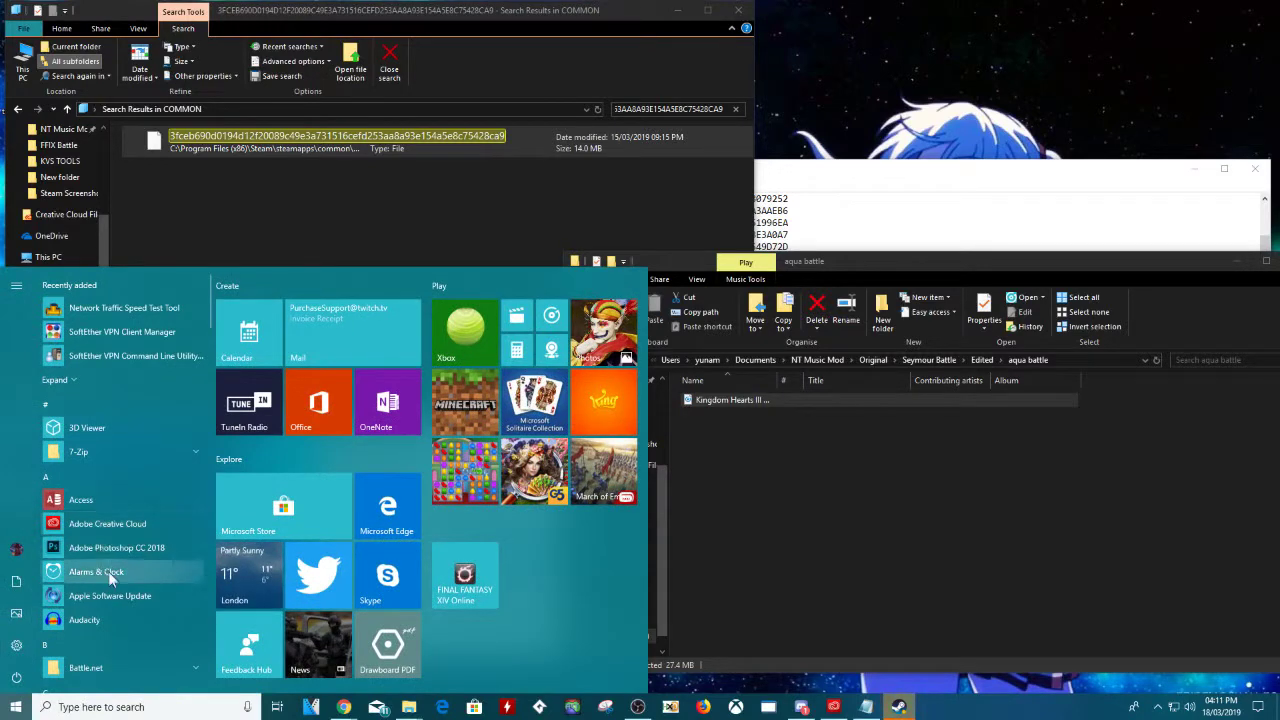
click(118, 614)
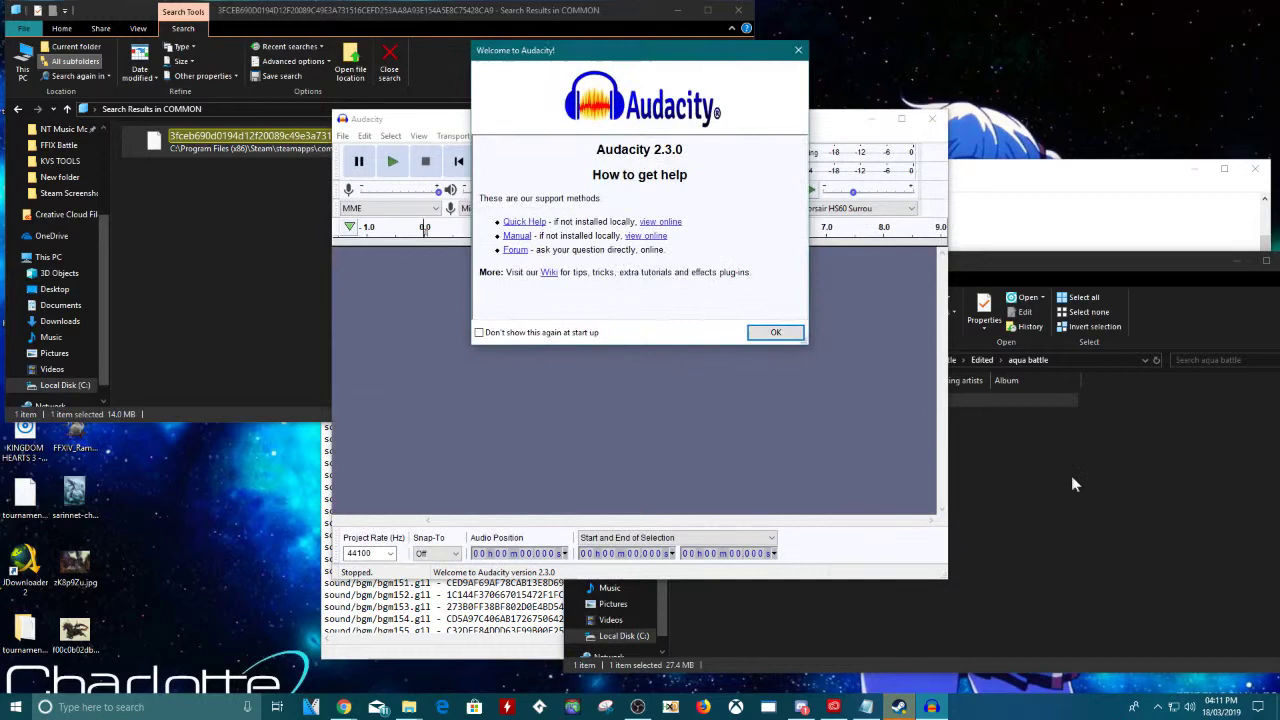
click(776, 333)
Step: Import 'Kingdom Hearts III OST - Anti-Aqua Theme (Extended)' into Audacity by dragging it from Explorer
click(964, 410)
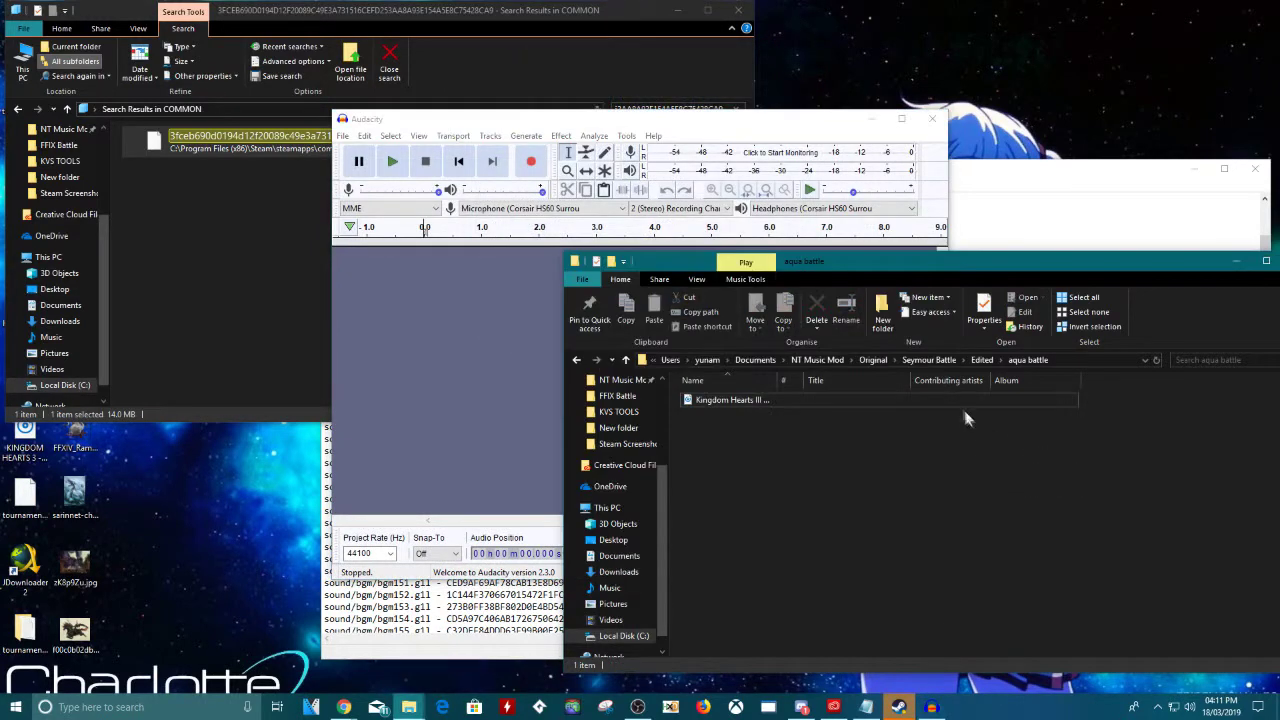
drag(936, 399, 480, 410)
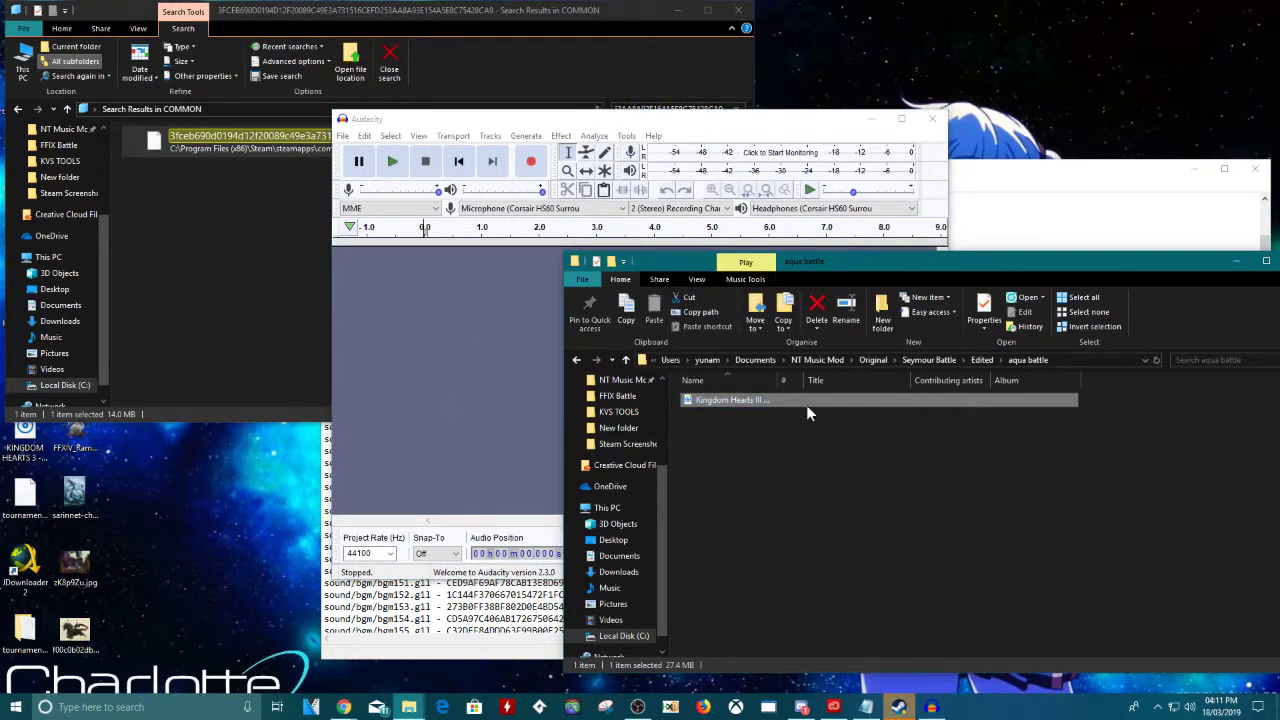
drag(806, 402, 522, 462)
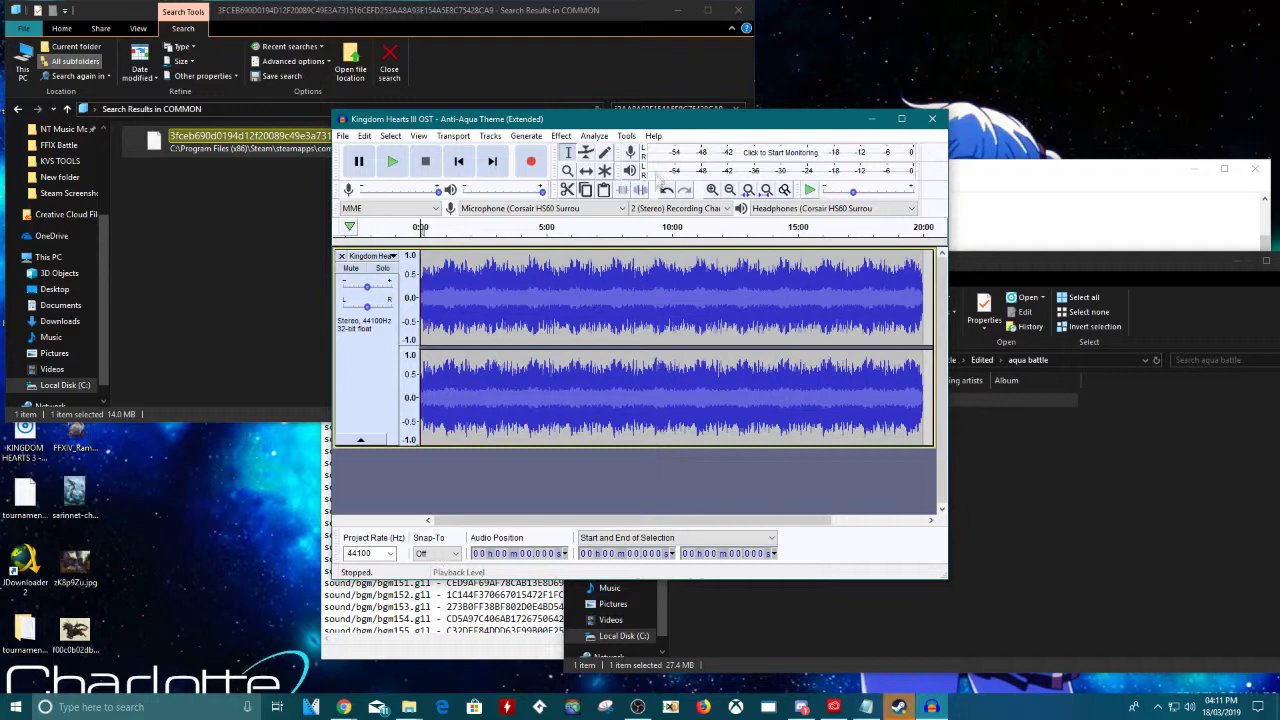
Step: Try the Amplify effect twice, dismissing the no-audio-selected warning each time
click(561, 135)
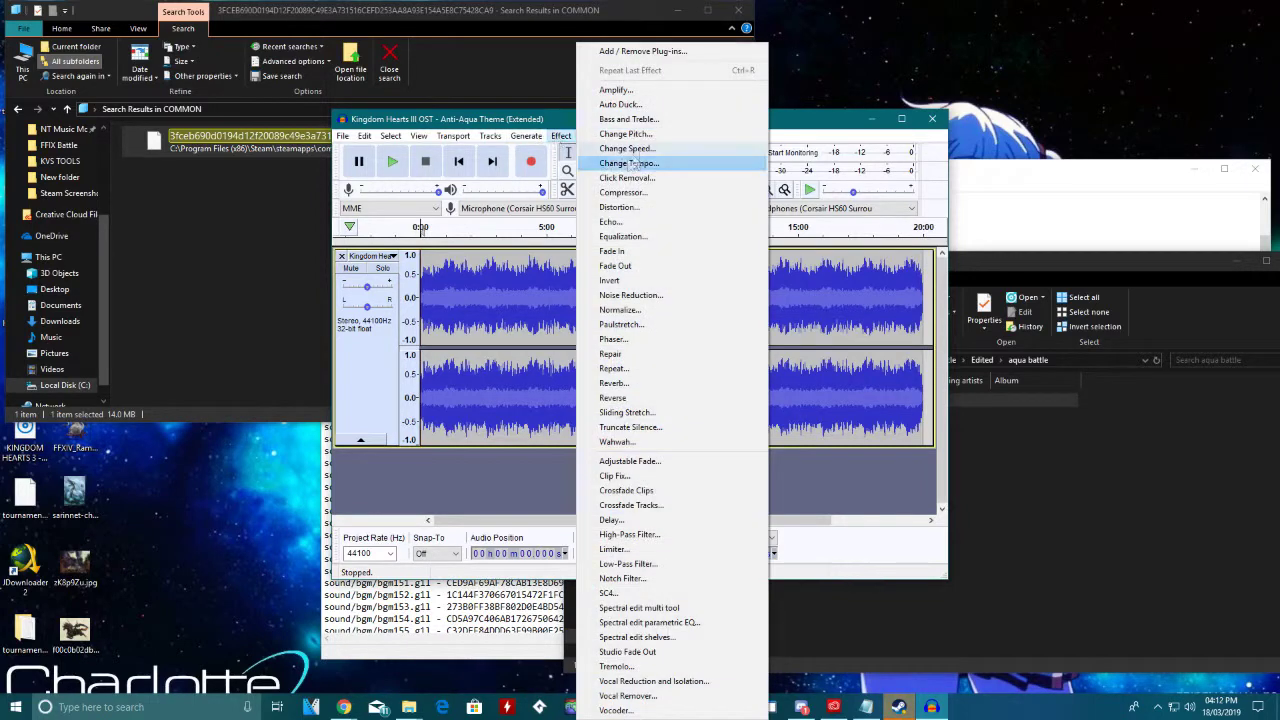
click(618, 89)
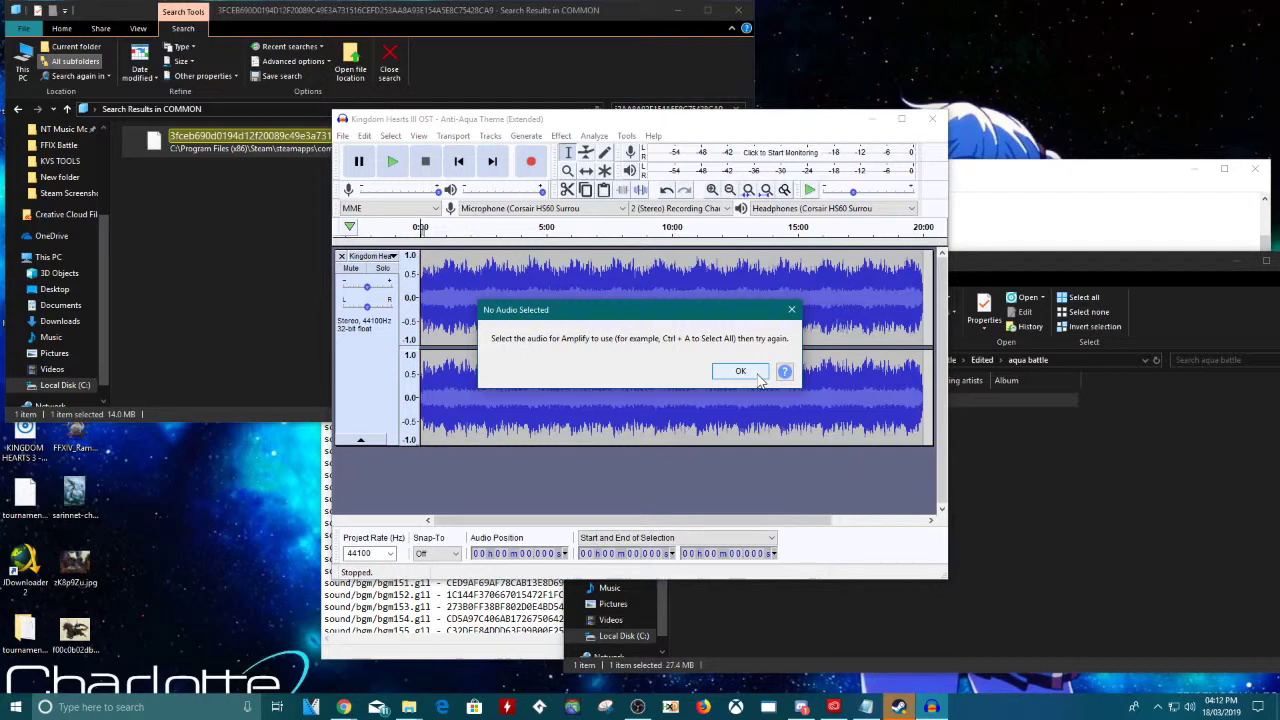
click(758, 378)
click(561, 135)
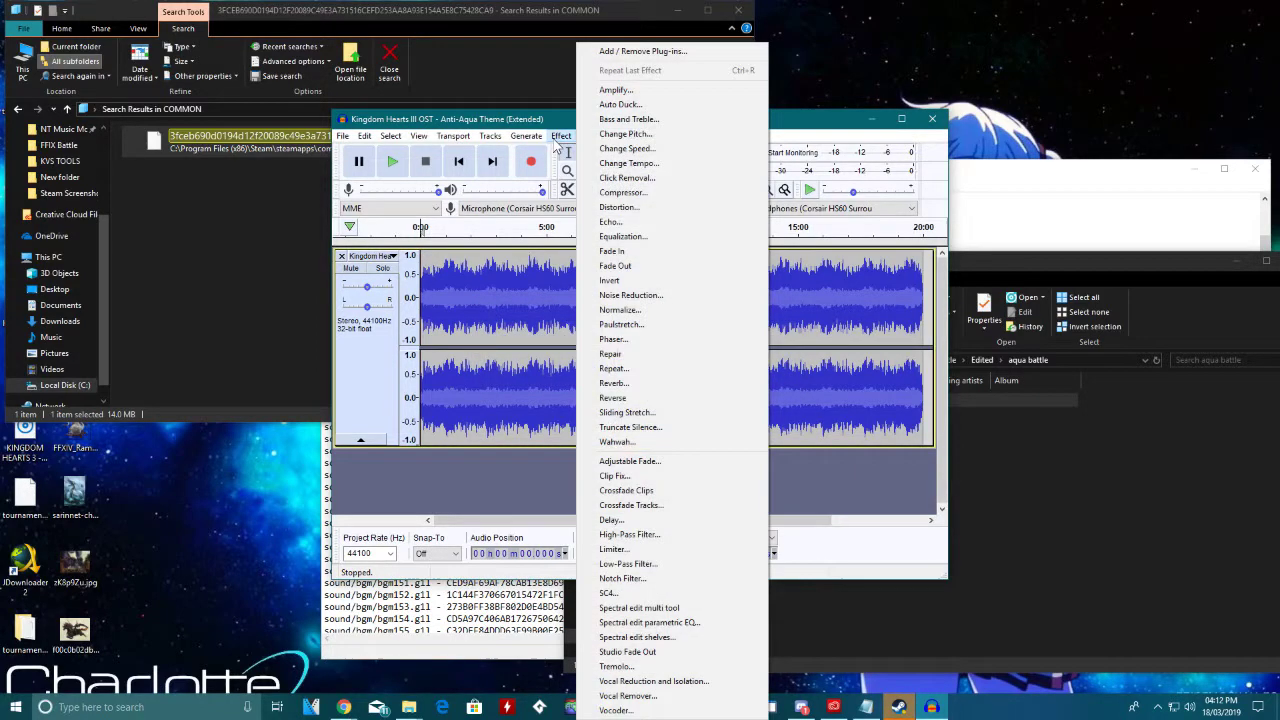
click(618, 89)
click(731, 371)
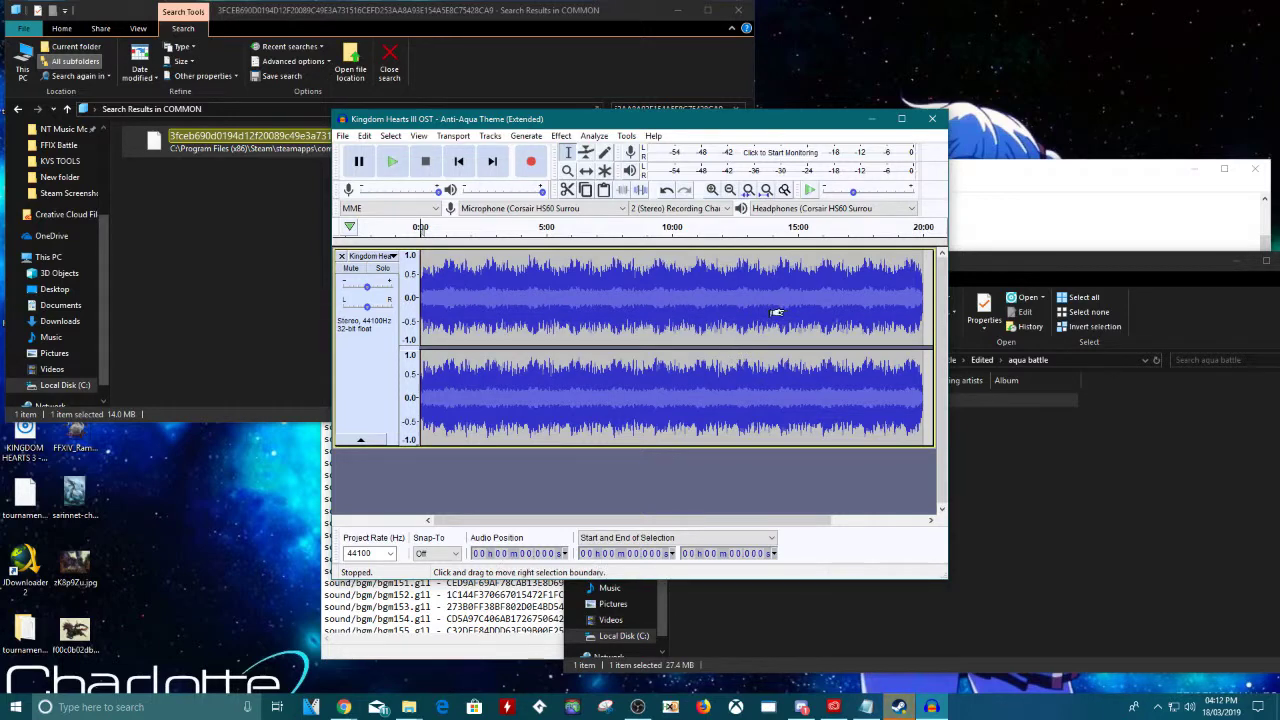
Step: Select the whole track, try Amplify at -1.5 dB, cancel, and close Audacity without saving
key(ctrl+a)
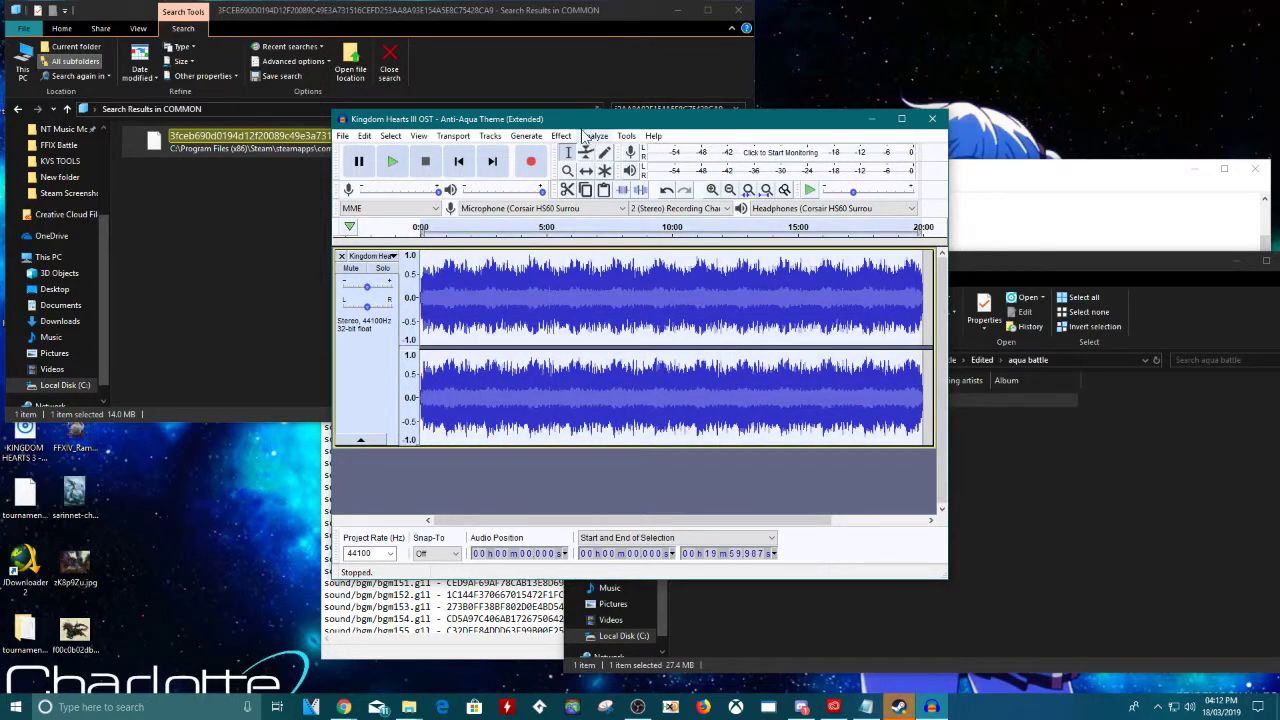
click(578, 135)
click(650, 92)
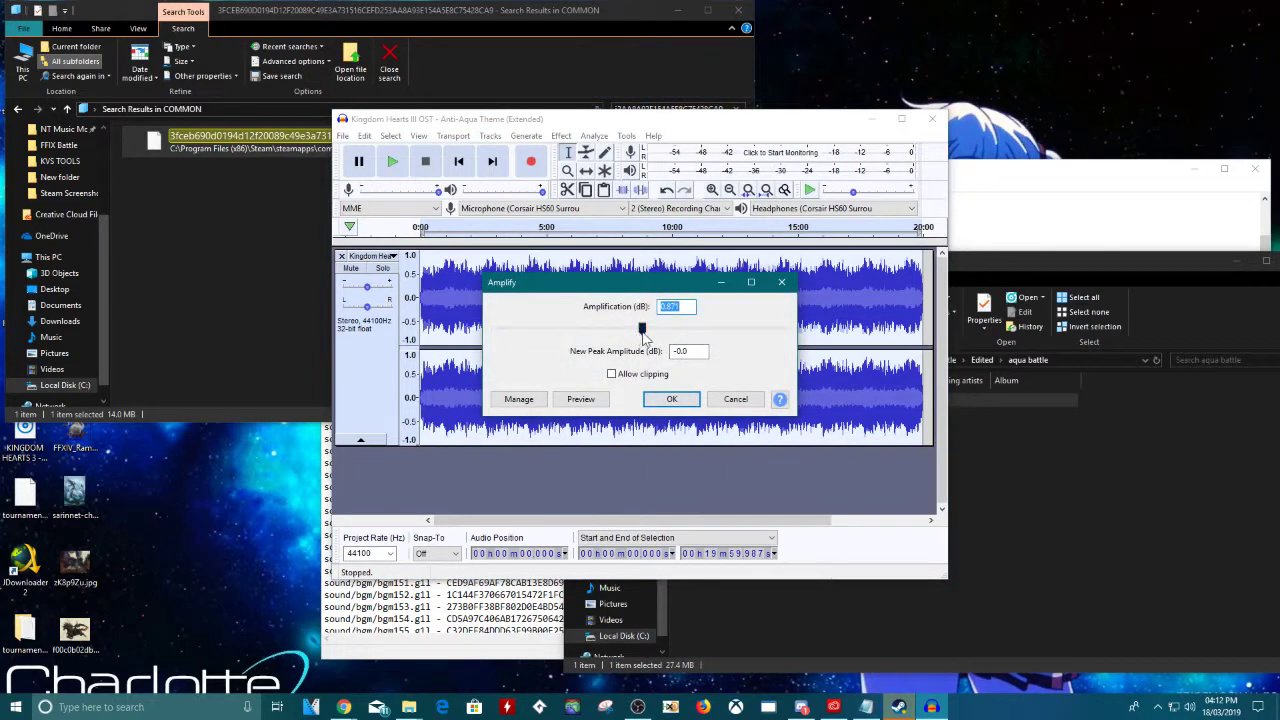
drag(645, 338, 631, 338)
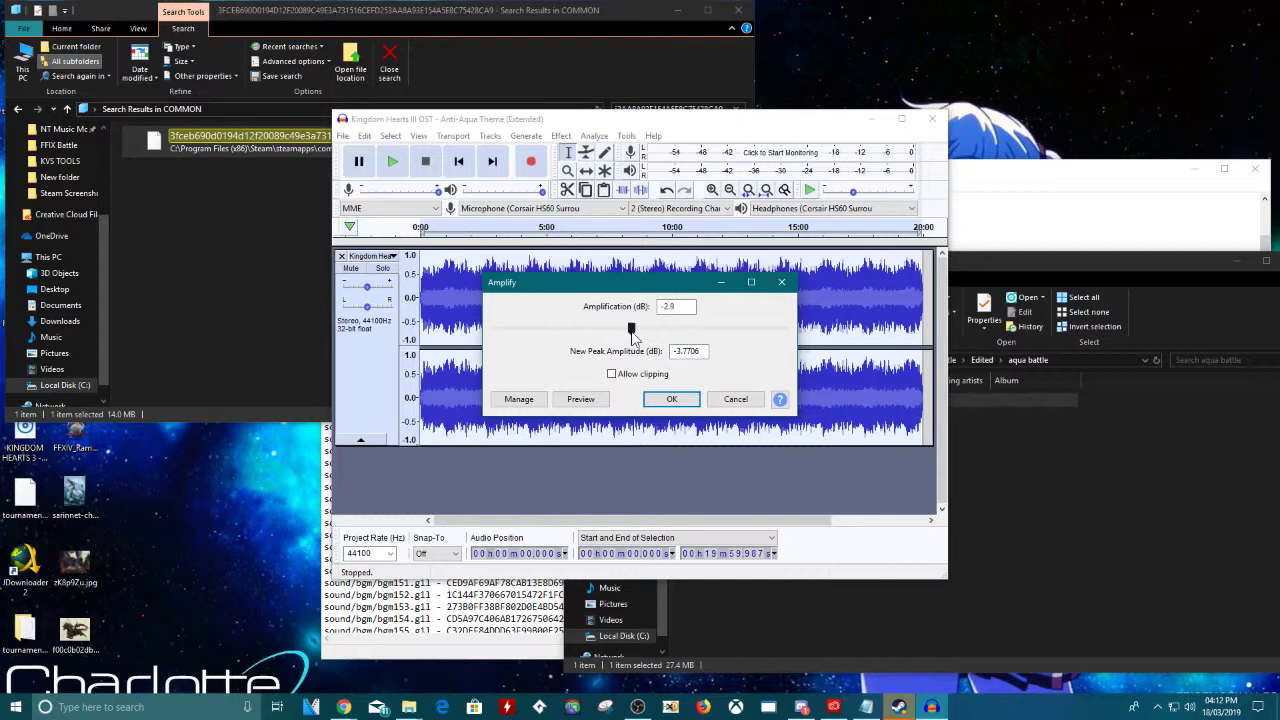
click(737, 400)
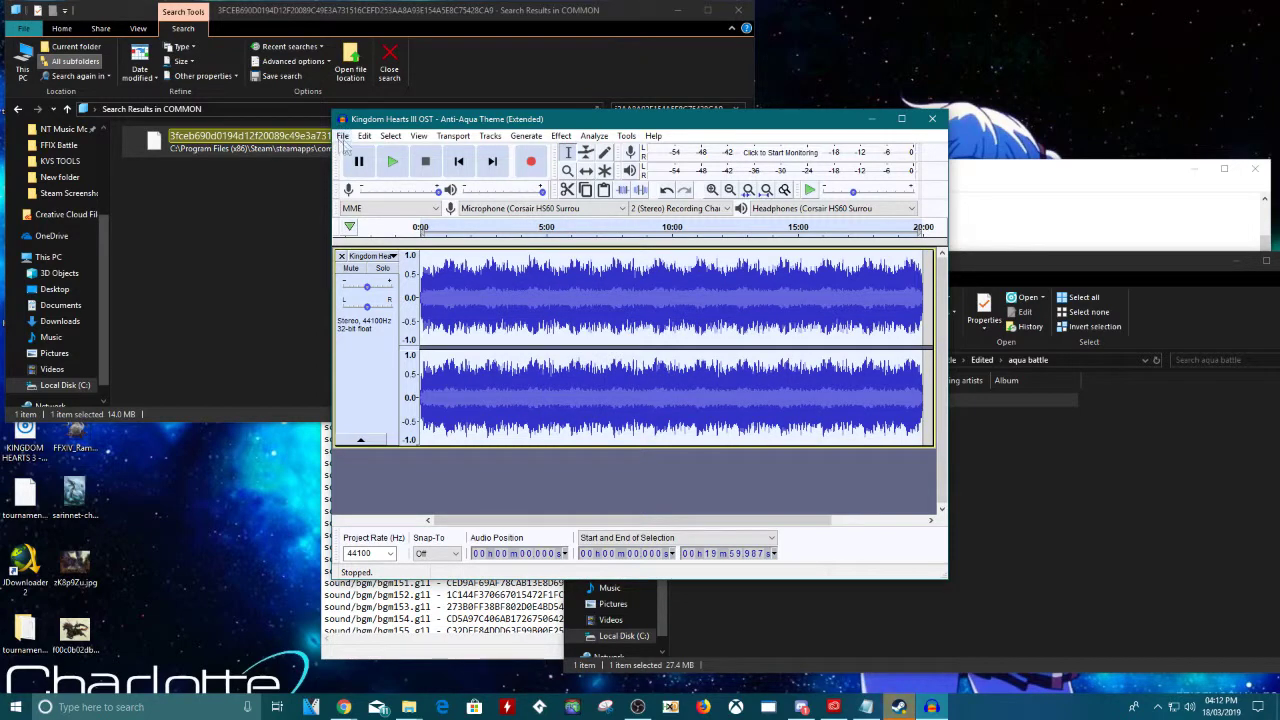
click(934, 121)
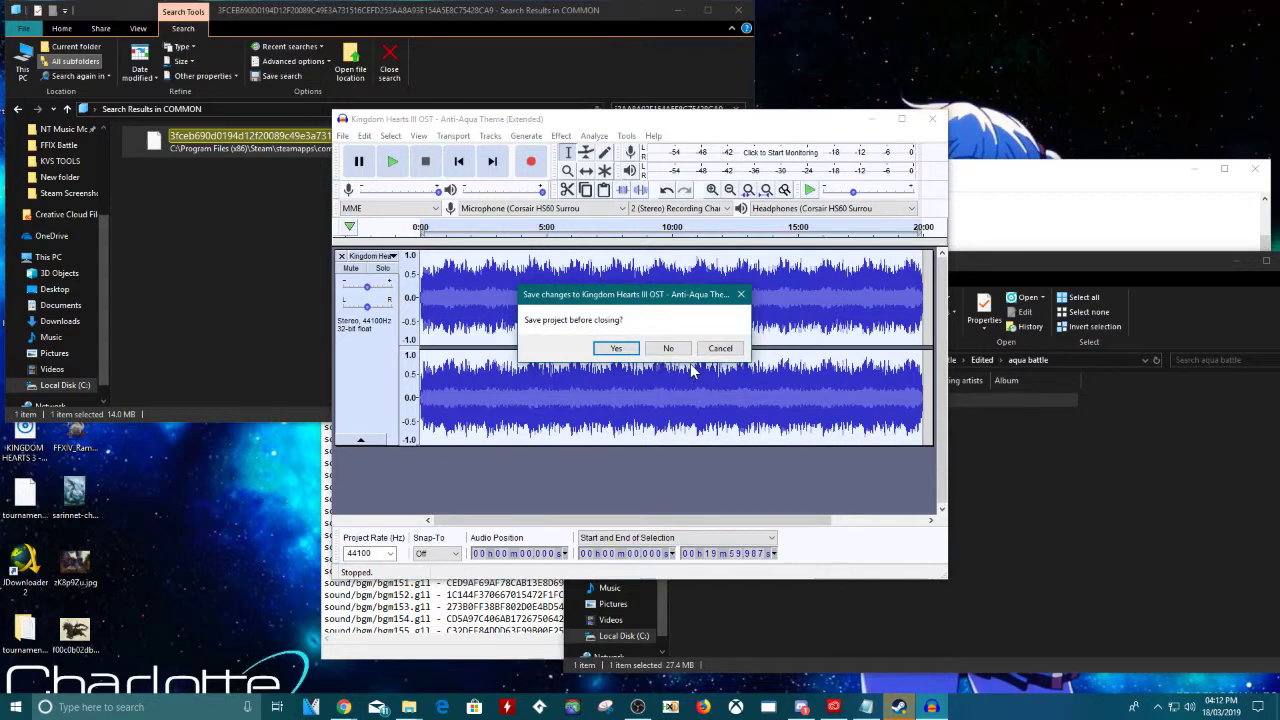
click(669, 349)
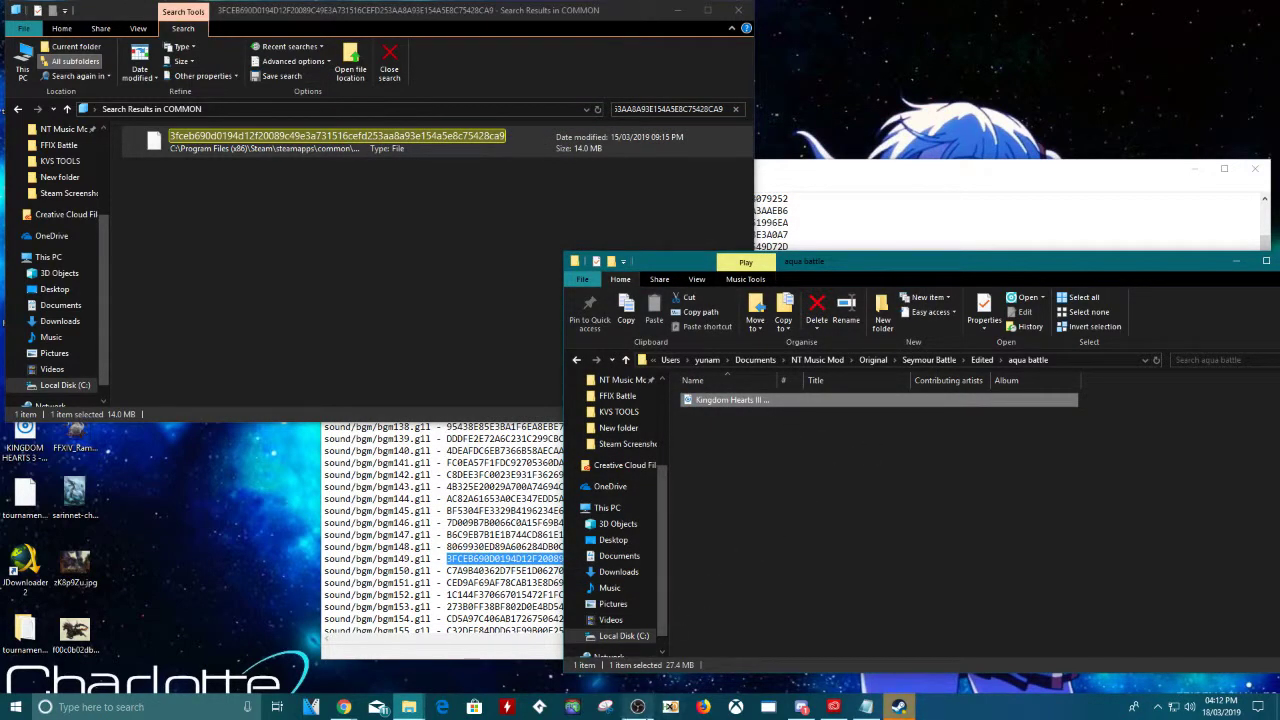
Step: Bring kvs2ogg back up and start an mp3 to KVS conversion
mouse_move(637, 707)
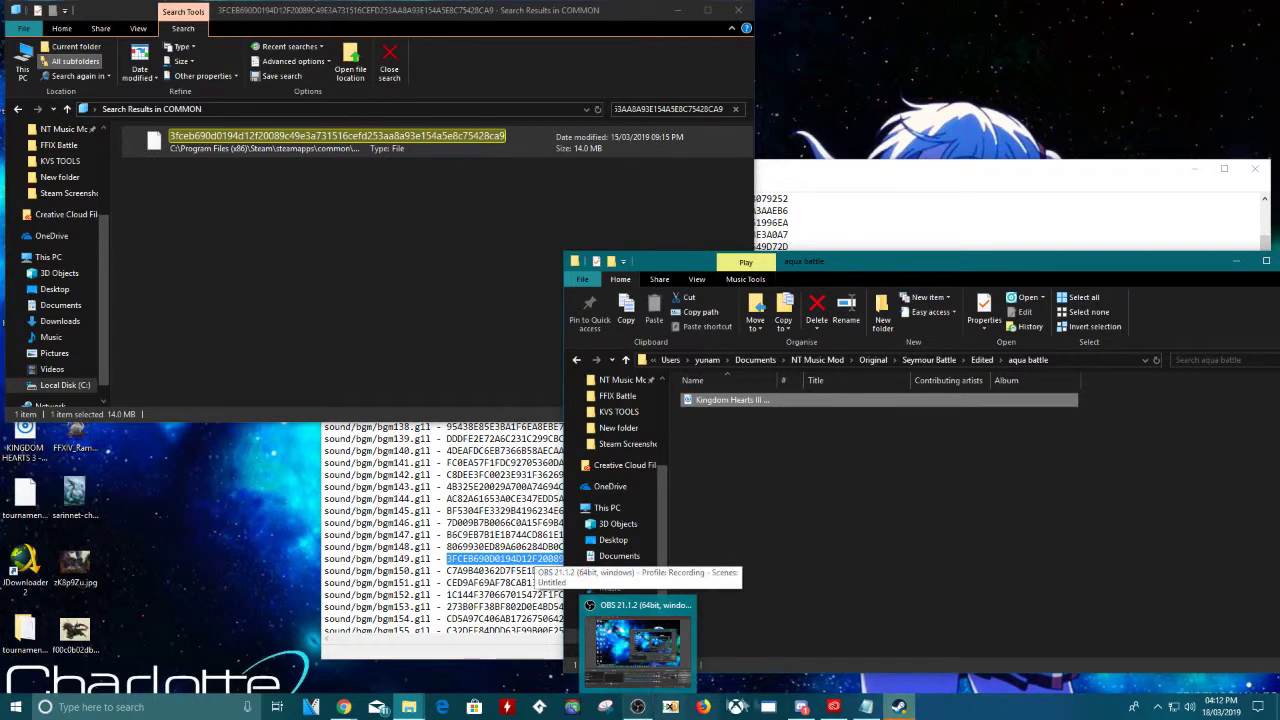
click(768, 707)
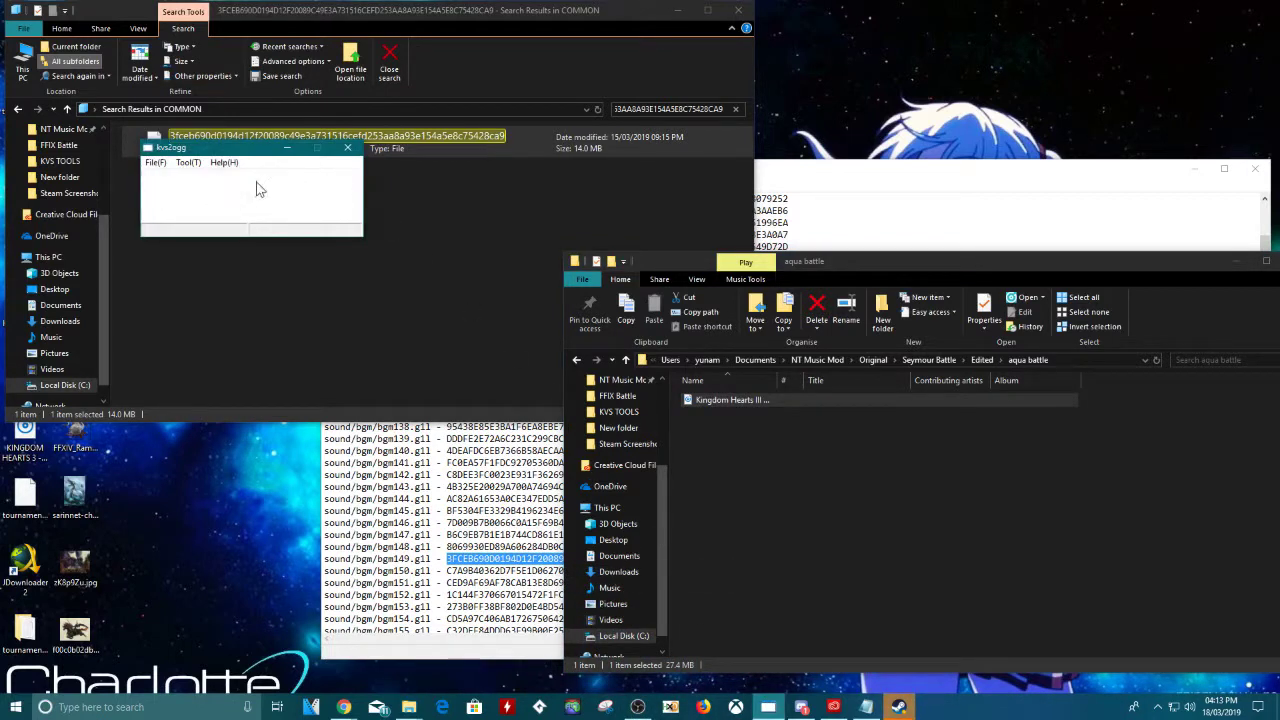
click(185, 166)
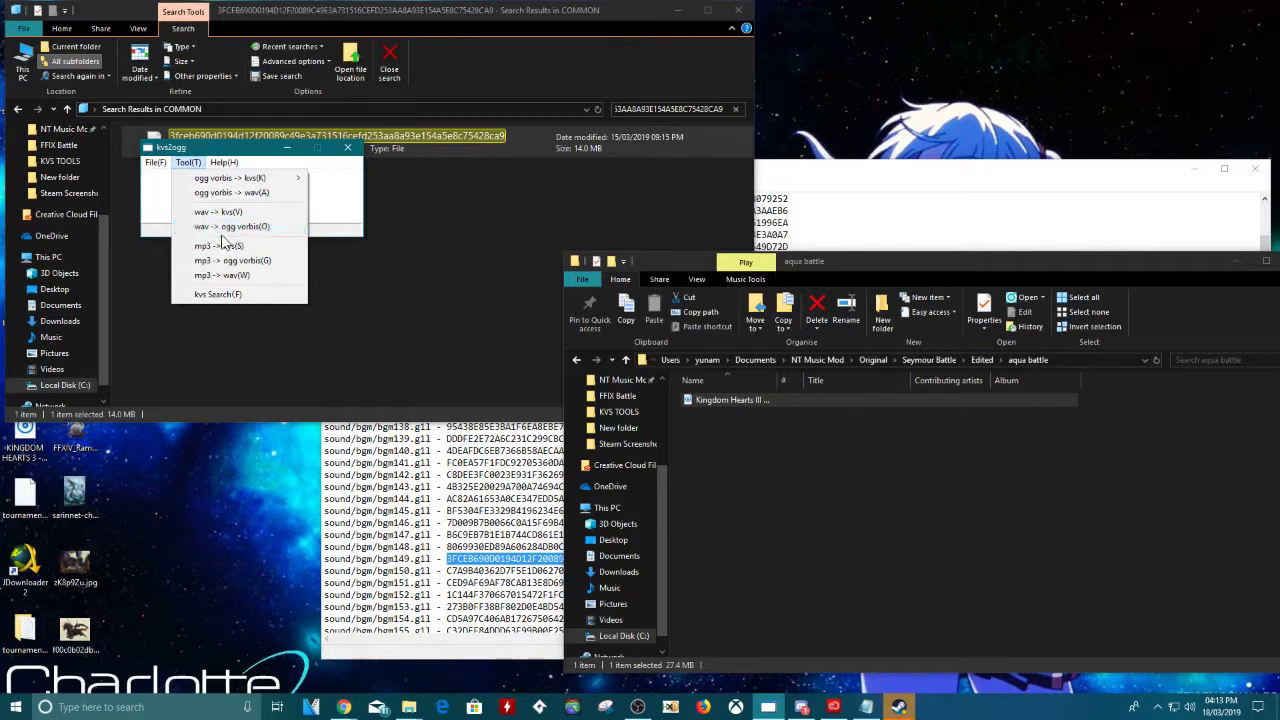
click(222, 245)
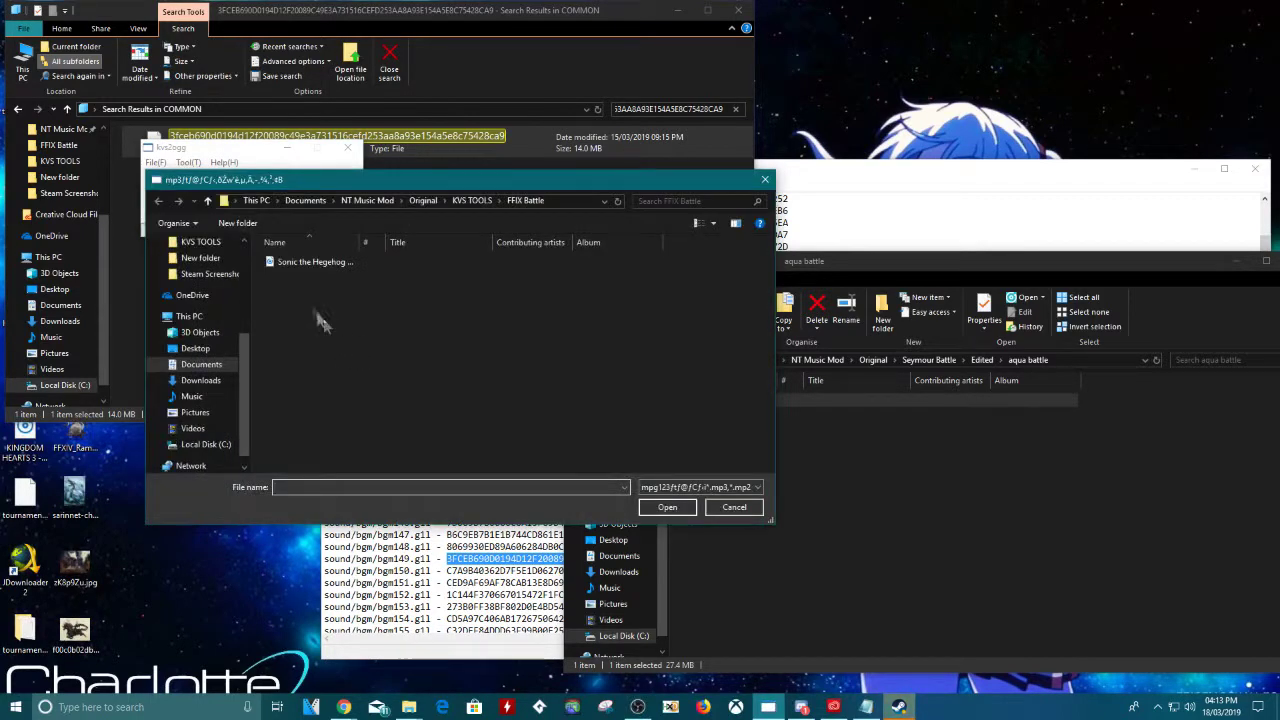
Step: Browse to Seymour Battle > Edited > aqua battle and load the Kingdom Hearts III mp3
click(424, 200)
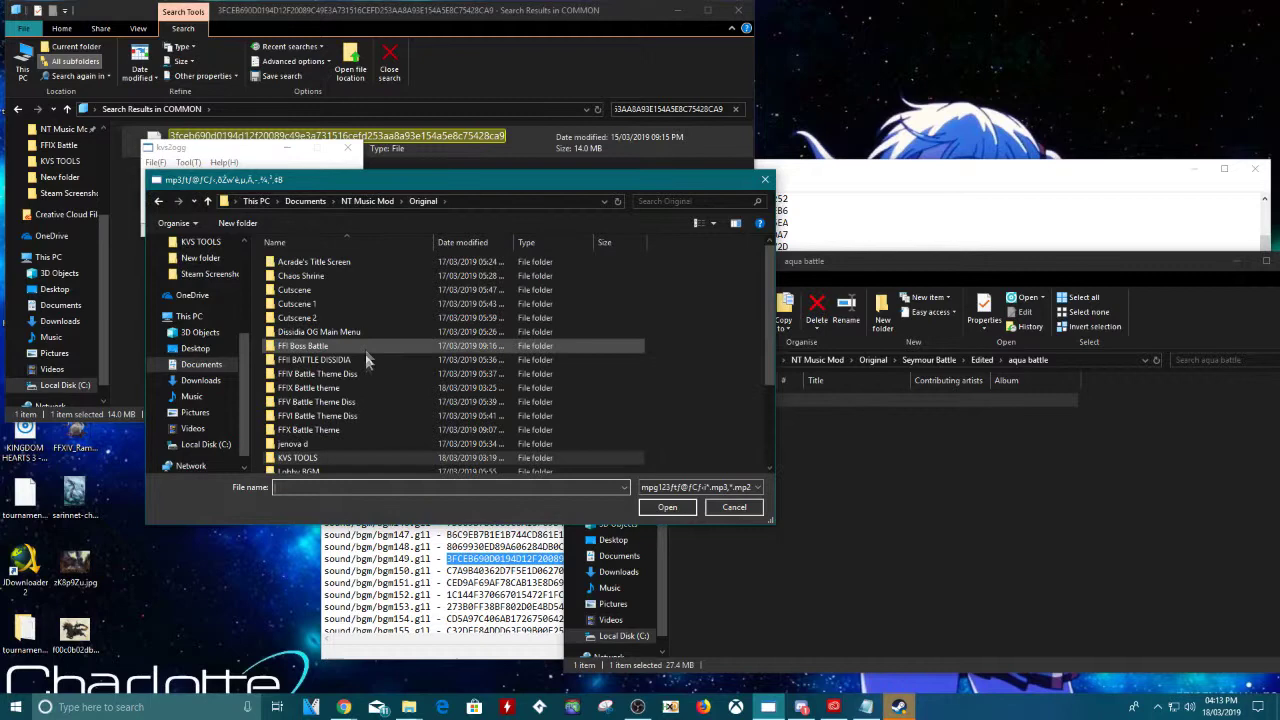
scroll(364, 370, down, 3)
double_click(330, 423)
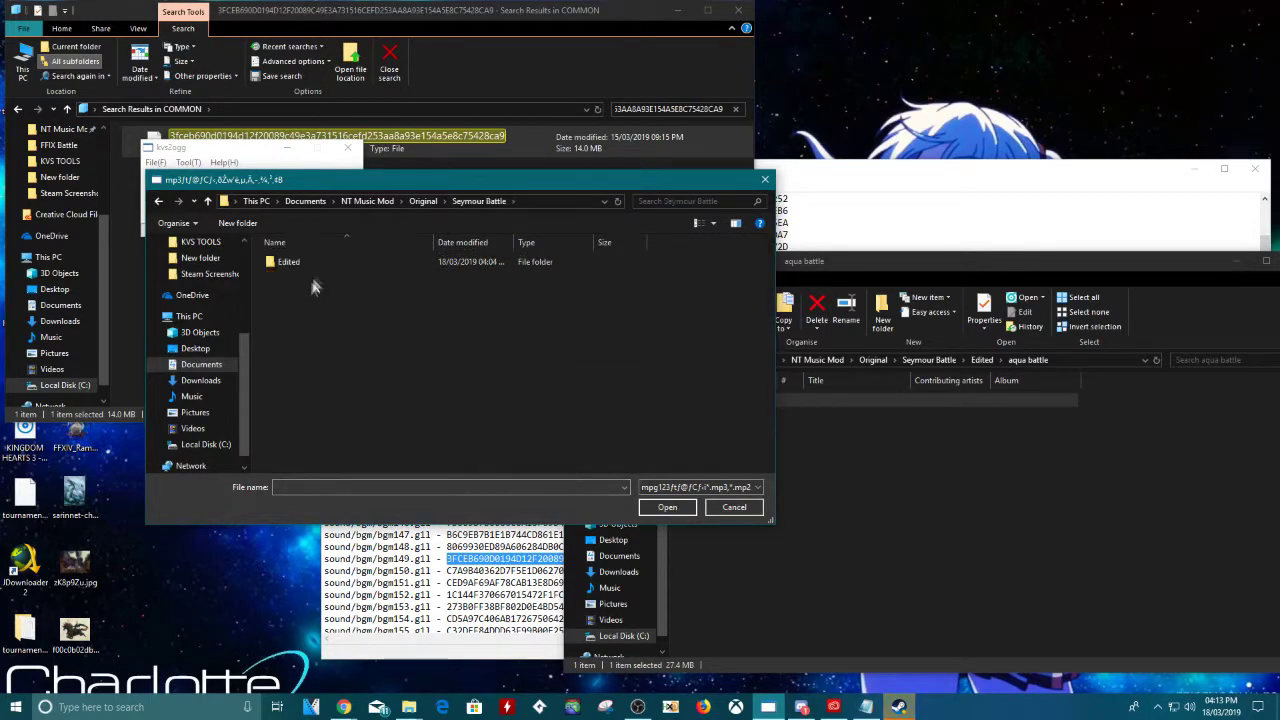
double_click(322, 262)
double_click(321, 265)
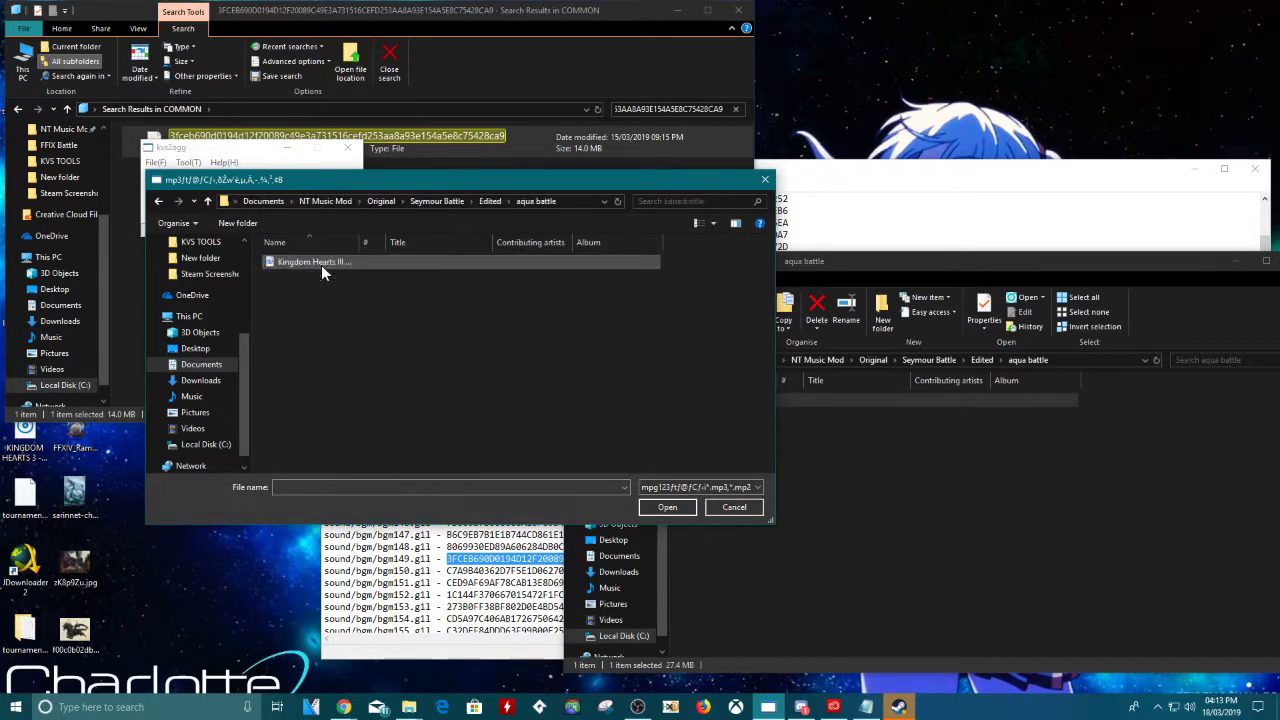
click(321, 265)
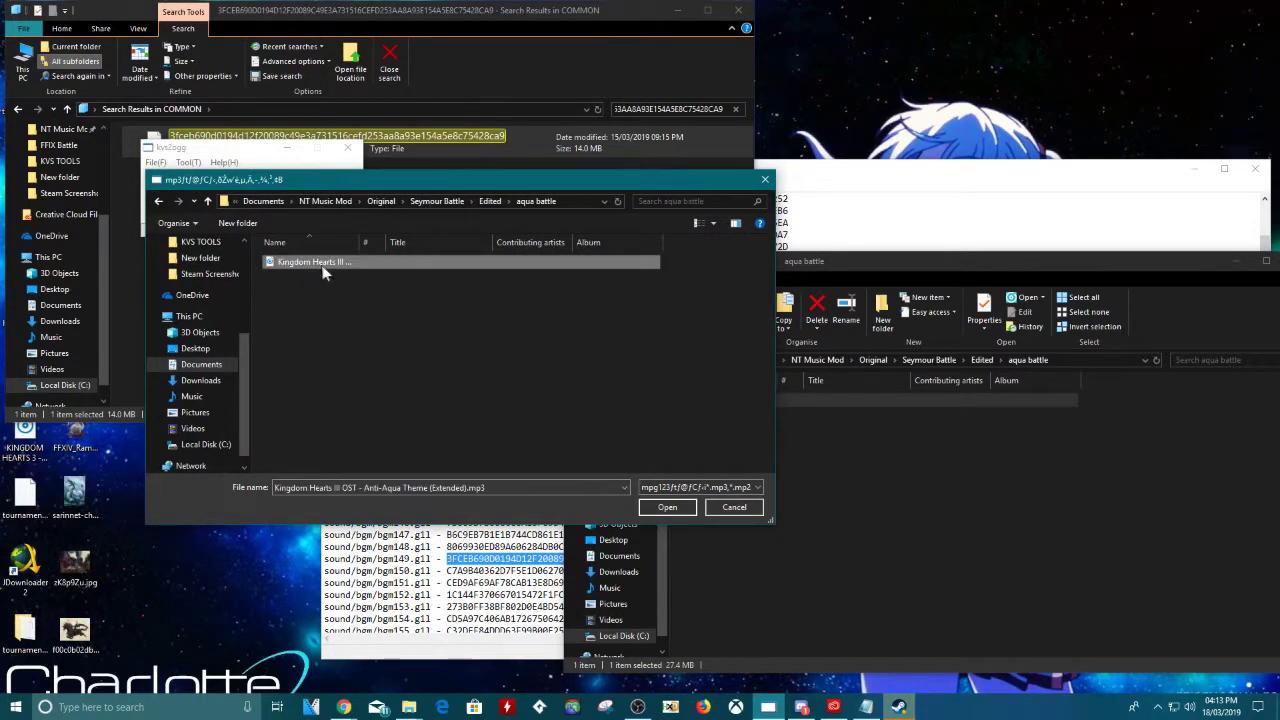
click(667, 508)
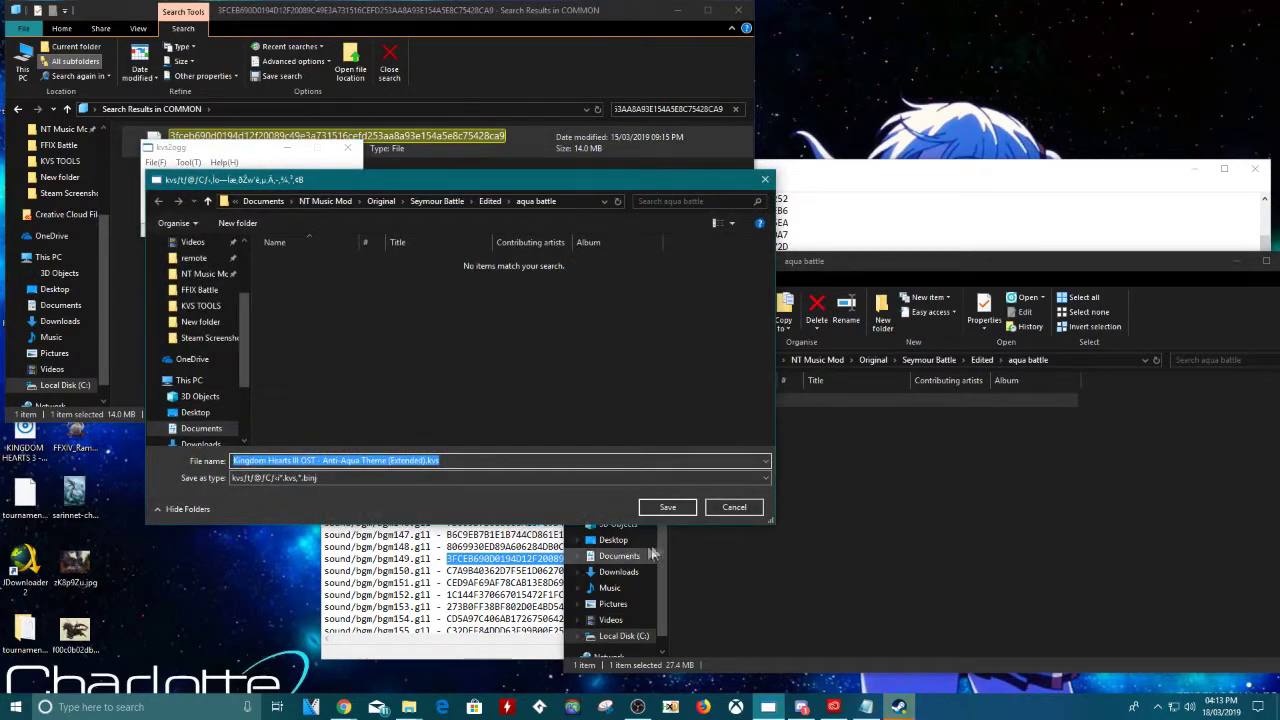
Step: Save 'Kingdom Hearts III OST - Anti-Aqua Theme (Extended).kvs' beside the mp3 and acknowledge completion
click(666, 508)
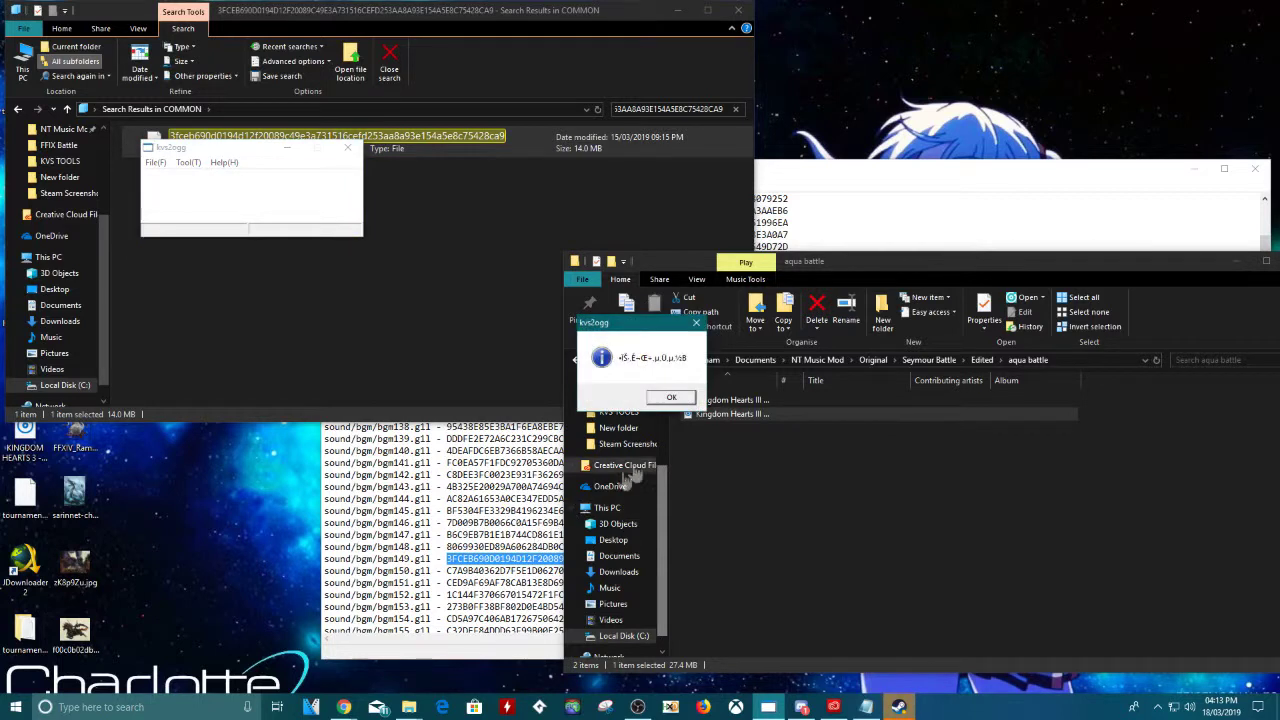
click(668, 398)
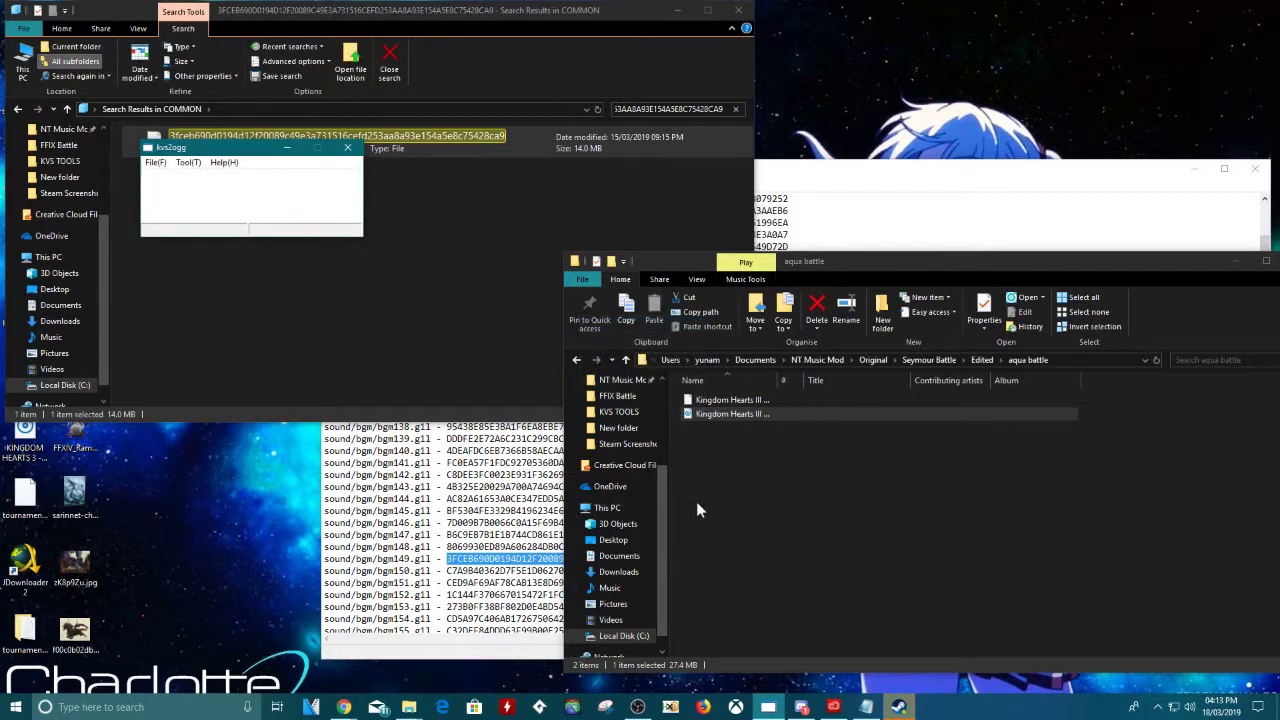
Step: Copy the original game track's hash file name from the search results
click(466, 294)
click(402, 141)
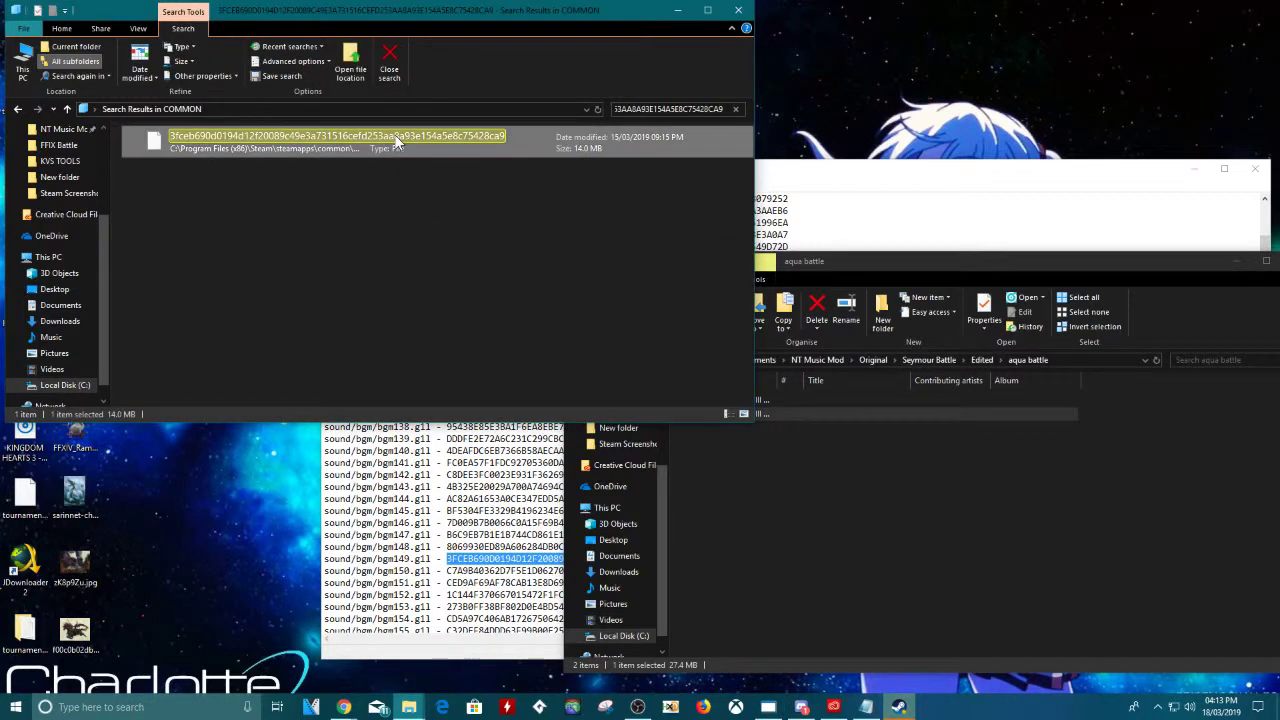
right_click(396, 138)
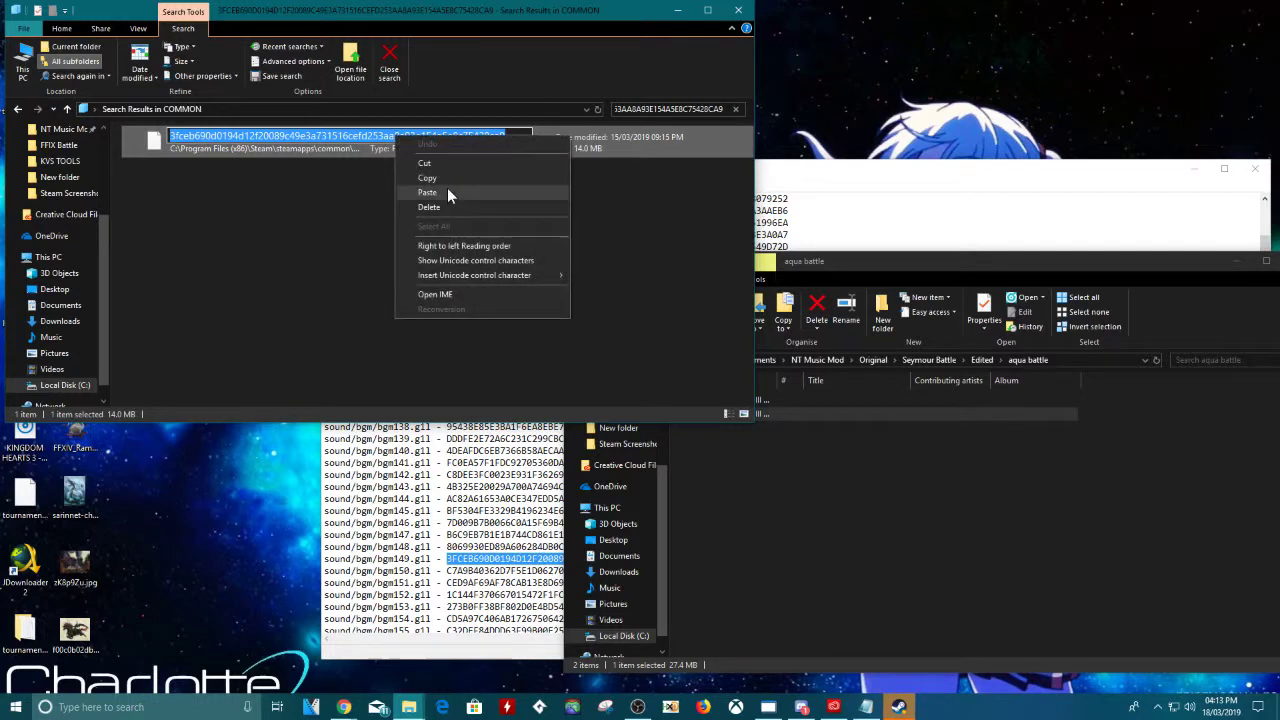
click(433, 180)
Step: Rename the new .kvs file to the pasted 3fceb690d0194d12f… hash name, dropping the extension
click(823, 471)
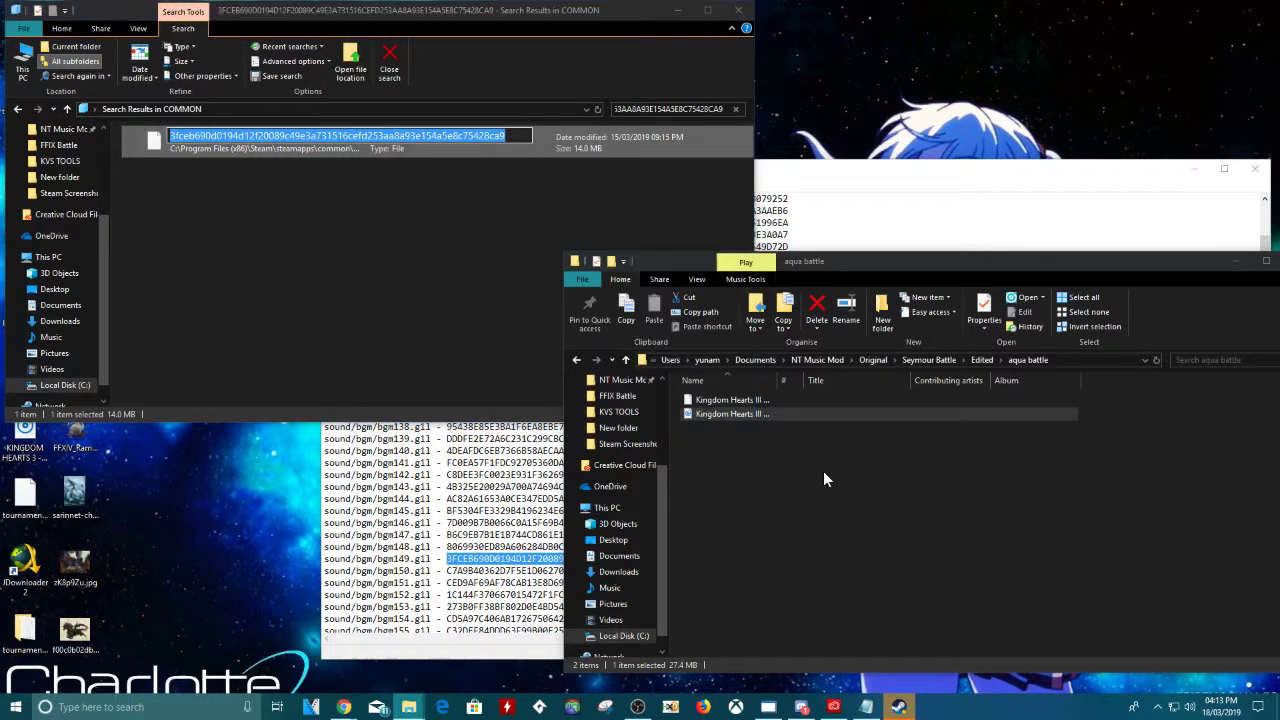
click(734, 395)
click(734, 400)
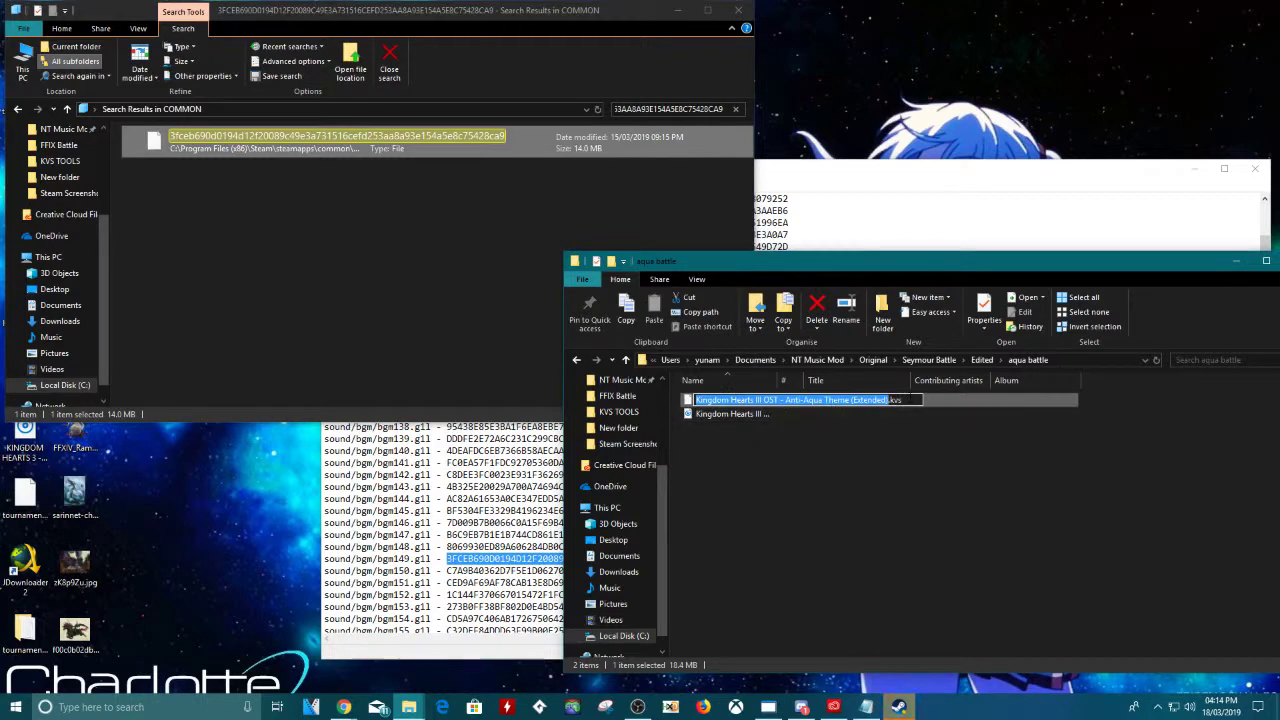
drag(903, 400, 694, 400)
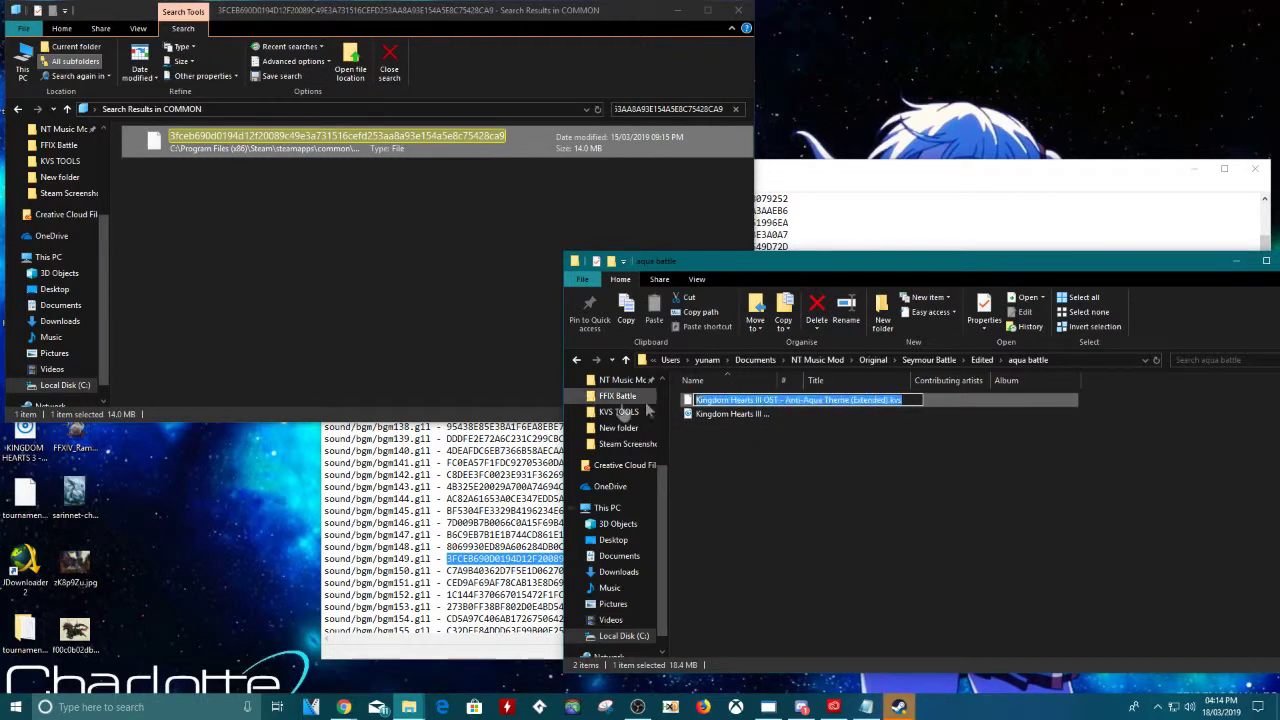
right_click(853, 402)
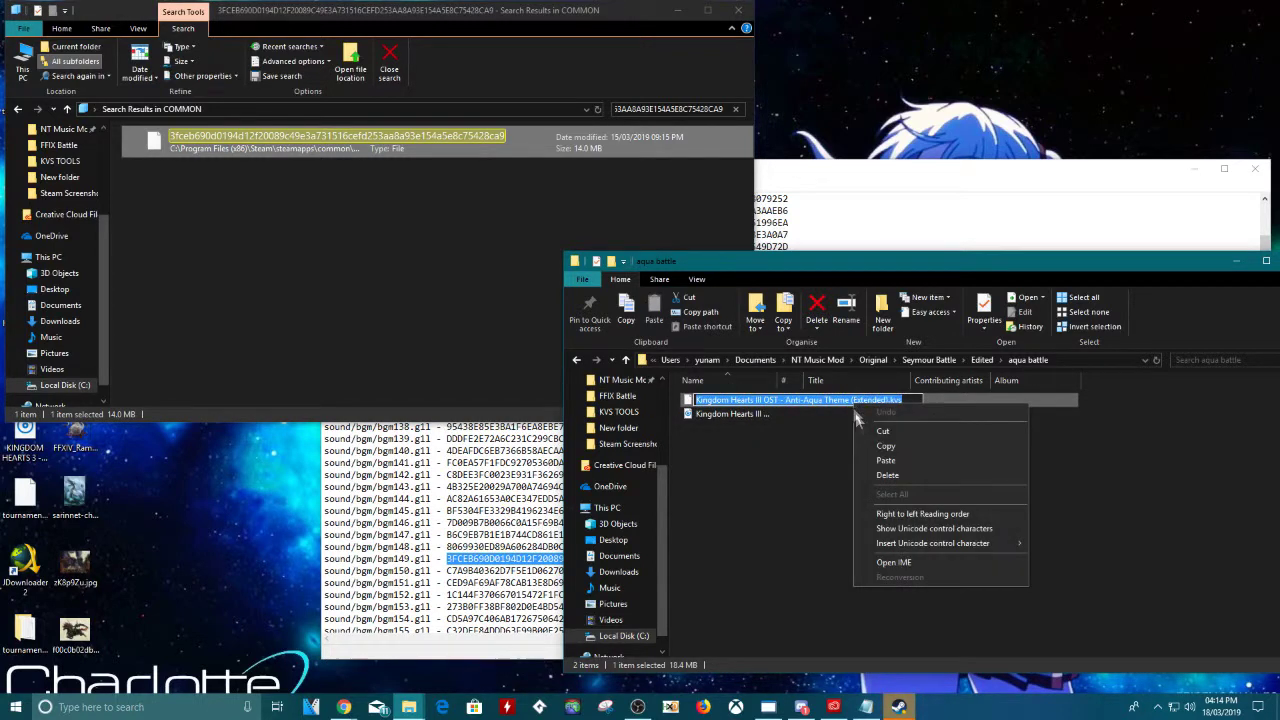
click(886, 462)
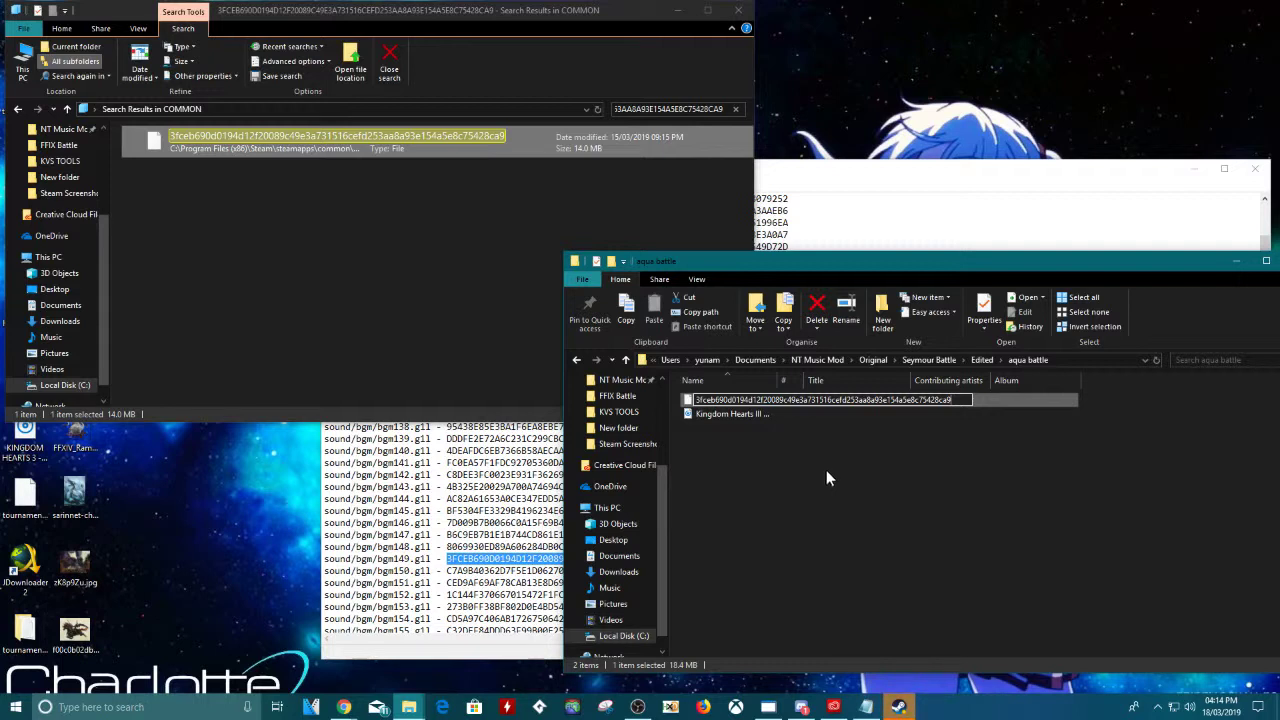
key(Return)
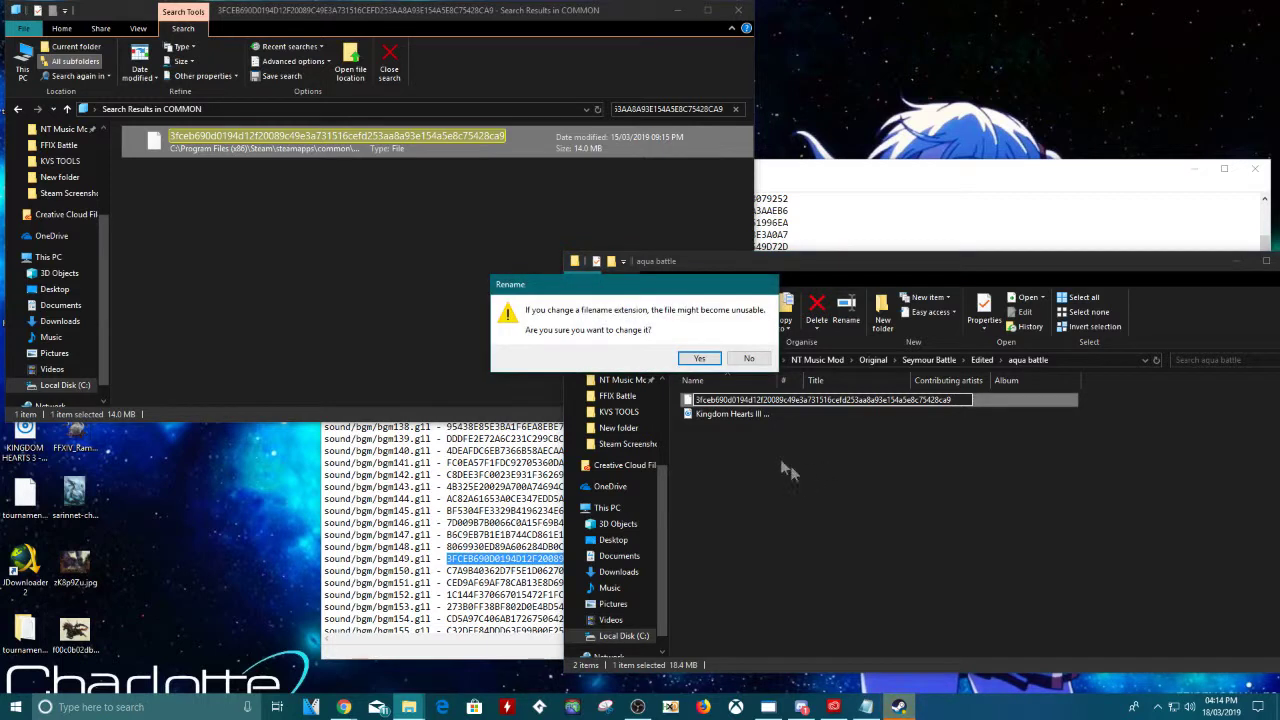
click(700, 358)
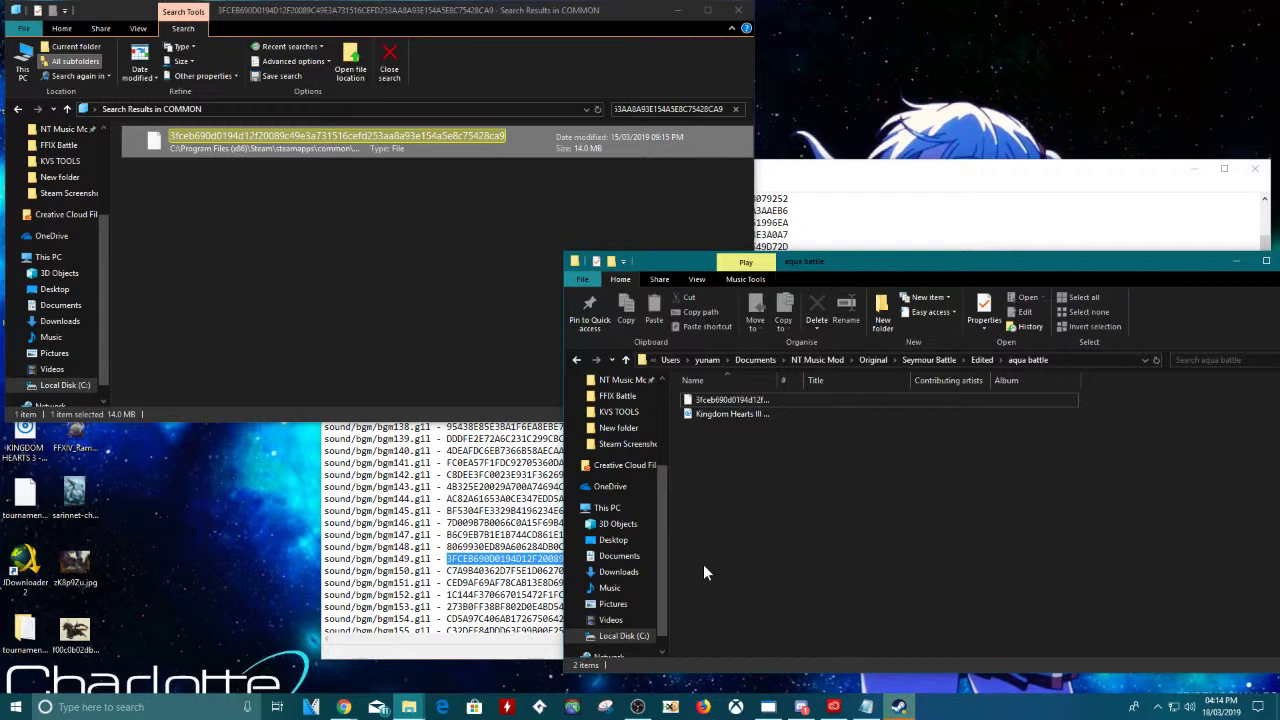
Step: Launch HxD and open the game's original Seymour Battle track file in it
right_click(668, 708)
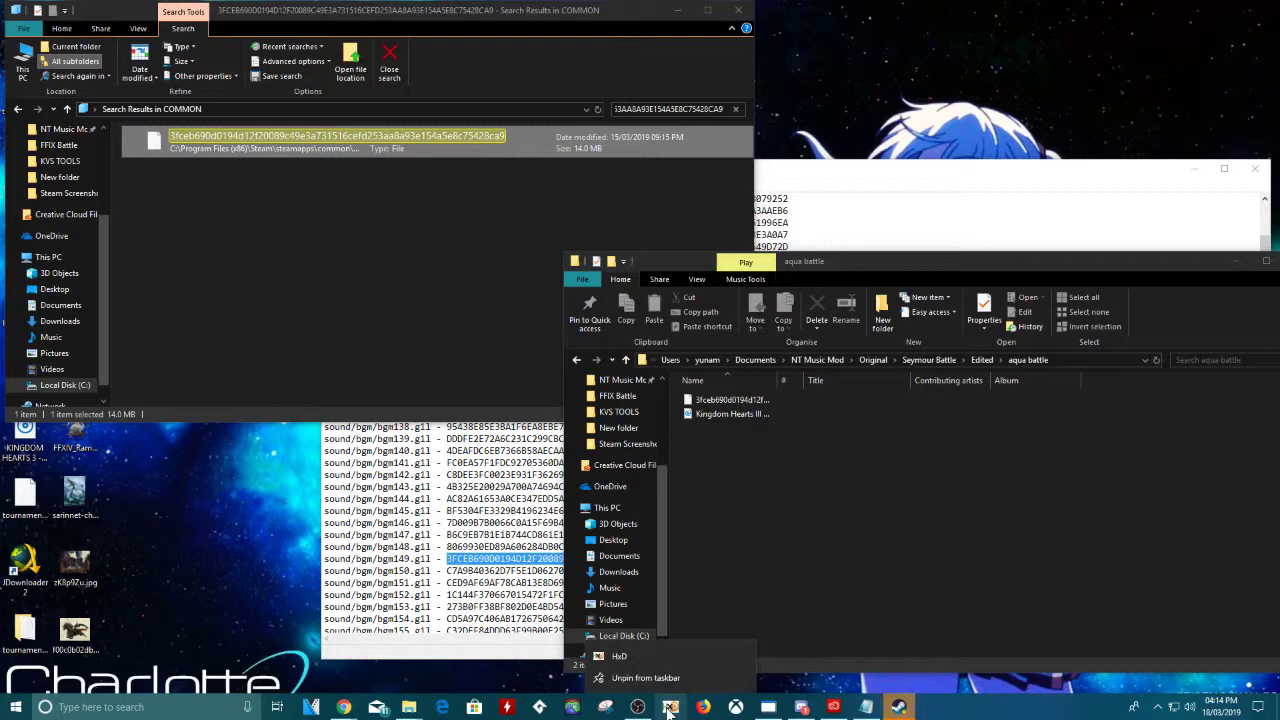
click(786, 686)
click(670, 707)
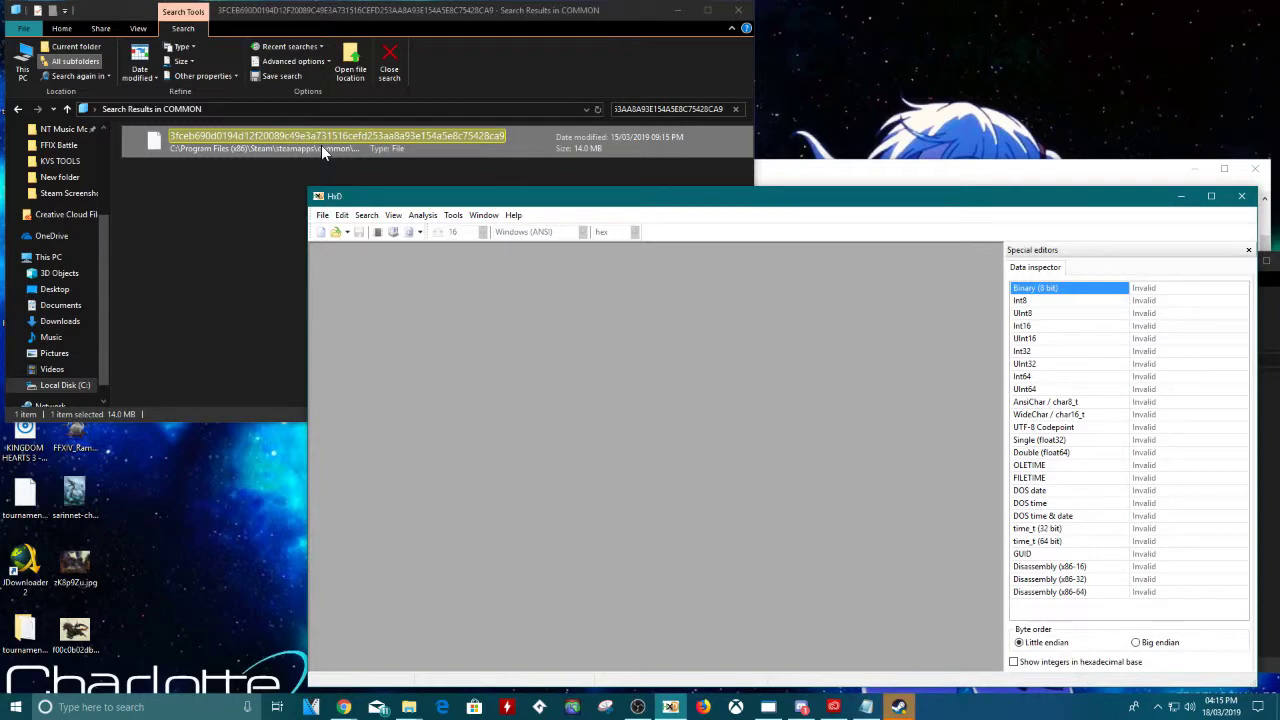
drag(321, 145, 552, 446)
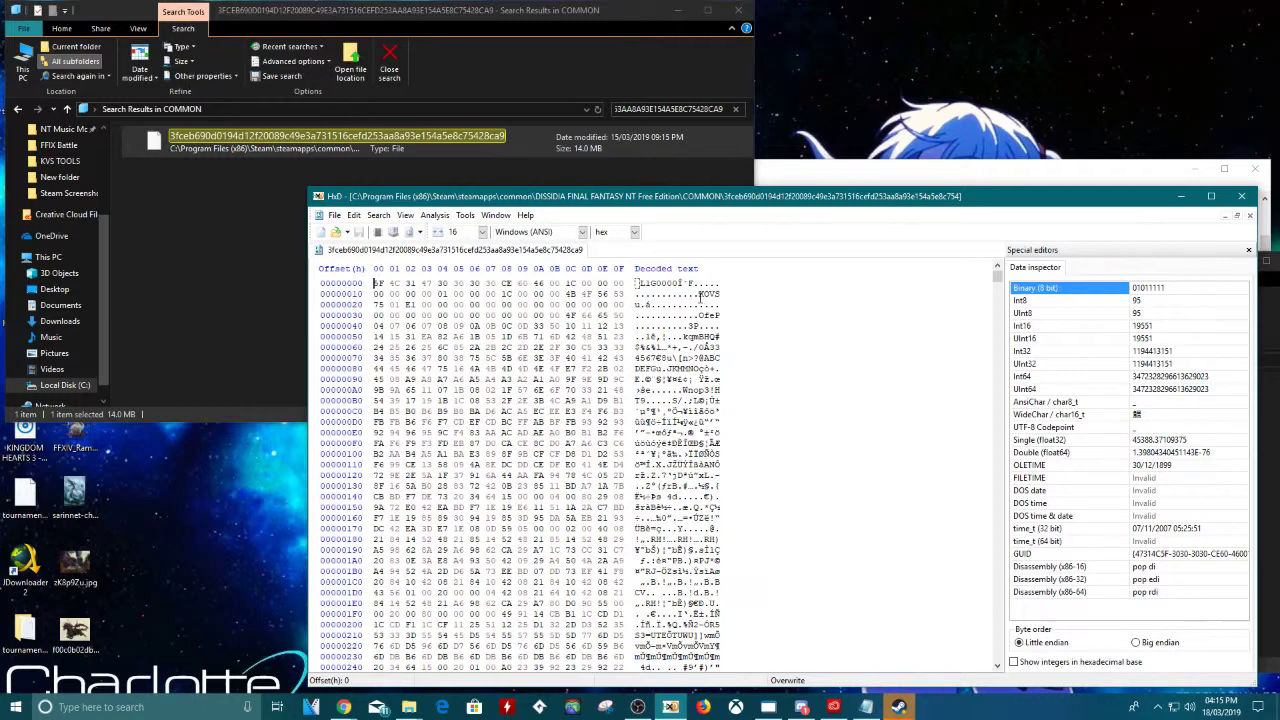
Step: Copy the first 28 header bytes (offsets 0–1B), accepting the clipboard warning
drag(701, 293, 636, 285)
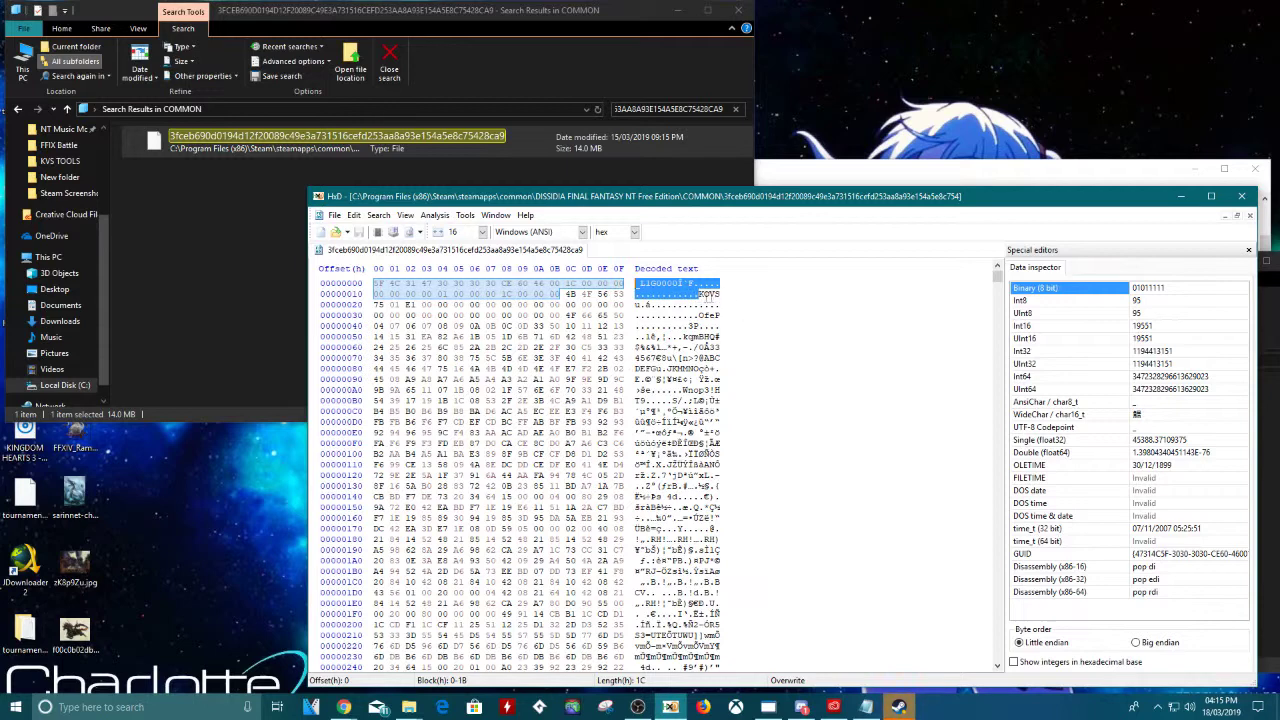
right_click(681, 287)
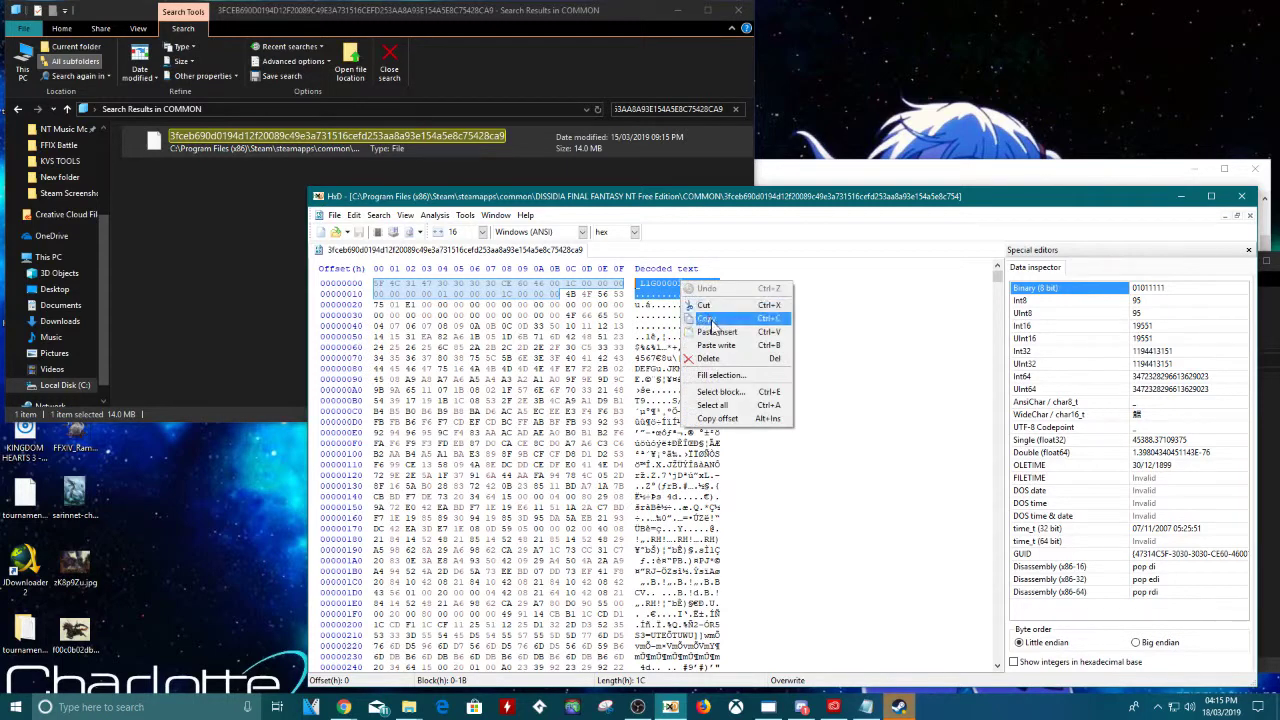
click(710, 320)
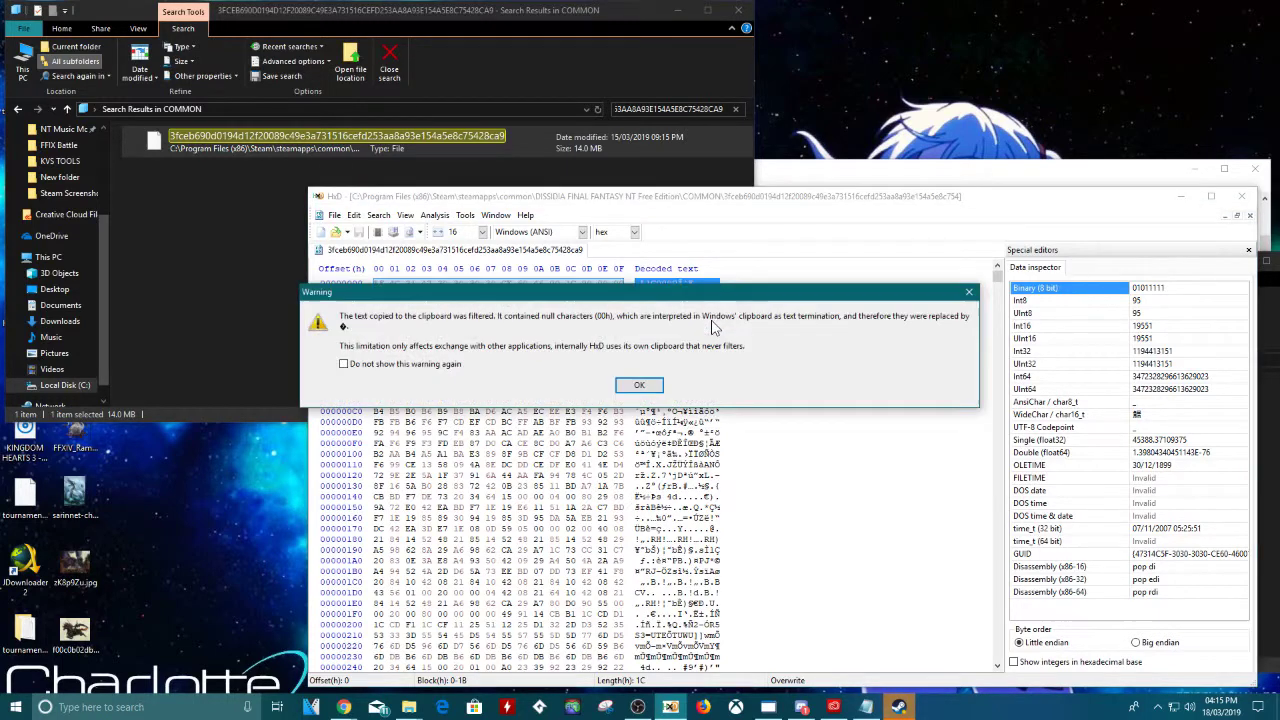
click(638, 386)
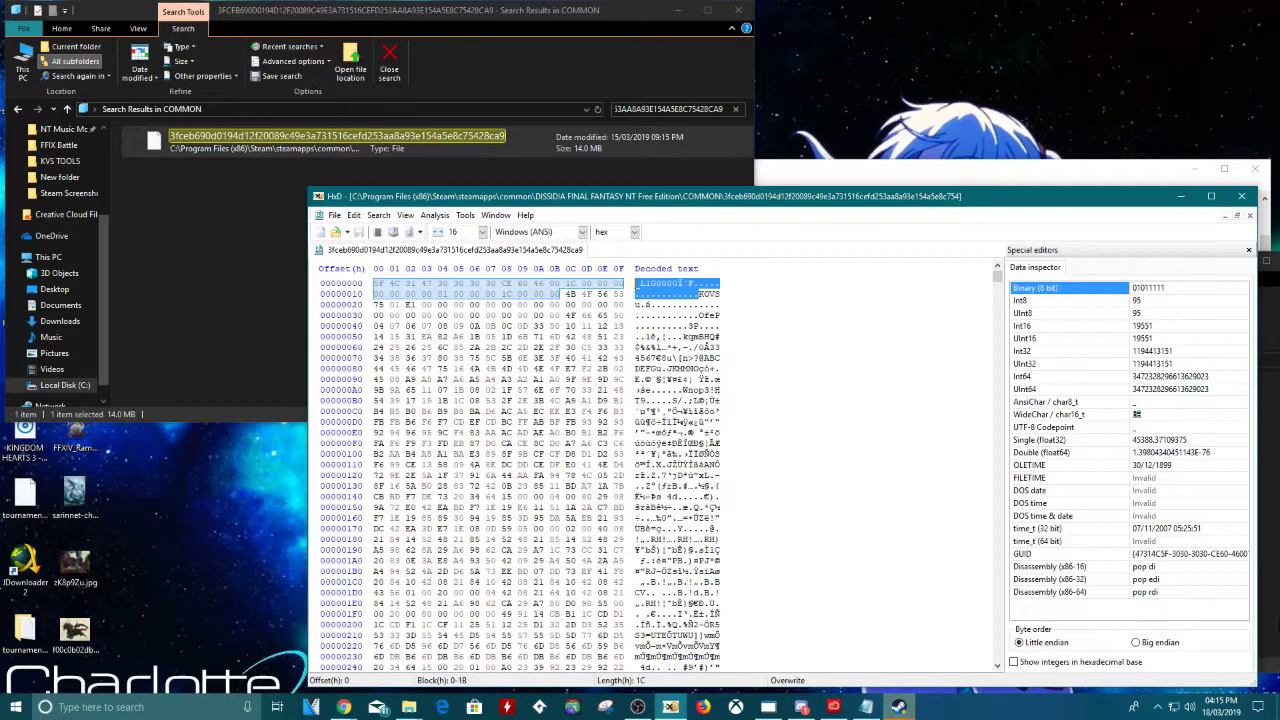
Step: Open the renamed Kingdom Hearts III file from aqua battle in HxD
click(1273, 604)
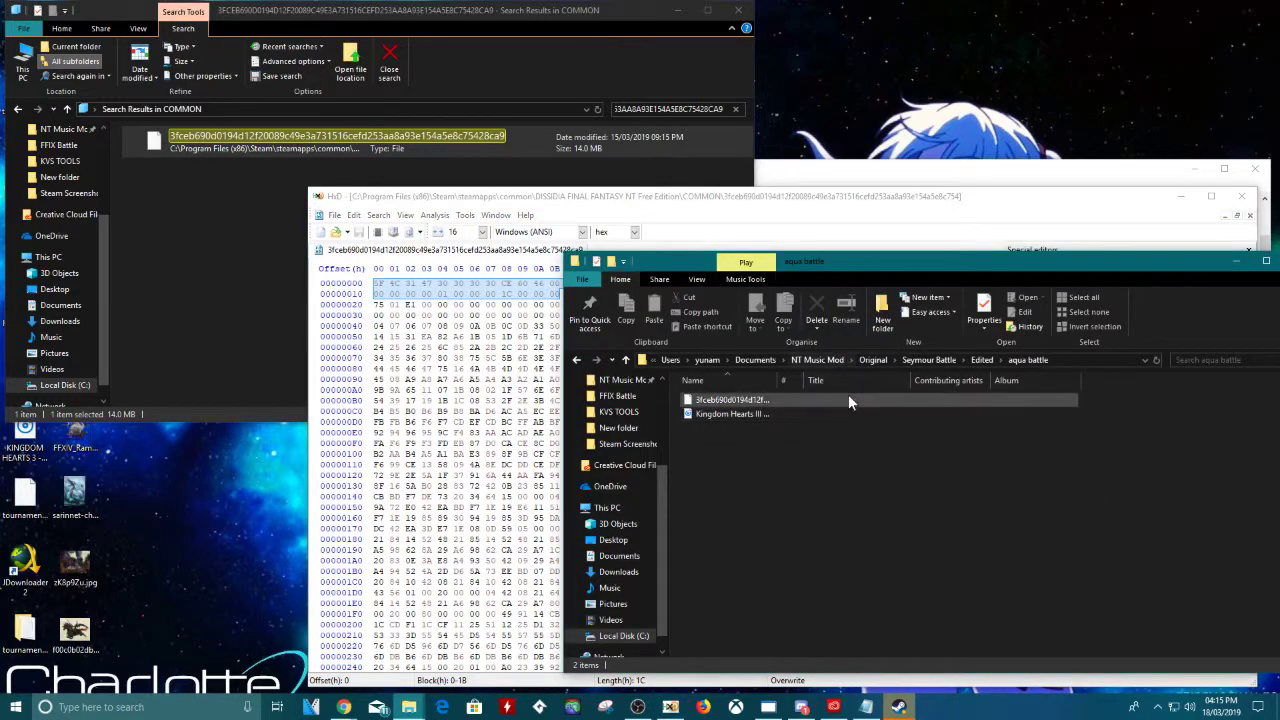
drag(888, 267, 1080, 274)
drag(909, 407, 712, 402)
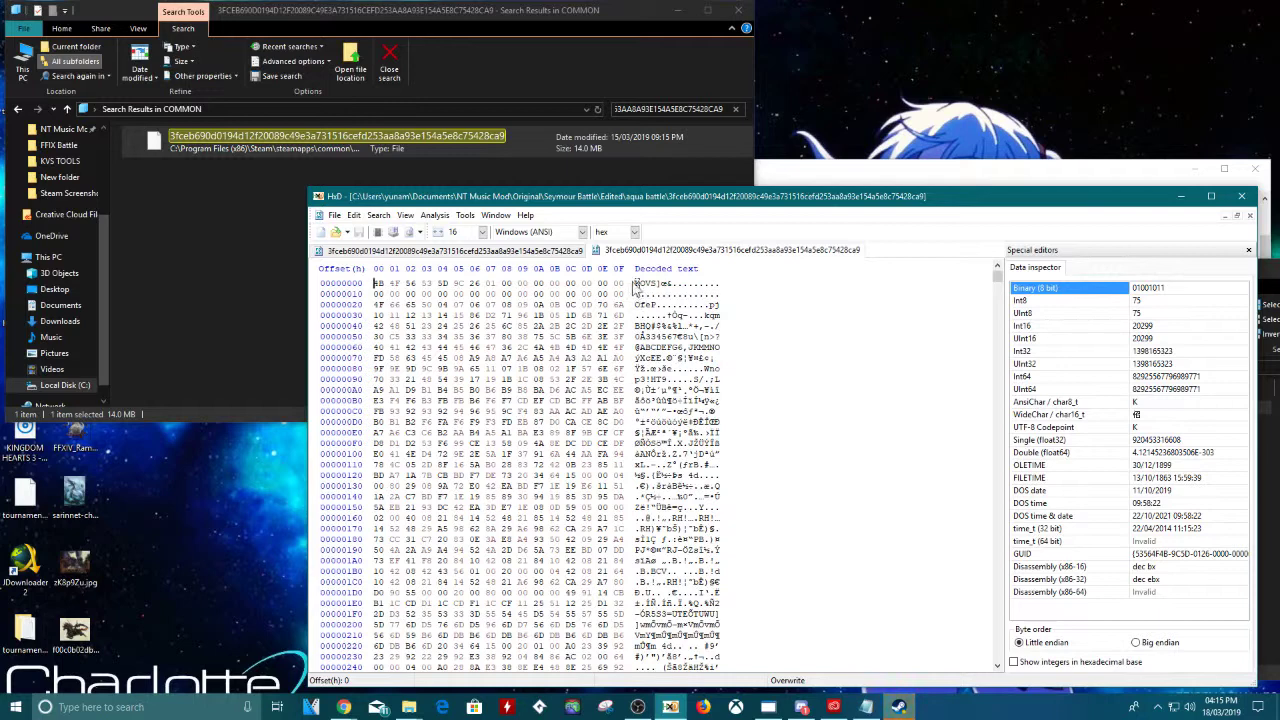
Step: Paste the copied header at offset 0, confirm the size change, and save the file
click(636, 294)
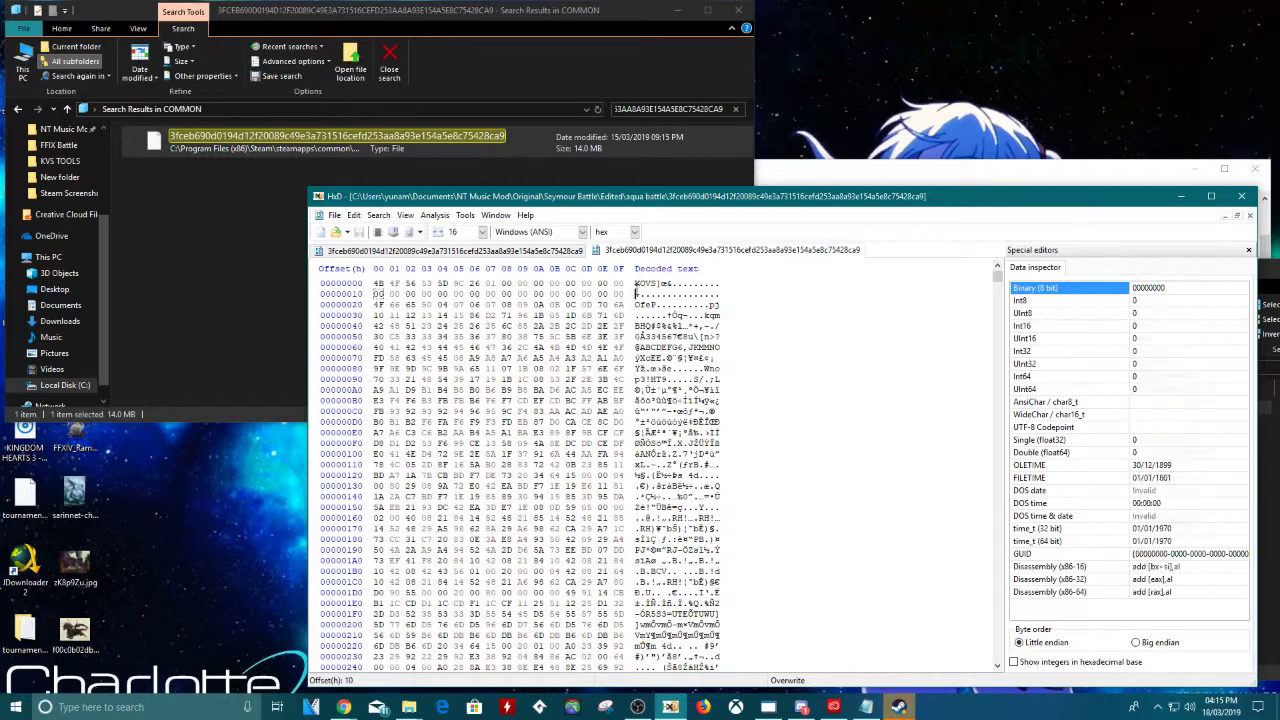
click(636, 283)
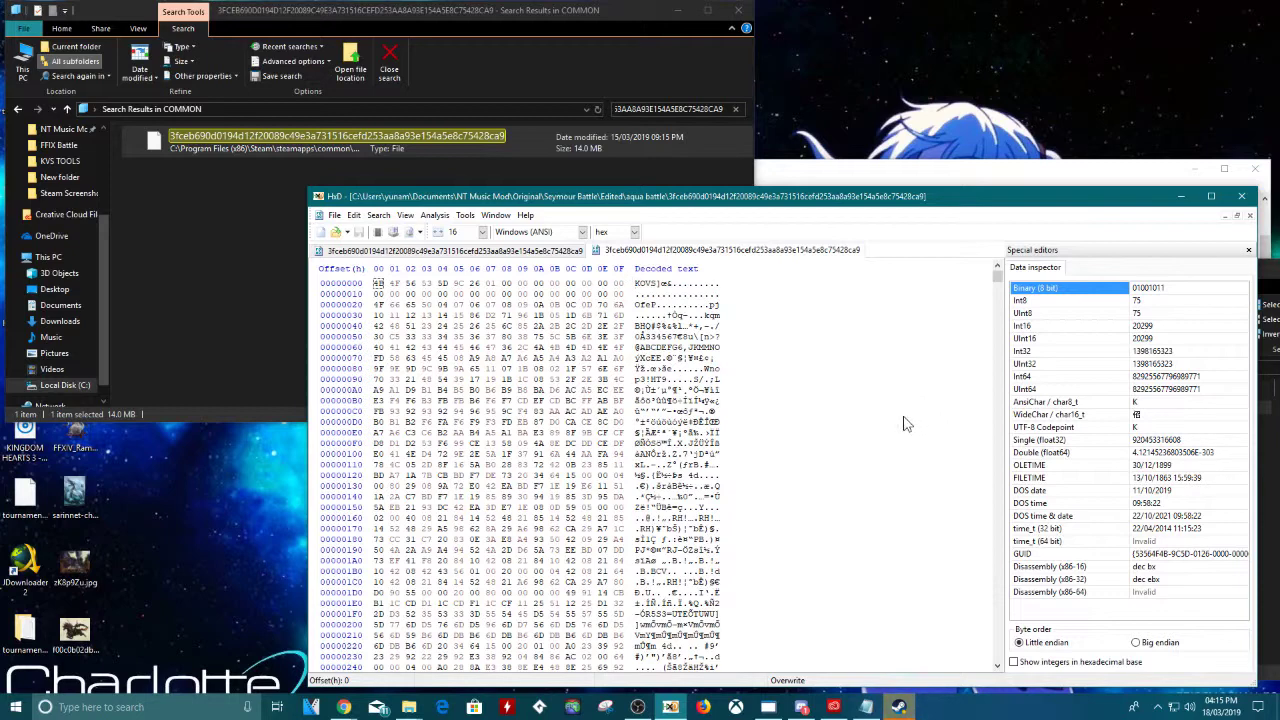
key(Delete)
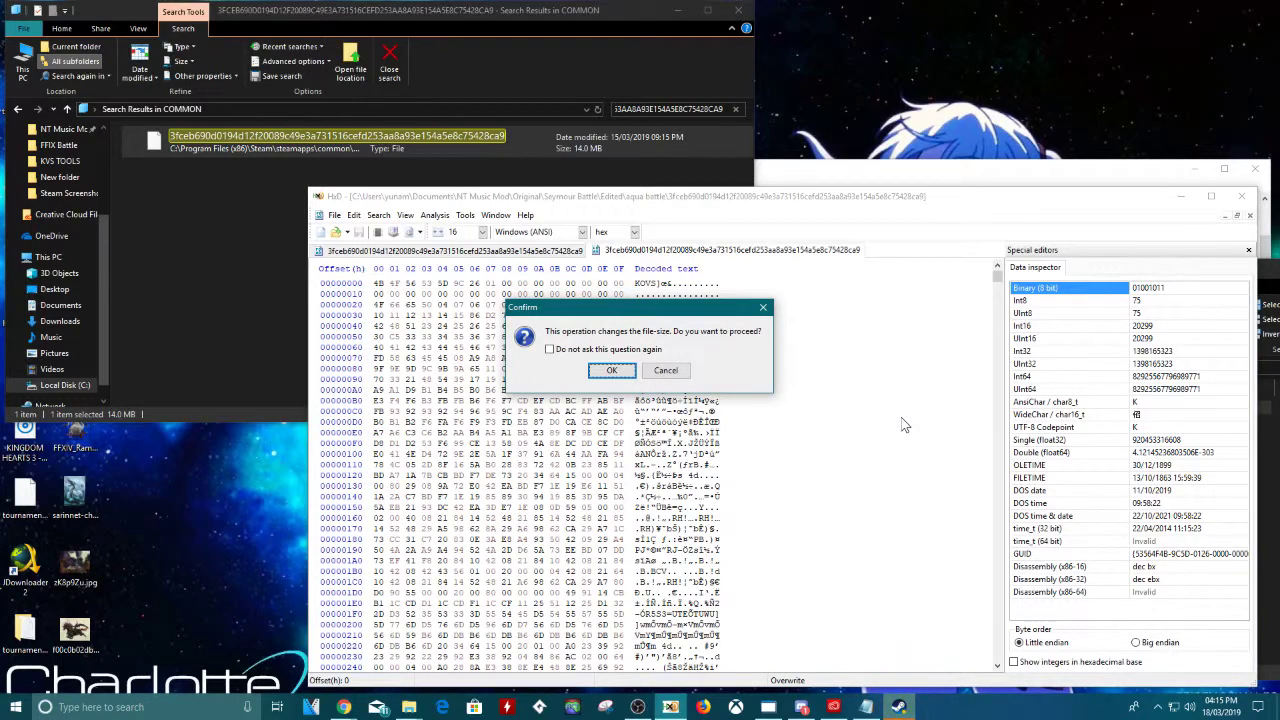
key(Return)
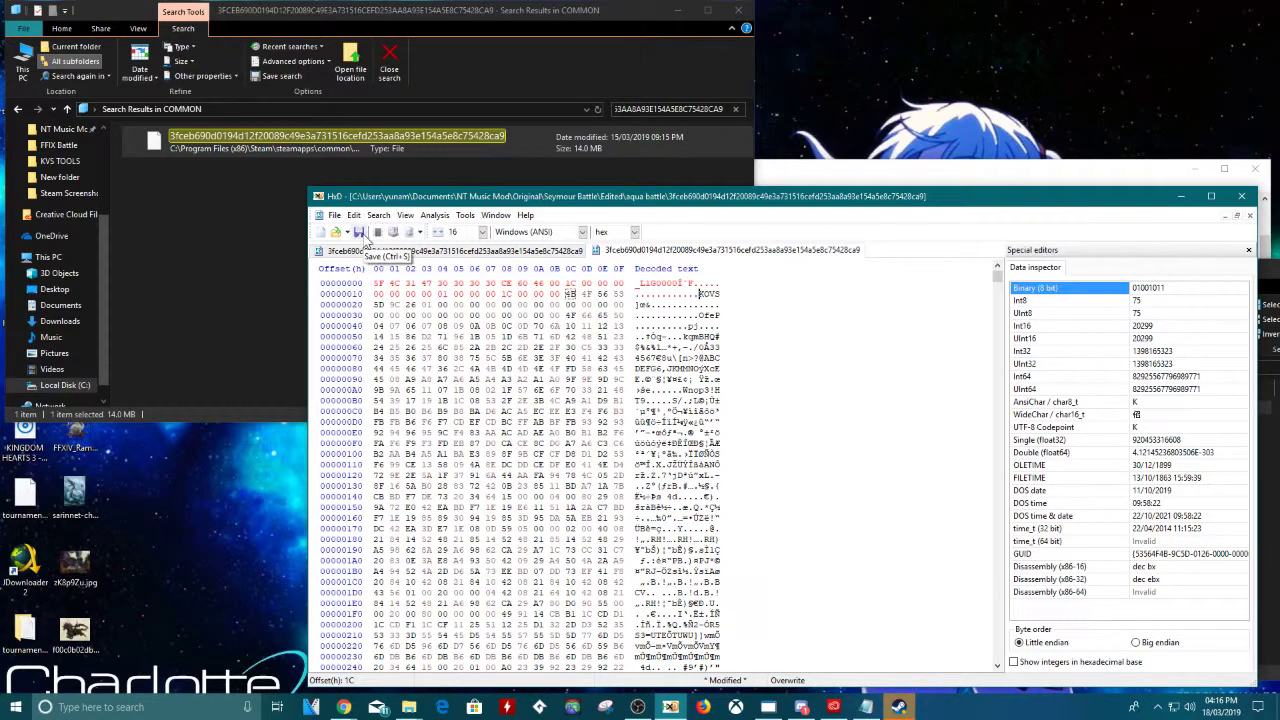
click(362, 236)
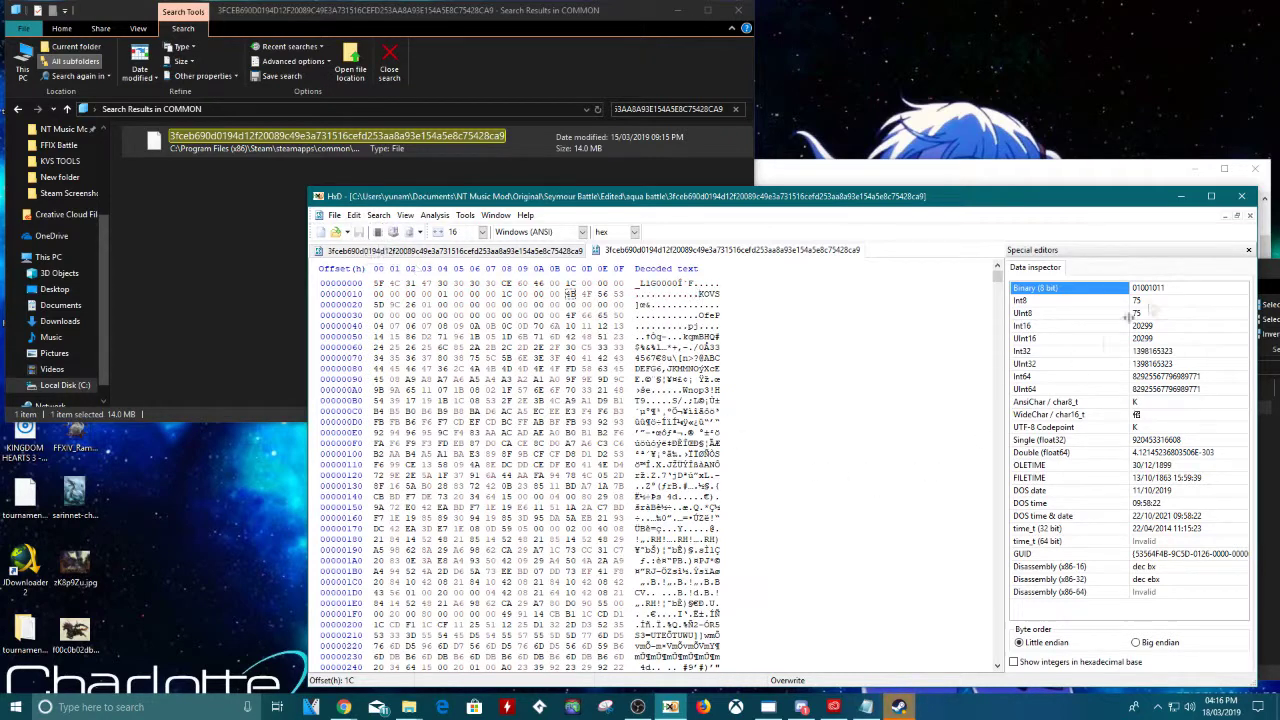
Step: Close HxD and move the patched hash-named file into COMMON, replacing the original
click(1238, 198)
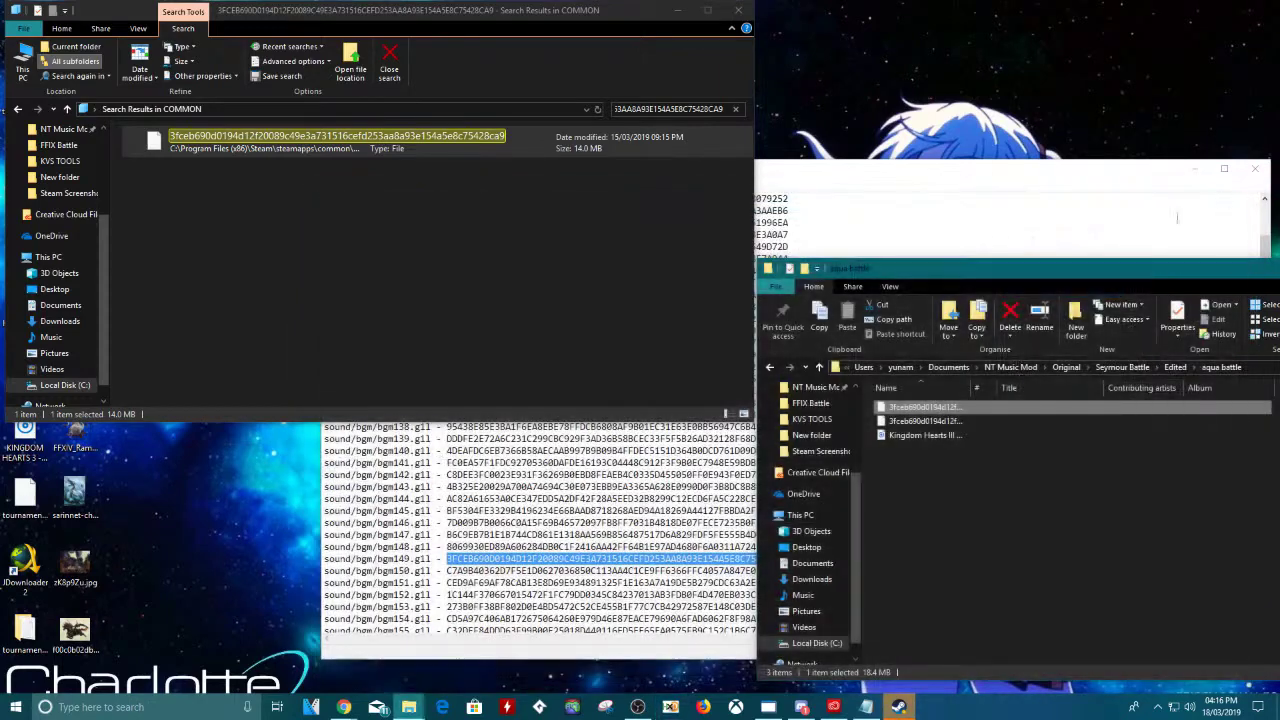
click(733, 110)
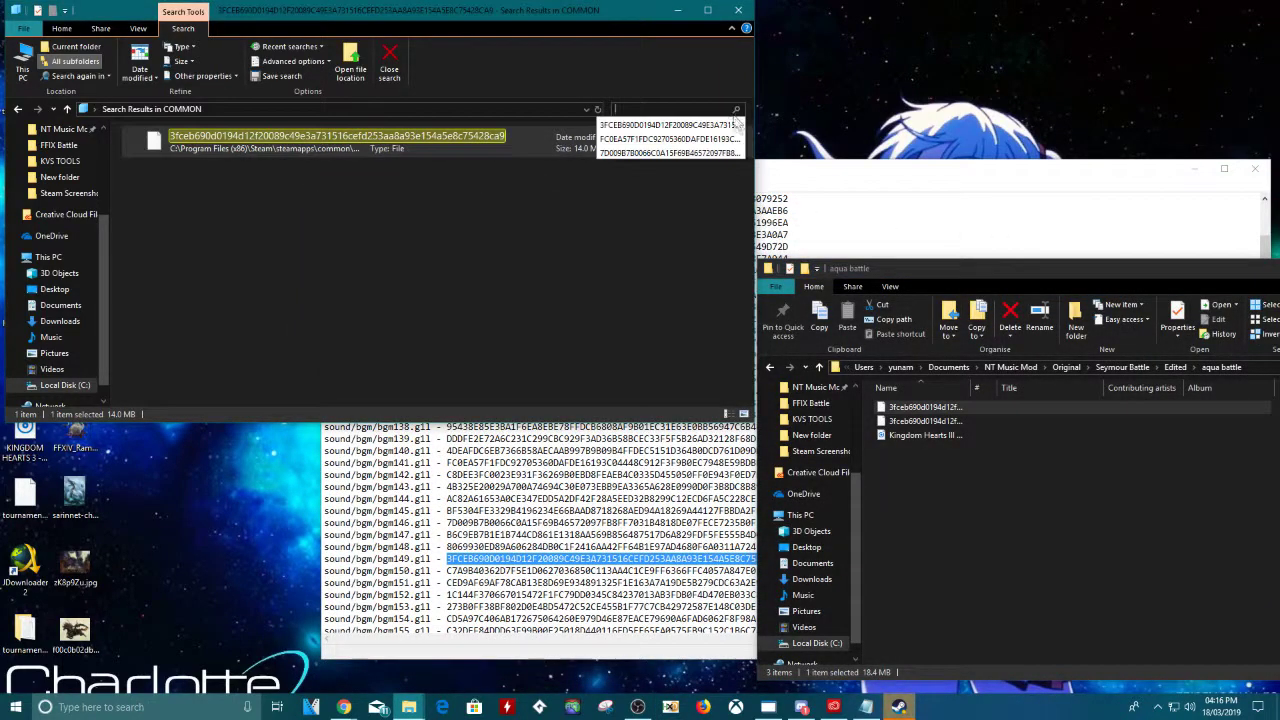
click(927, 407)
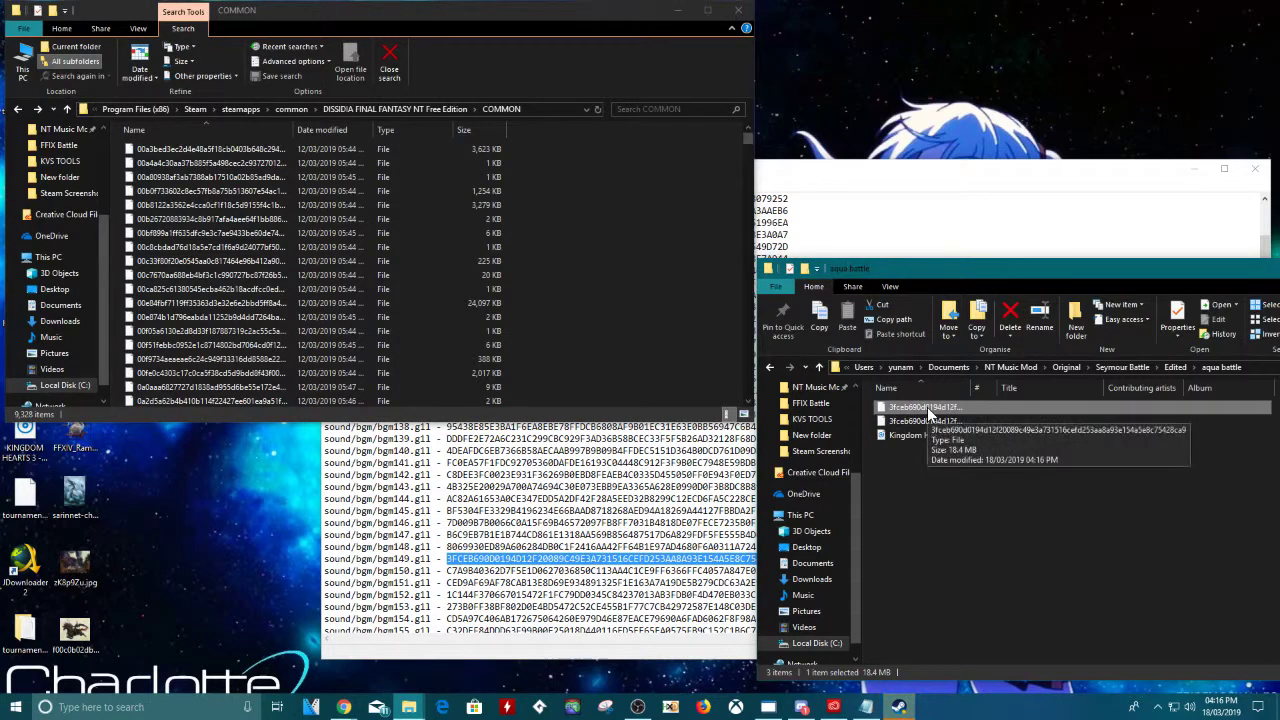
drag(927, 407, 700, 265)
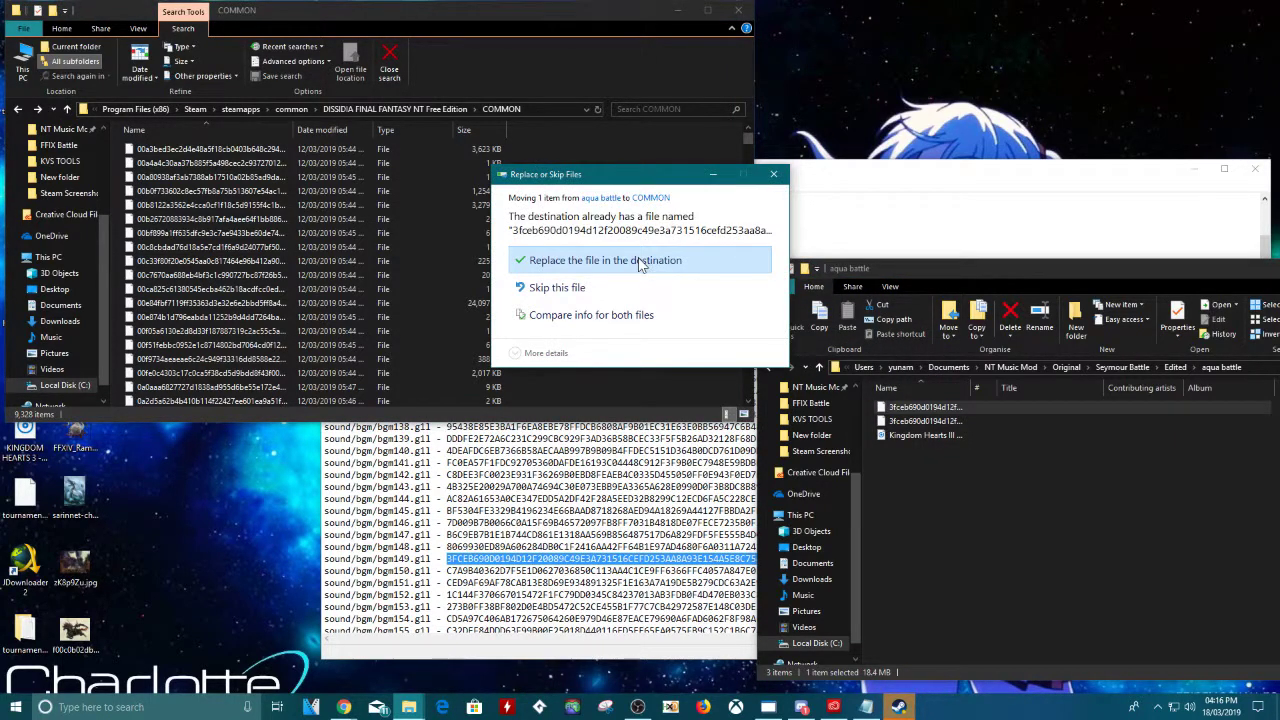
click(655, 261)
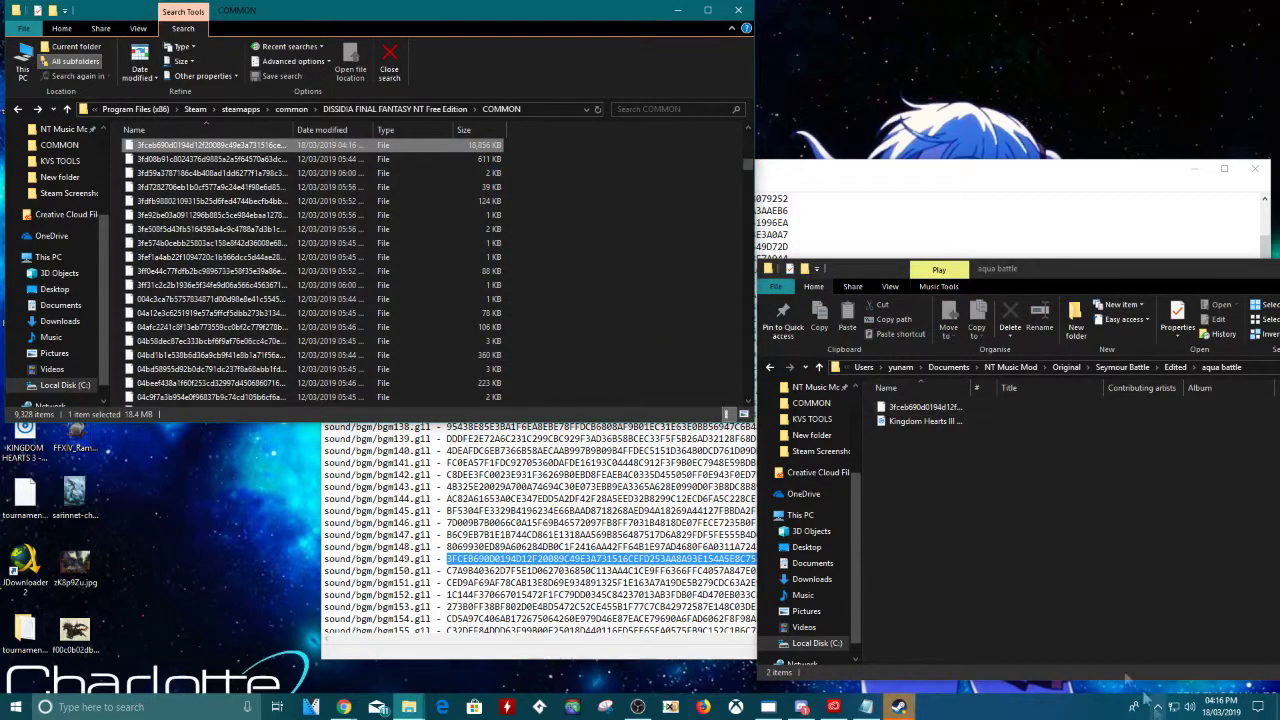
Step: Close the COMMON folder and launch DISSIDIA FINAL FANTASY NT from Steam's tray menu
click(738, 10)
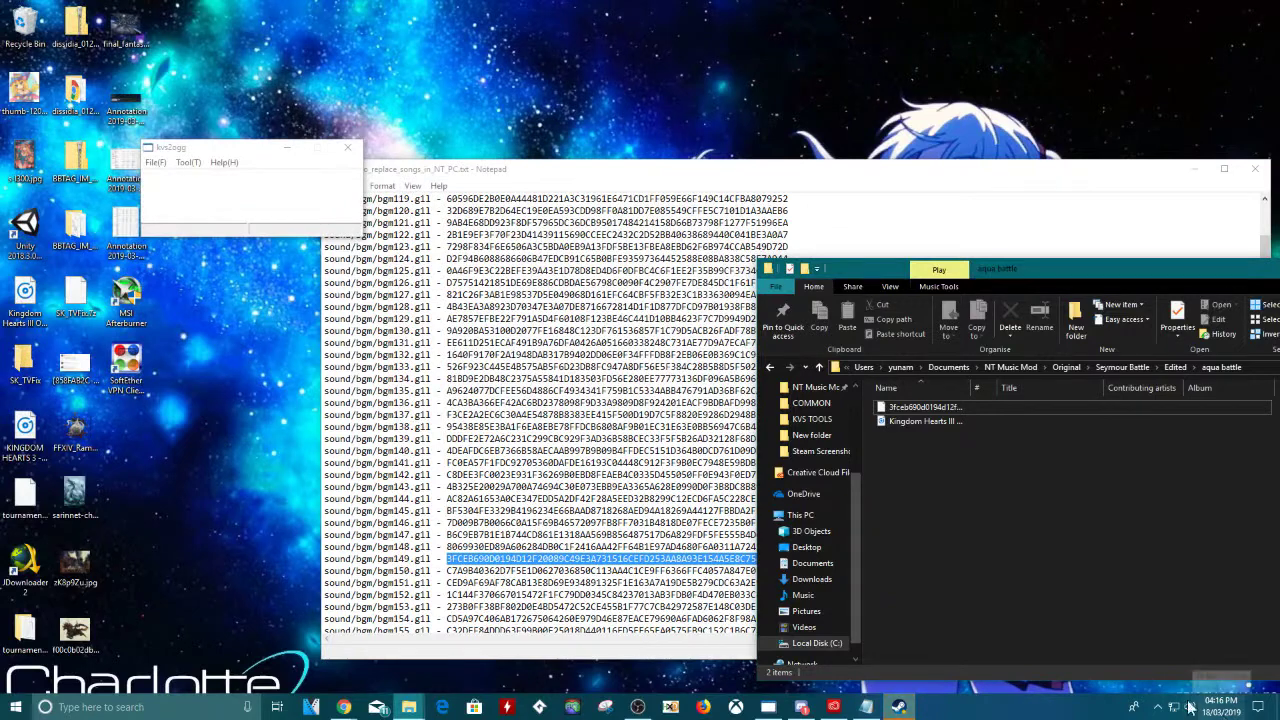
click(1158, 707)
right_click(1143, 626)
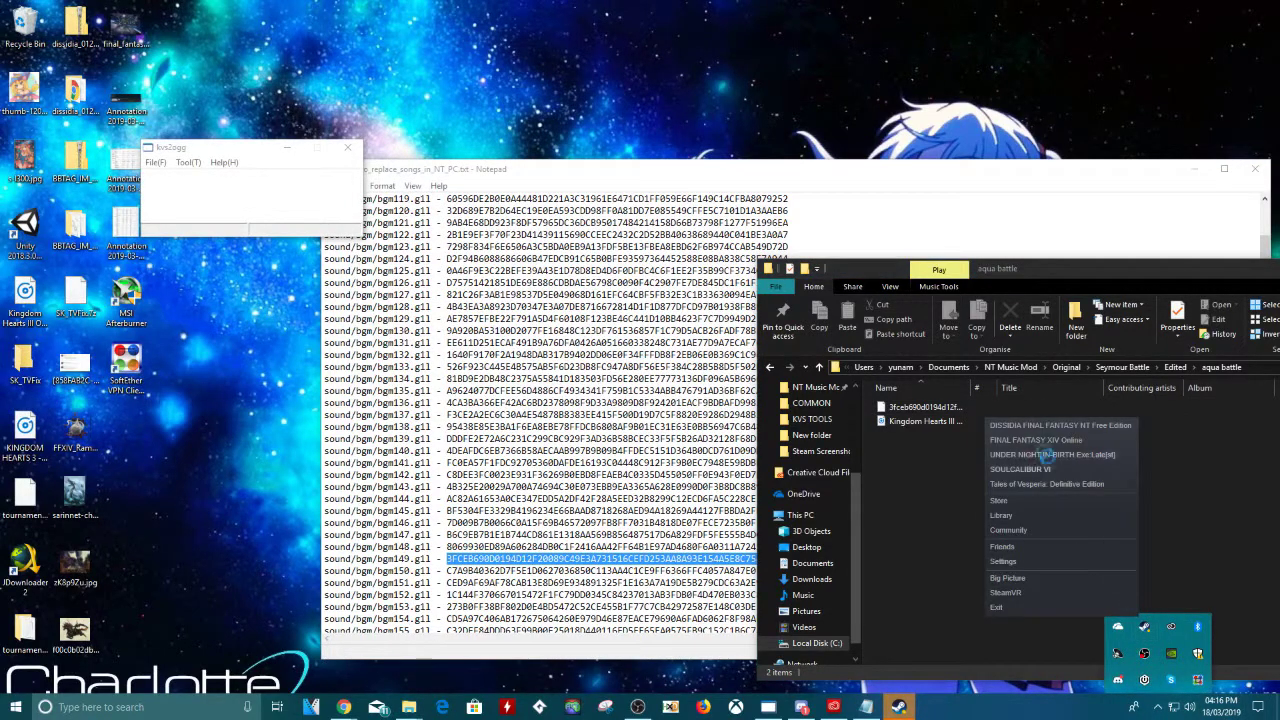
click(963, 421)
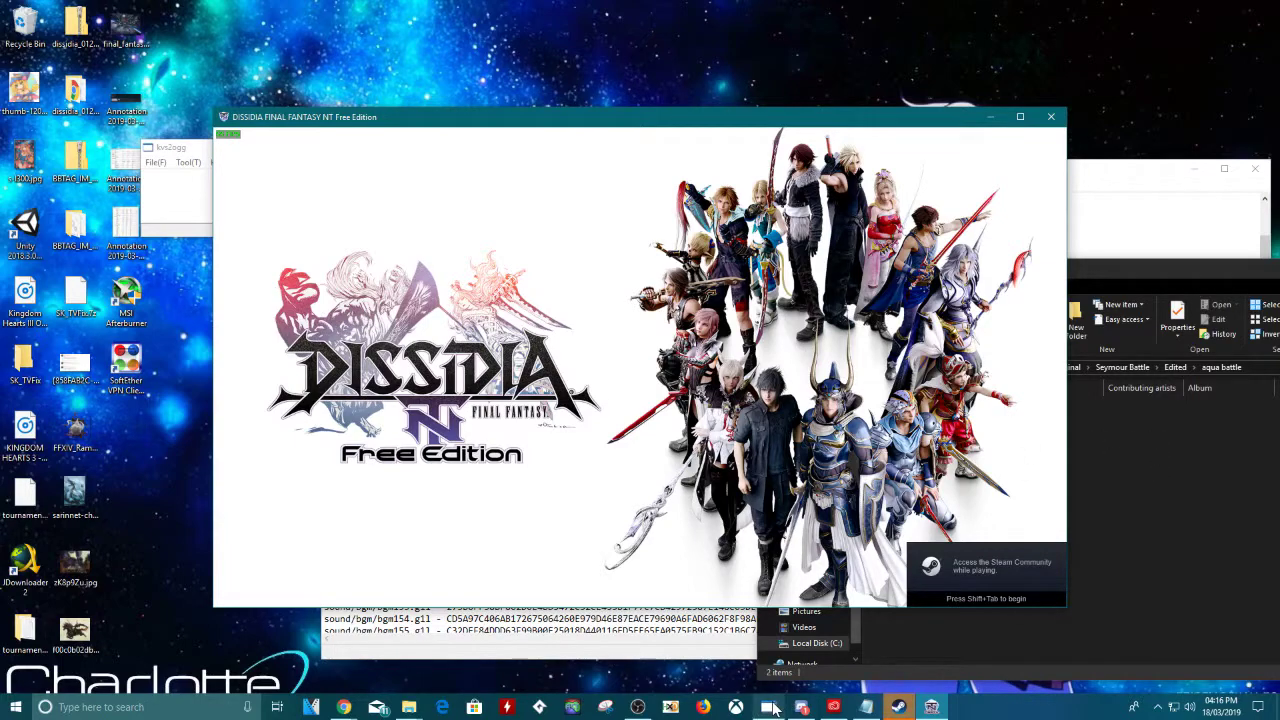
Step: Lower the OBS desktop audio level, then start the game and enter Customization
click(637, 707)
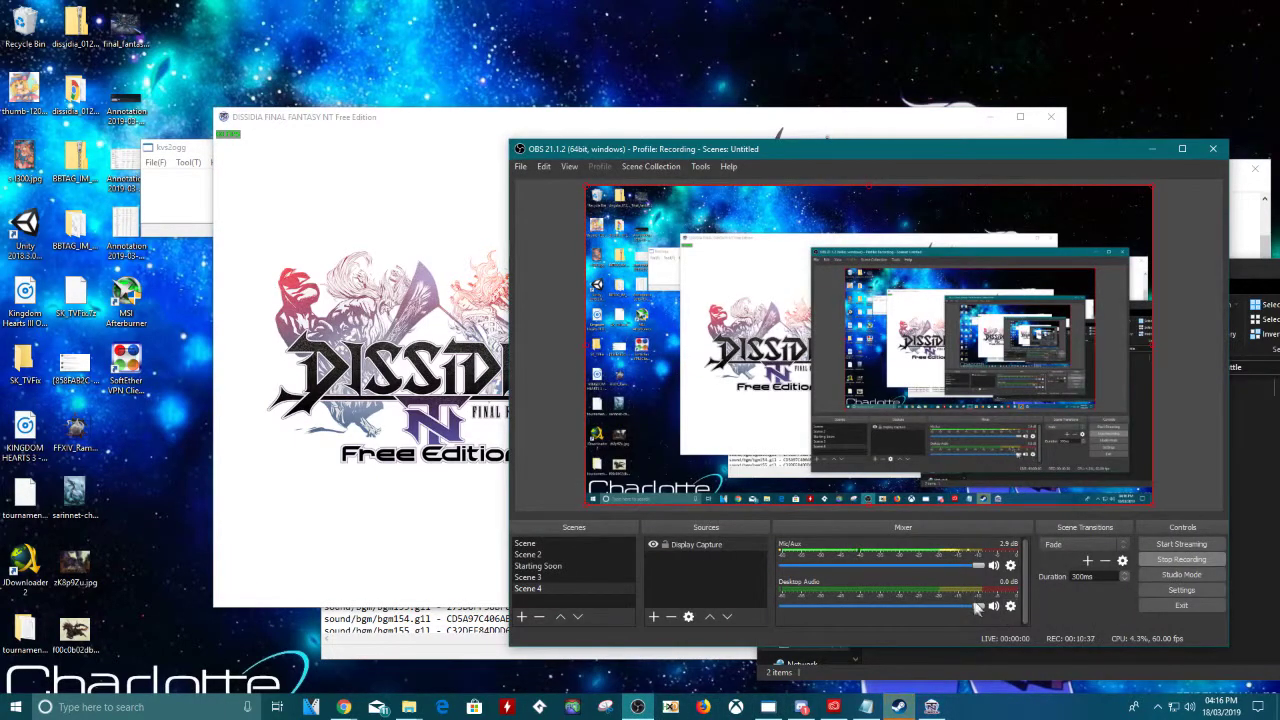
drag(977, 606, 840, 614)
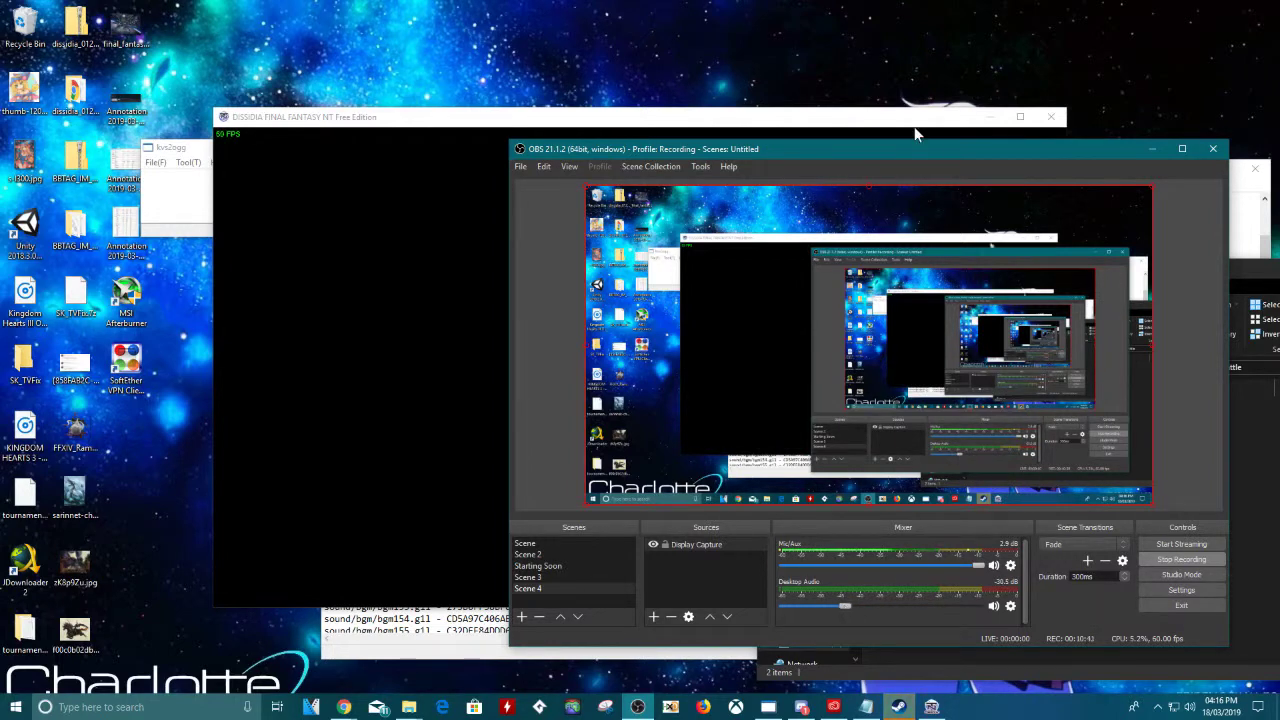
click(808, 118)
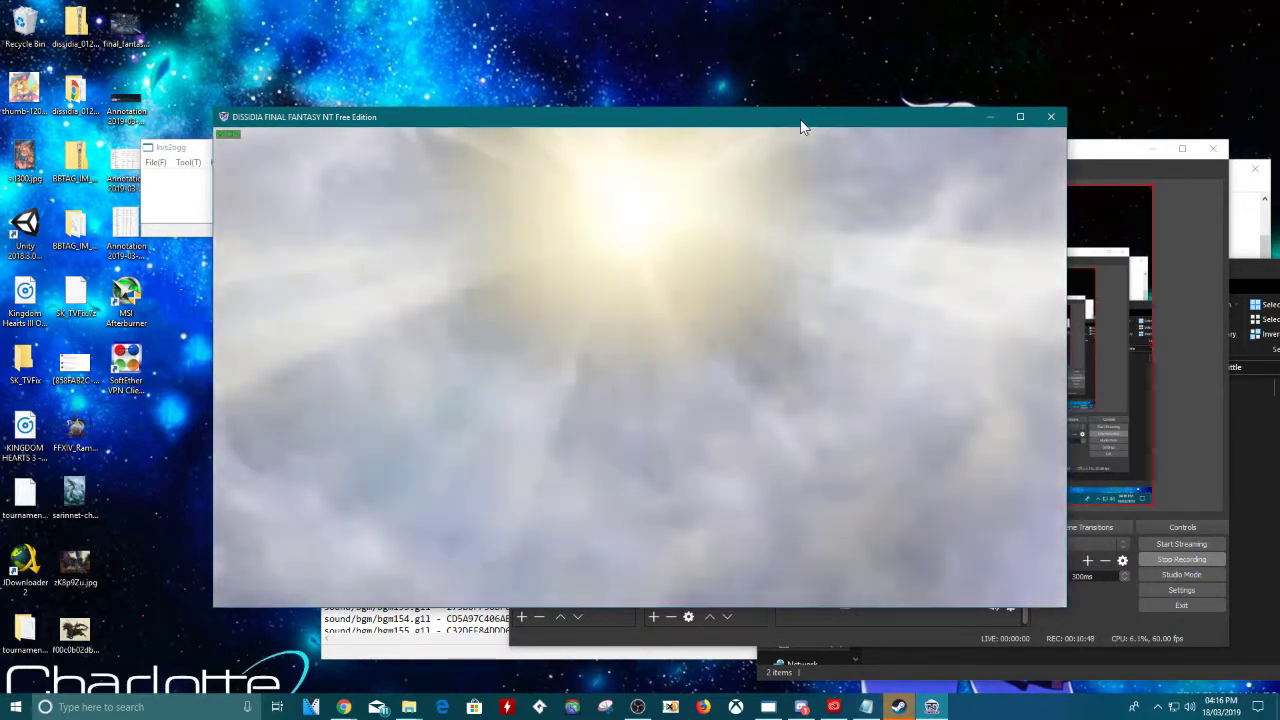
key(Return)
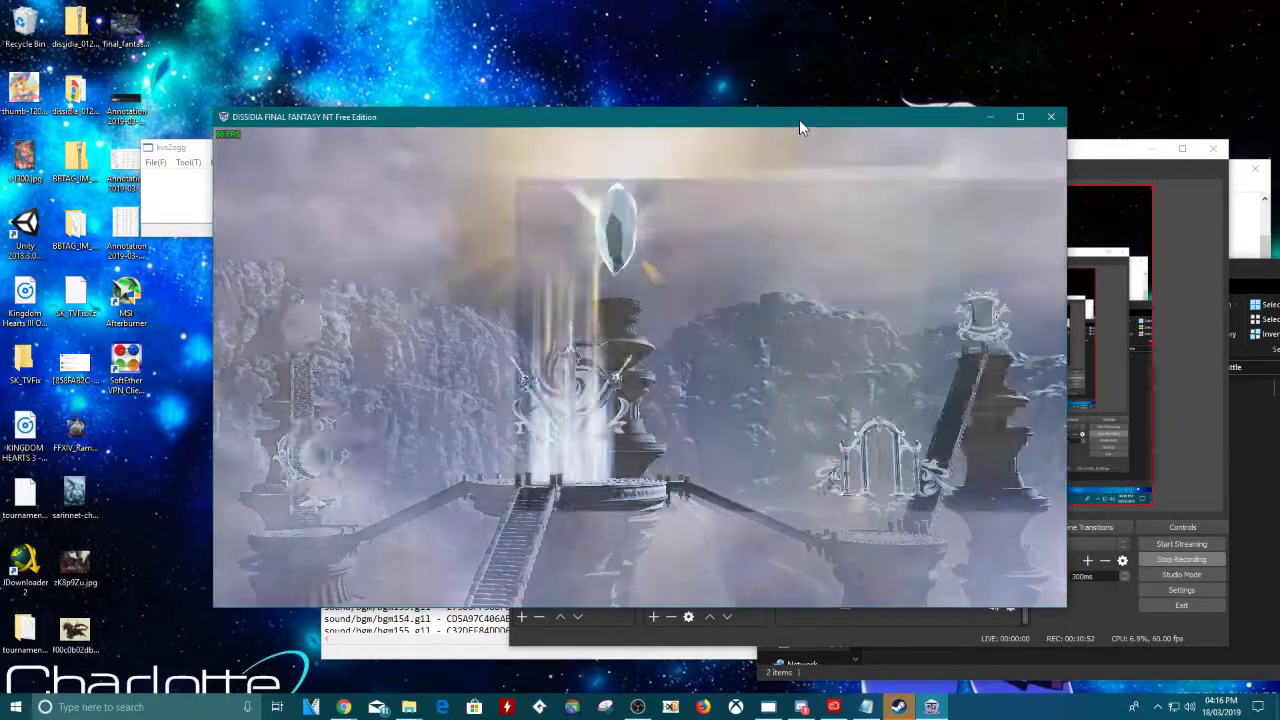
key(Return)
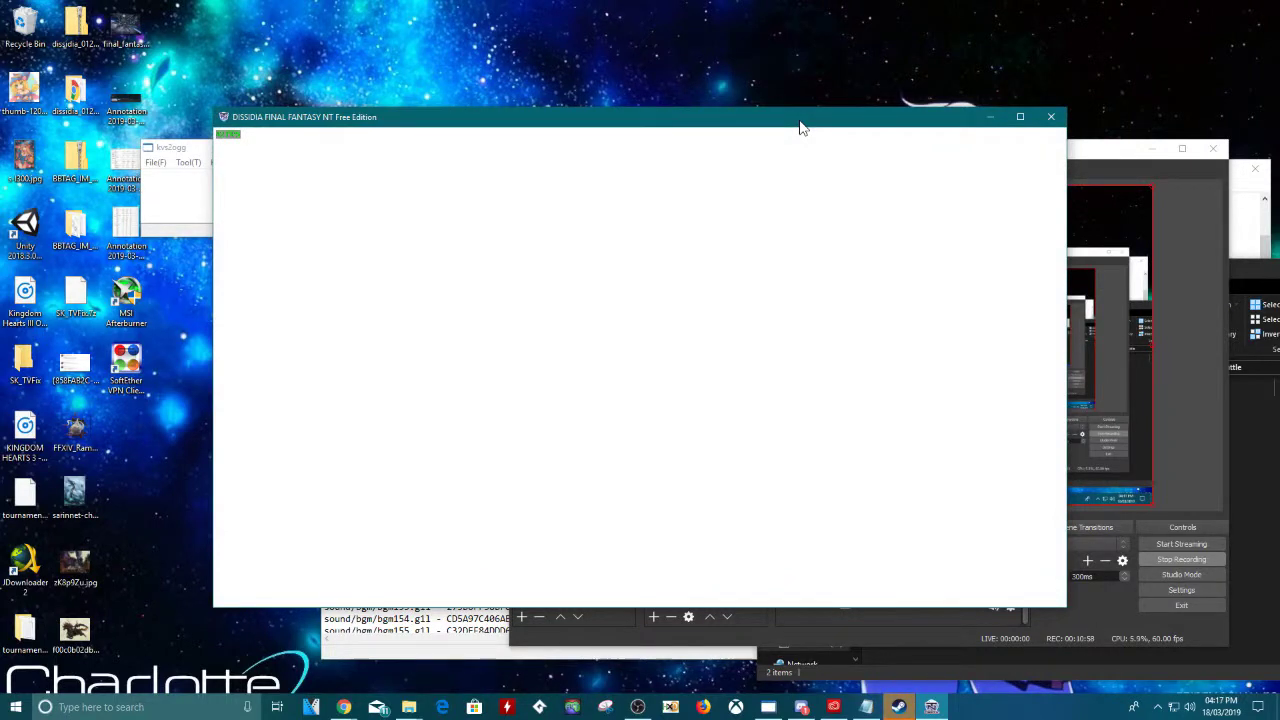
Step: Open Shared Battle Music > Edit Music List and play Fight With Seymour (Arrangement)
key(Down)
key(Down)
key(Down)
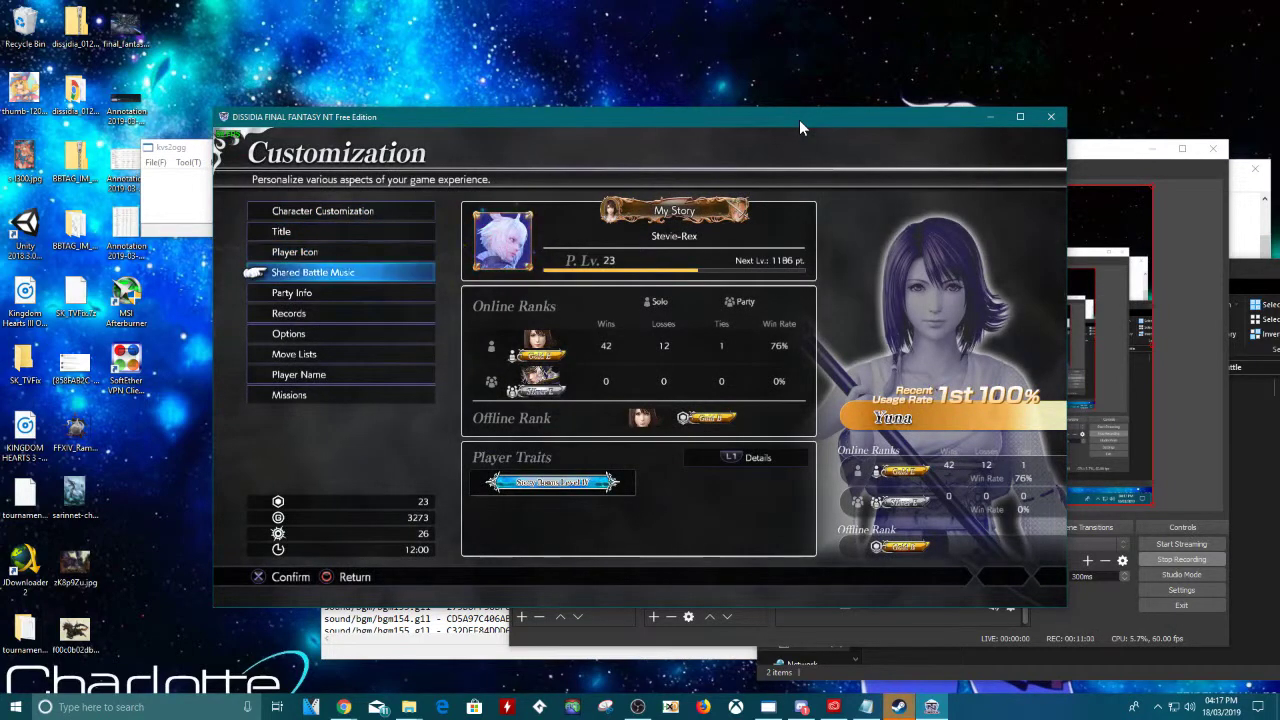
key(Return)
key(Down)
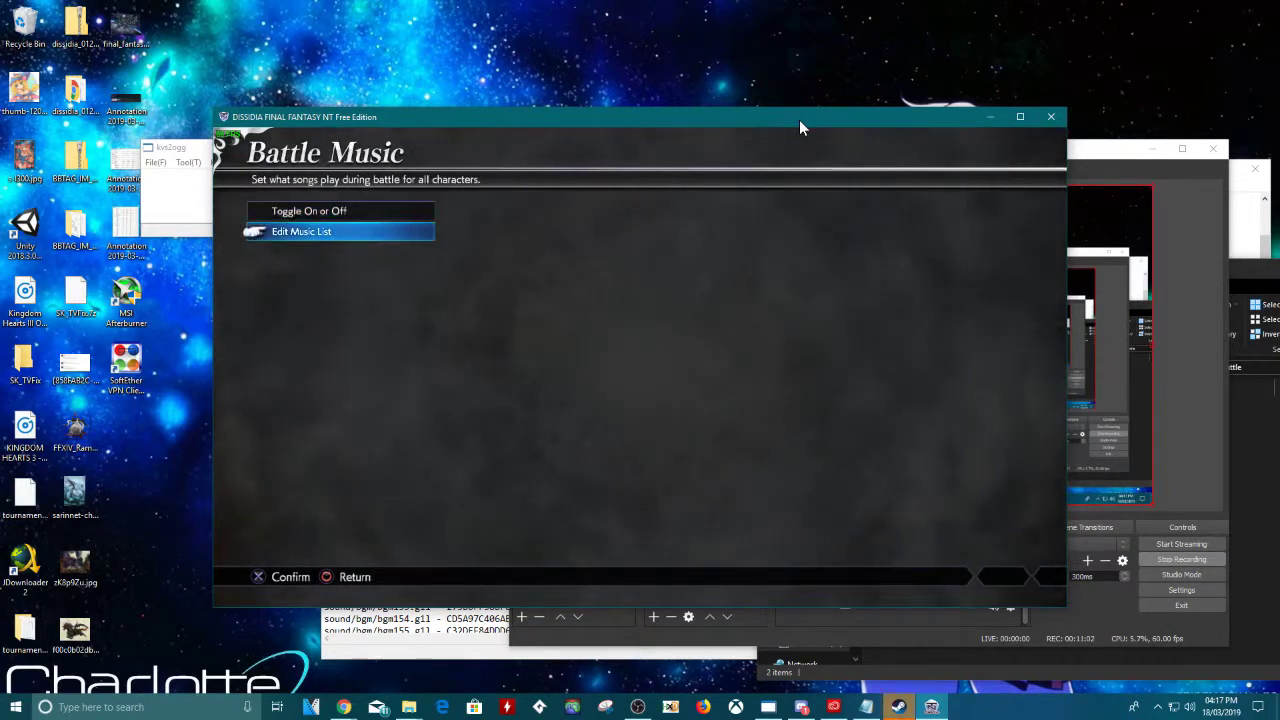
key(Return)
key(Down)
key(Down)
key(Down)
key(Down)
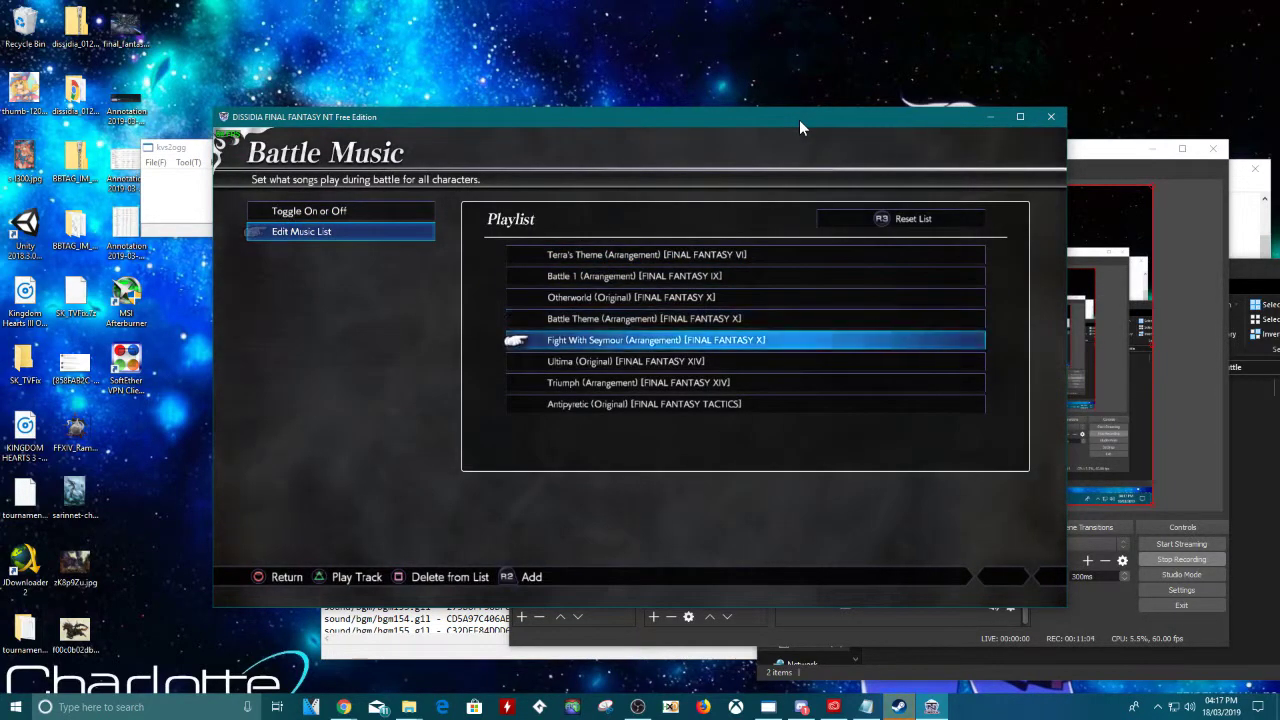
key(e)
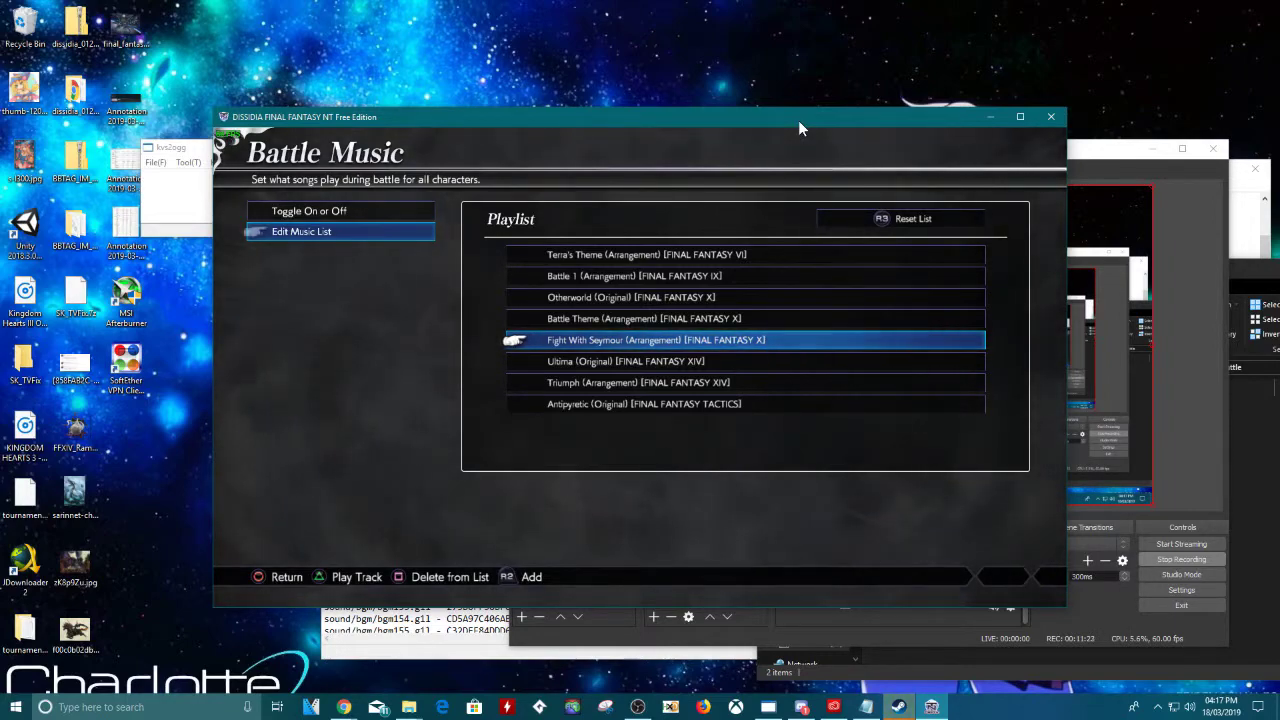
Step: Close Dissidia Final Fantasy NT and minimize the OBS Studio window
click(1051, 116)
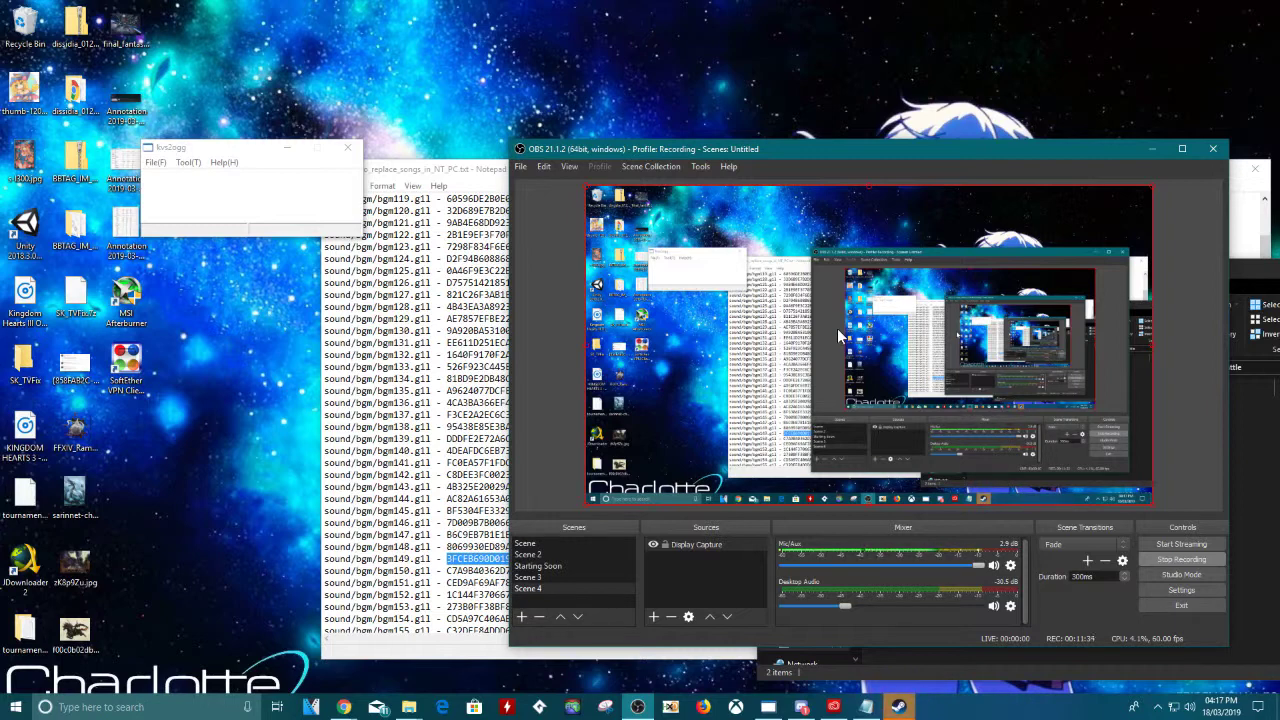
click(1154, 155)
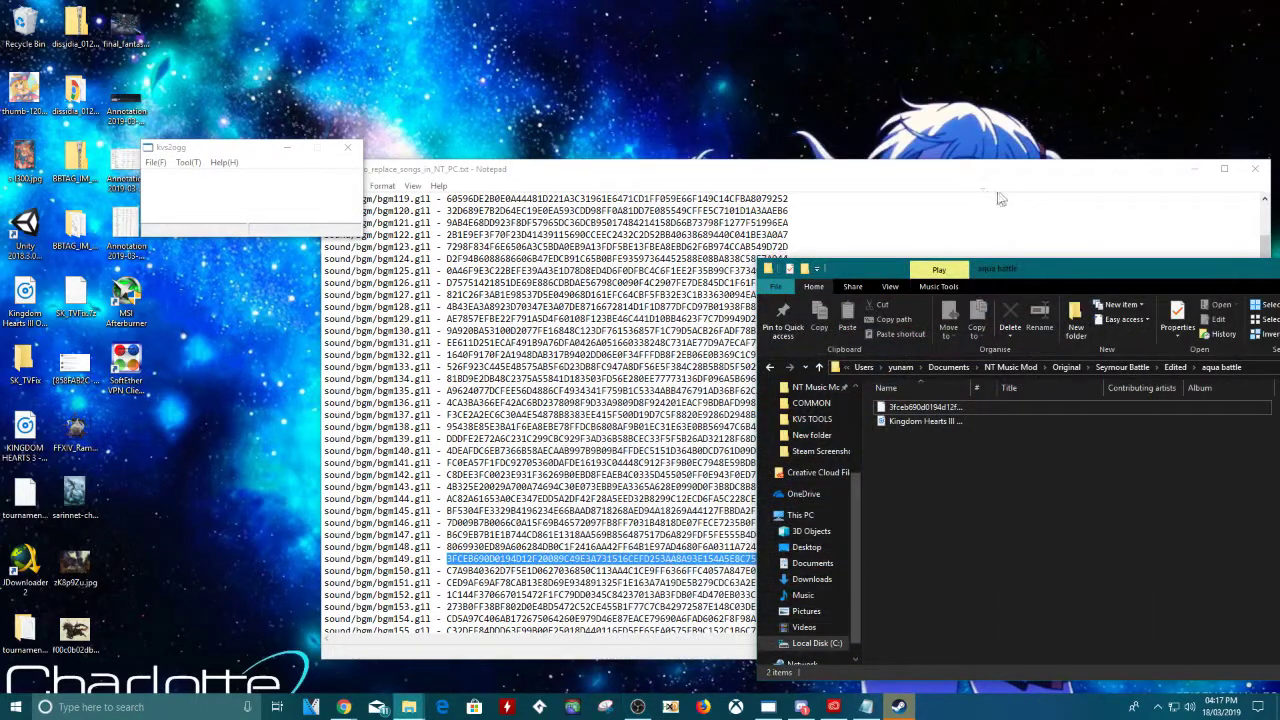